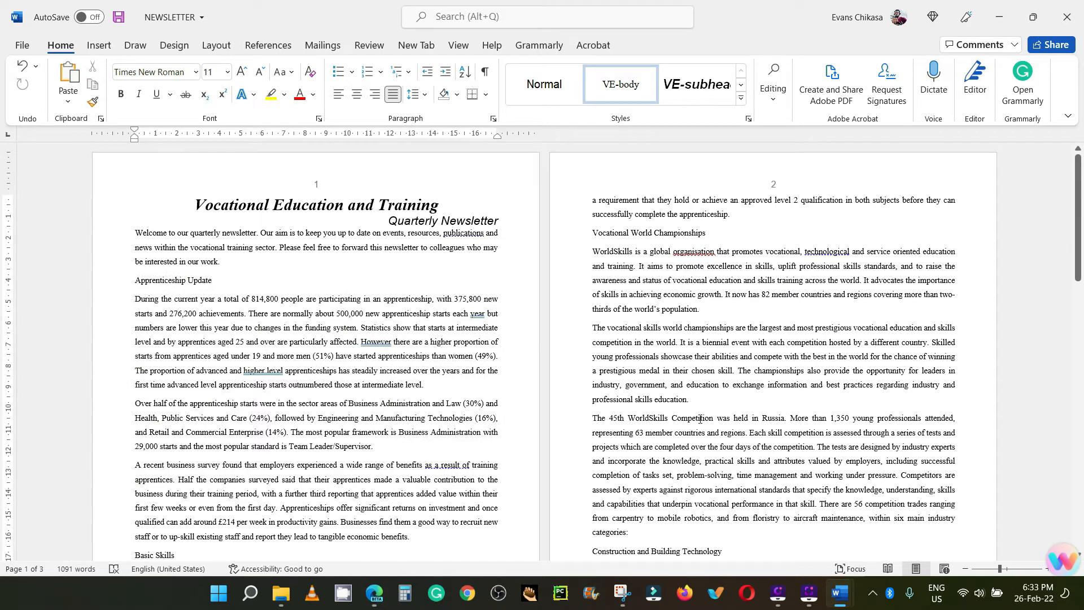
# Step: Lay out the text from the Apprenticeship Update subheading through the paragraph ending "can benefit business" in two equal-width columns with 1 cm spacing
pyautogui.scroll(-7, 767, 402)
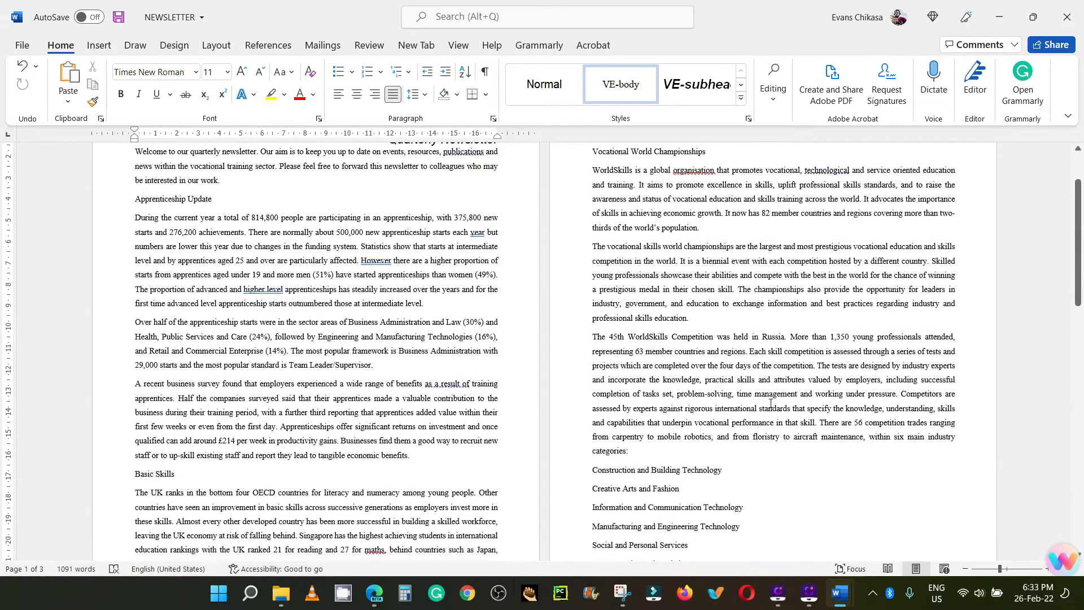
pyautogui.scroll(-10, 771, 404)
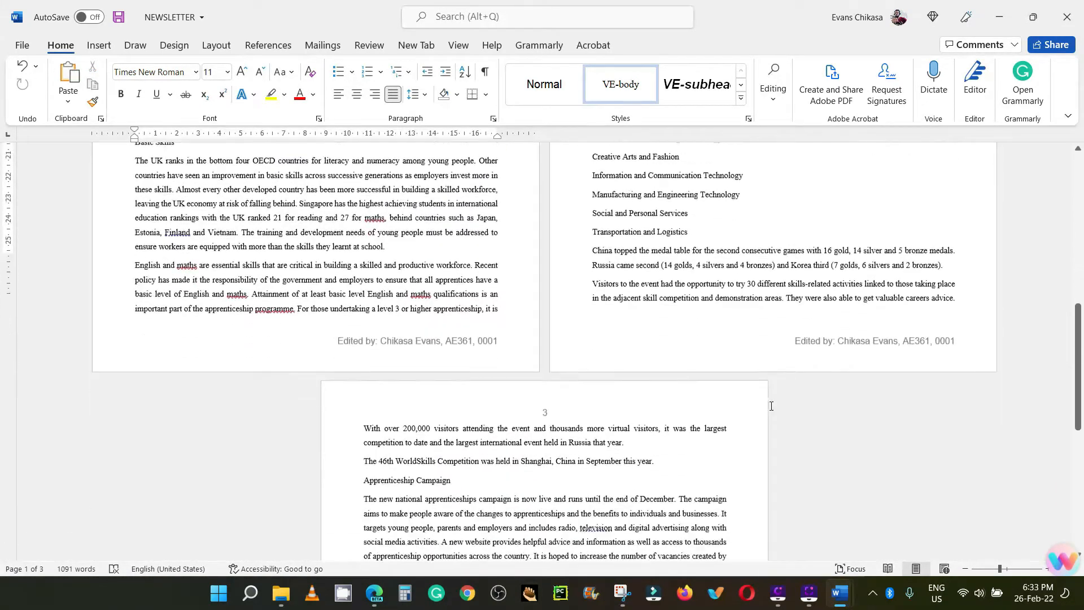
pyautogui.scroll(2, 683, 408)
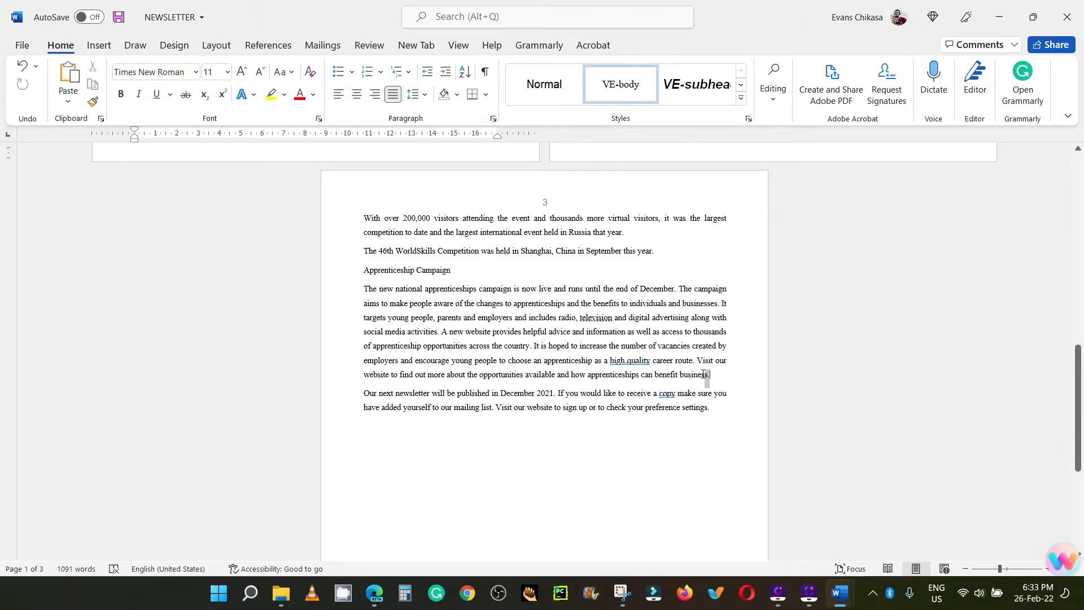
pyautogui.moveTo(705, 372); pyautogui.dragTo(139, 280)
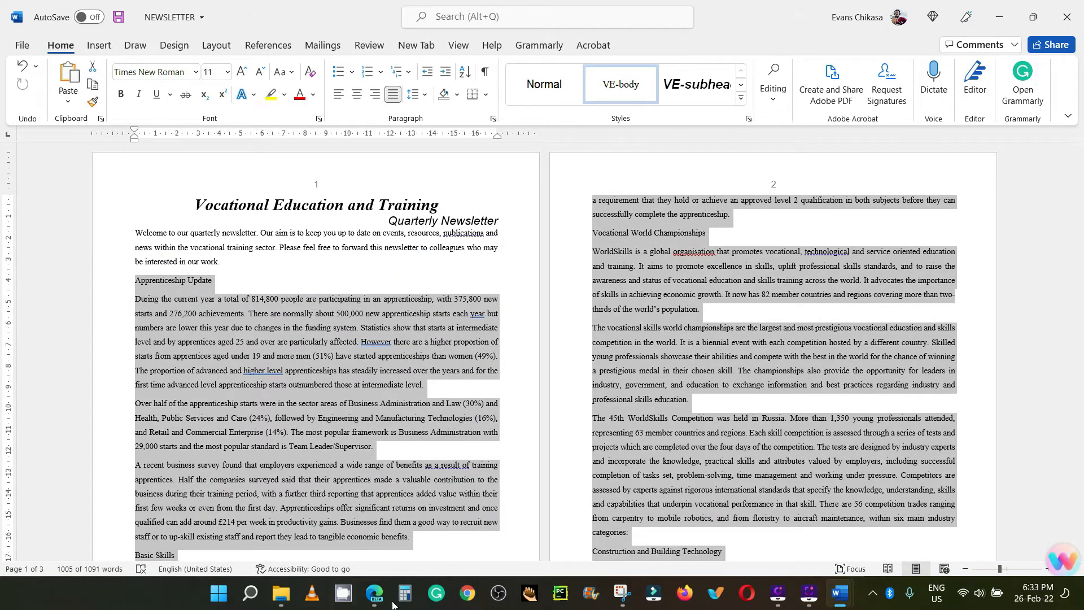
pyautogui.click(374, 593)
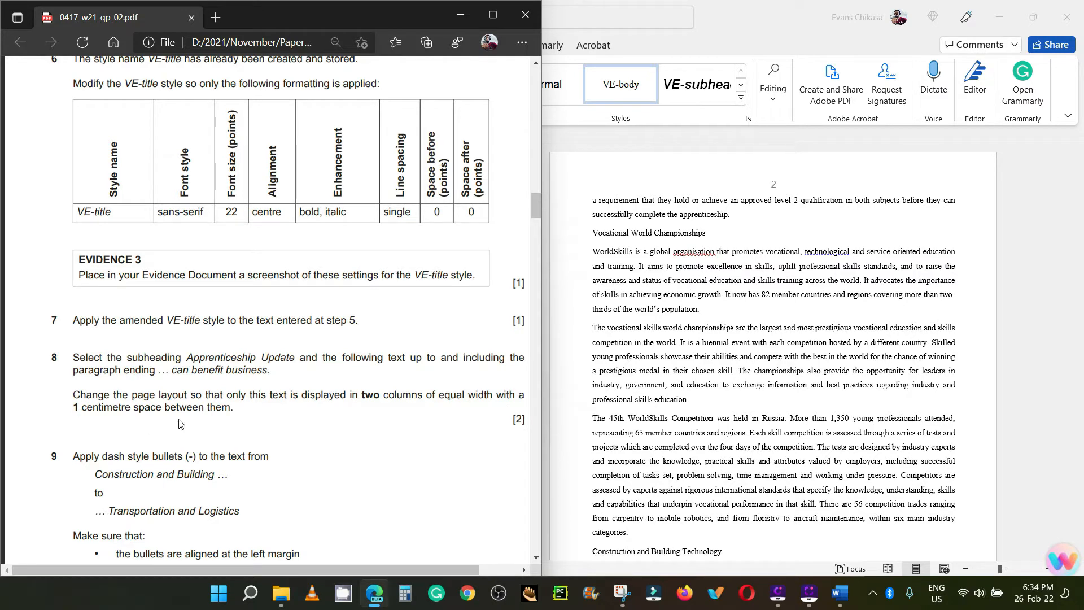
pyautogui.click(663, 328)
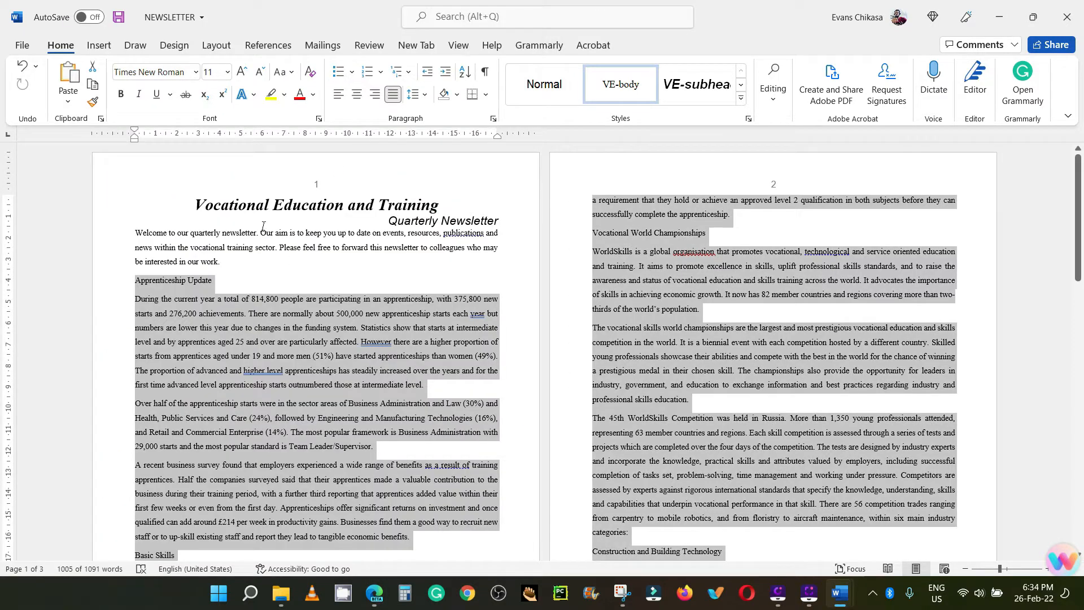
pyautogui.click(215, 46)
pyautogui.click(141, 79)
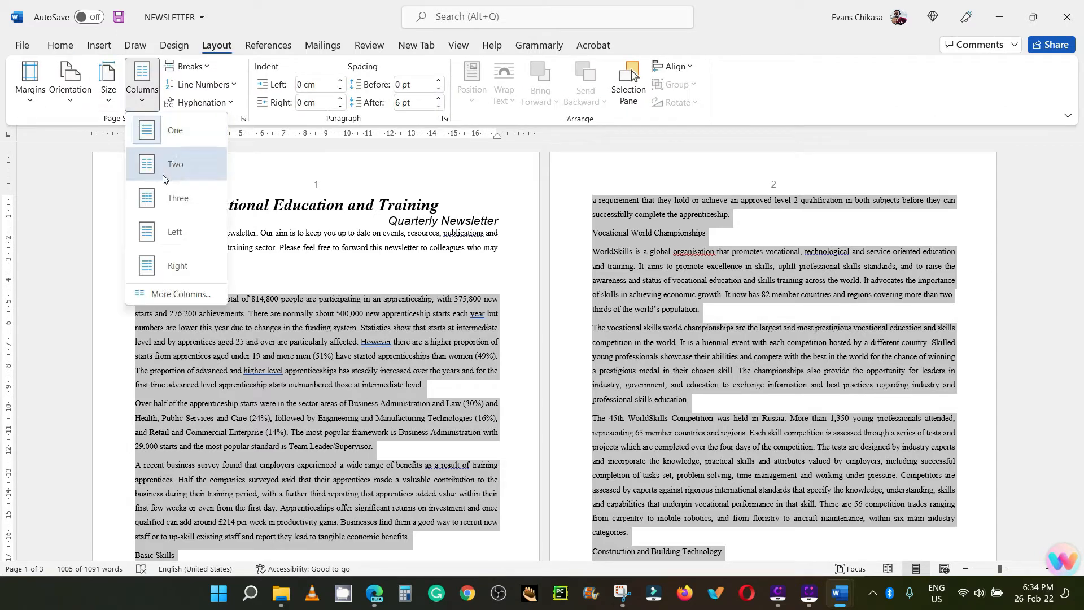
pyautogui.click(169, 294)
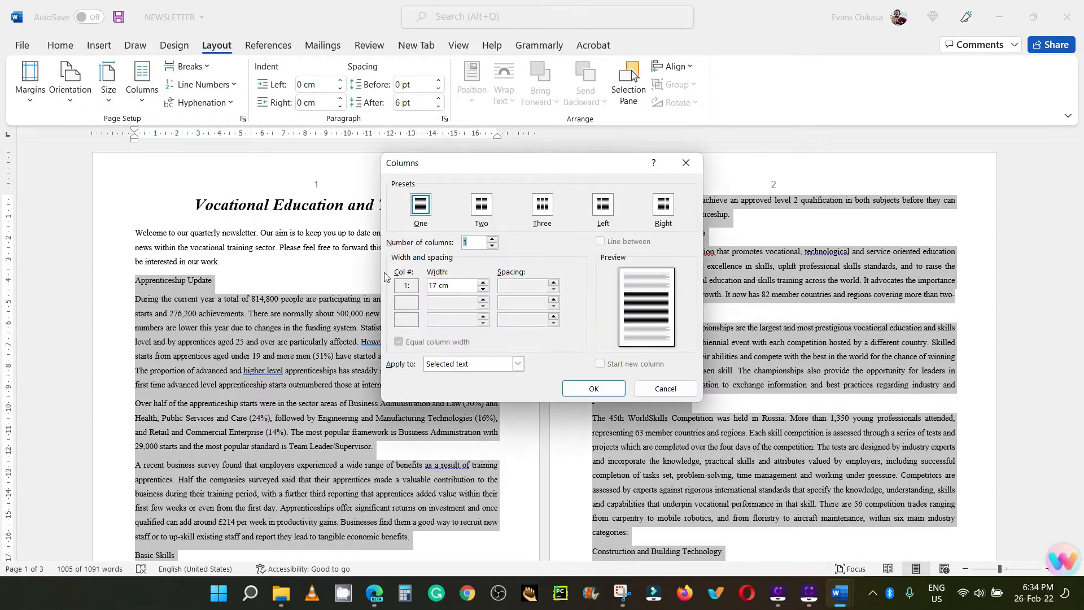
pyautogui.click(482, 214)
pyautogui.click(556, 289)
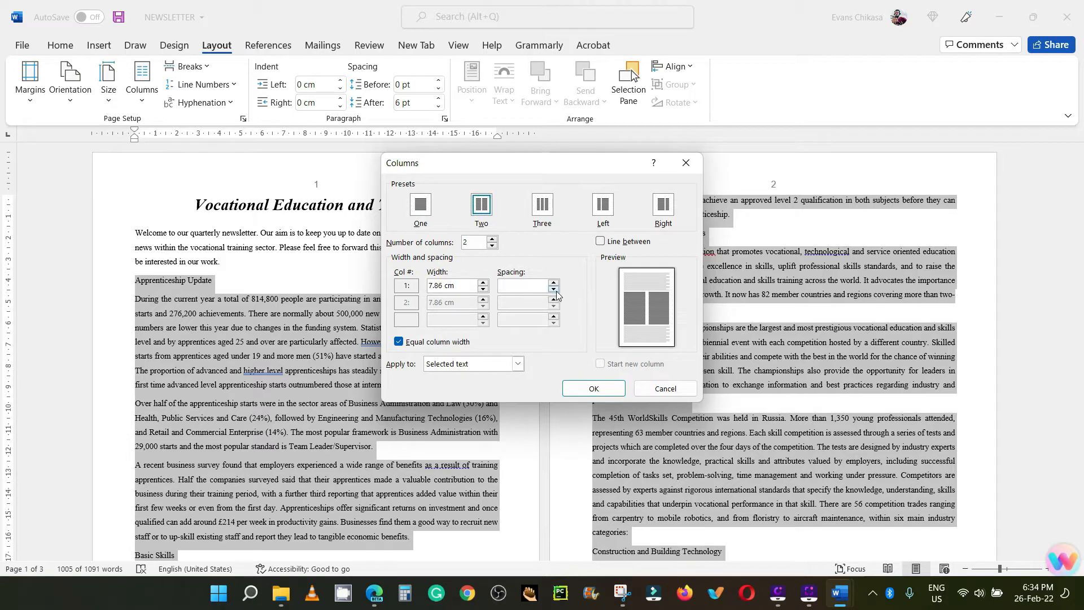
pyautogui.click(555, 290)
pyautogui.click(555, 290)
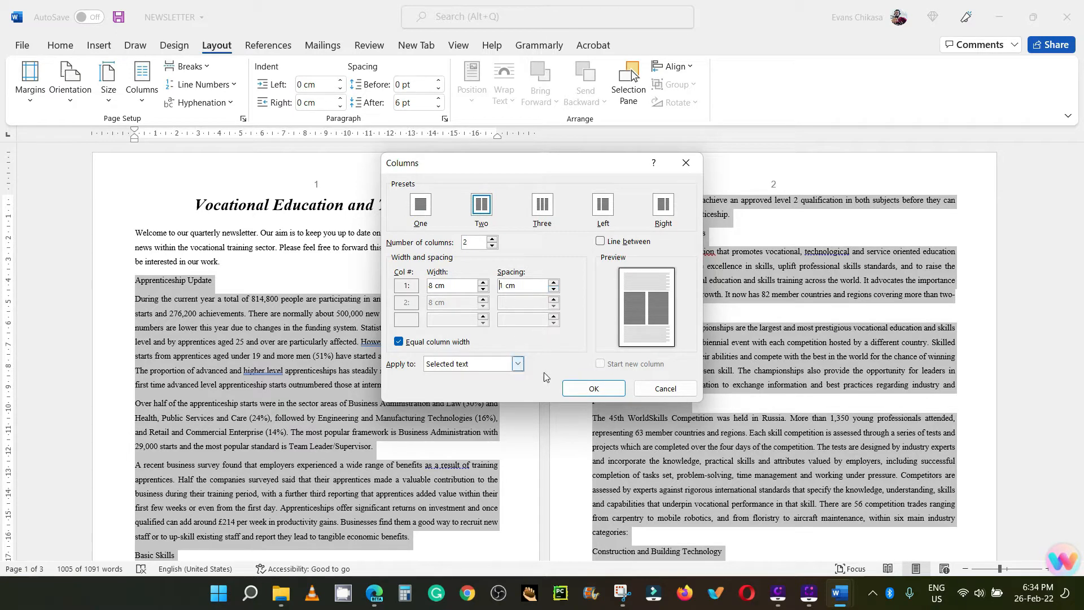
pyautogui.click(582, 389)
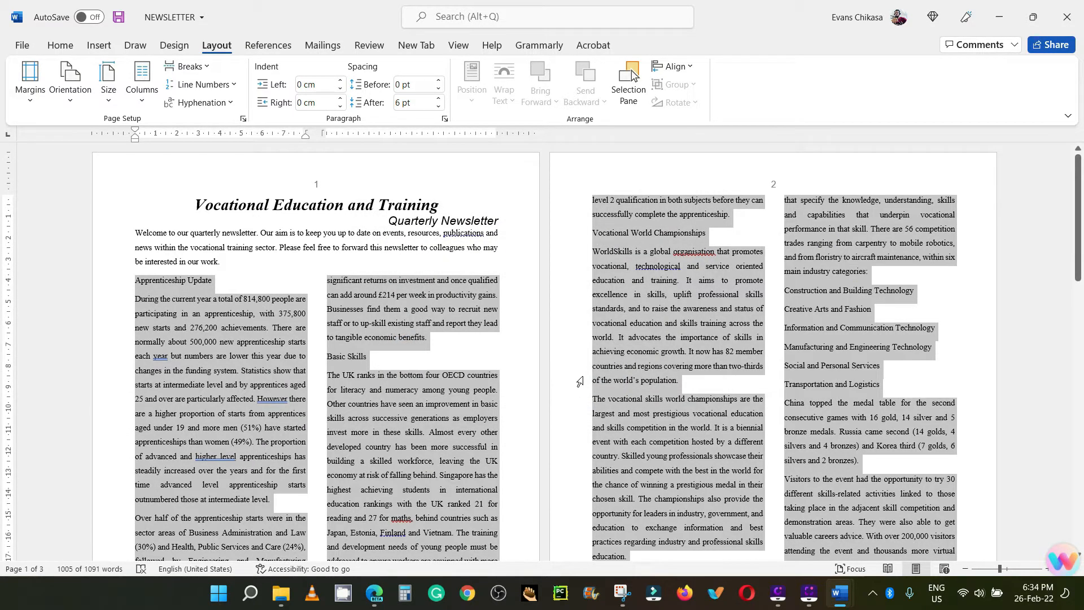
# Step: Switch to the exam paper PDF in the browser and read task 9 about the dash style bullets
pyautogui.click(373, 592)
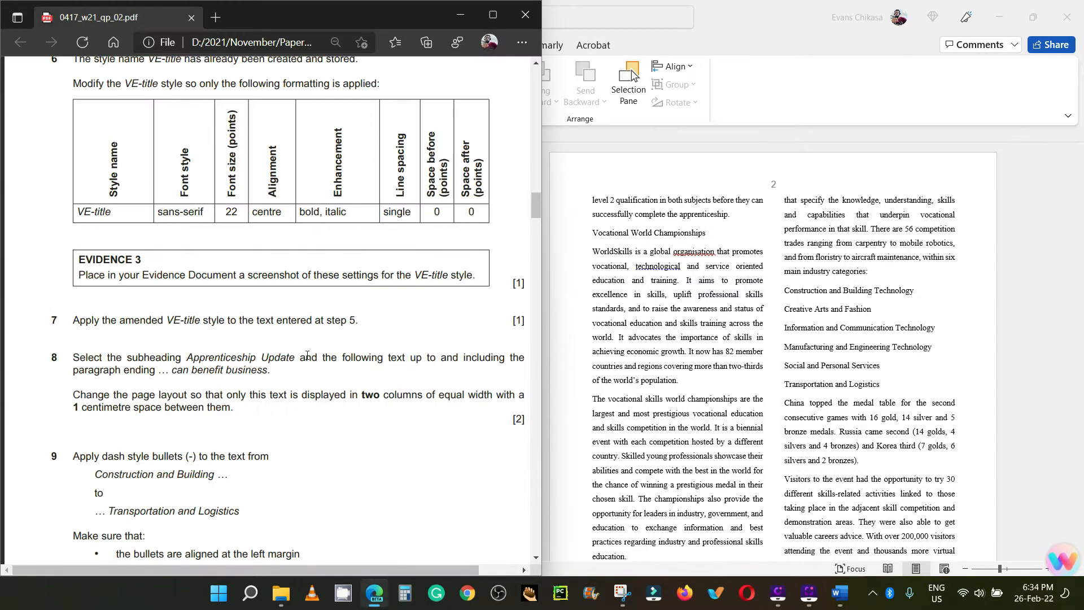
pyautogui.scroll(-1, 220, 394)
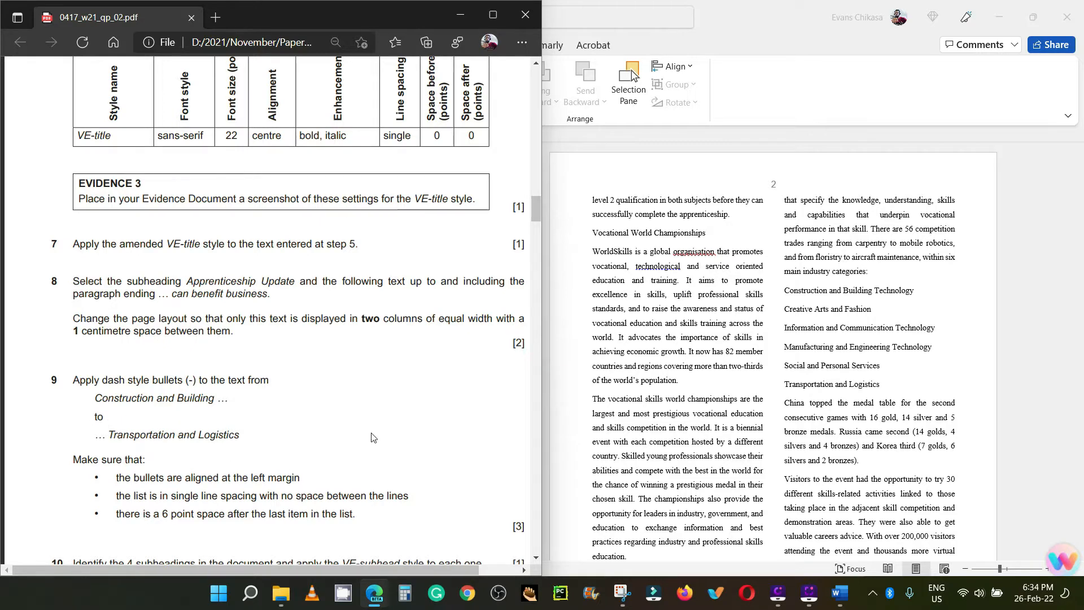
pyautogui.click(835, 314)
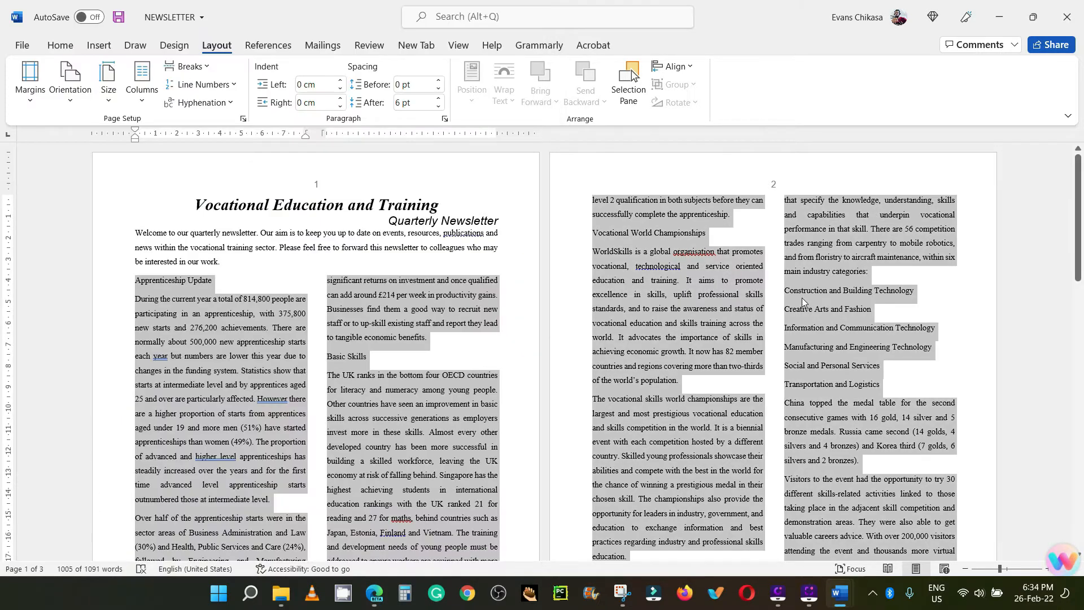
# Step: Apply a custom dash bullet (Symbol font, character code 45) to the lines from Construction and Building Technology to Transportation and Logistics
pyautogui.click(802, 301)
pyautogui.moveTo(786, 290); pyautogui.dragTo(882, 382)
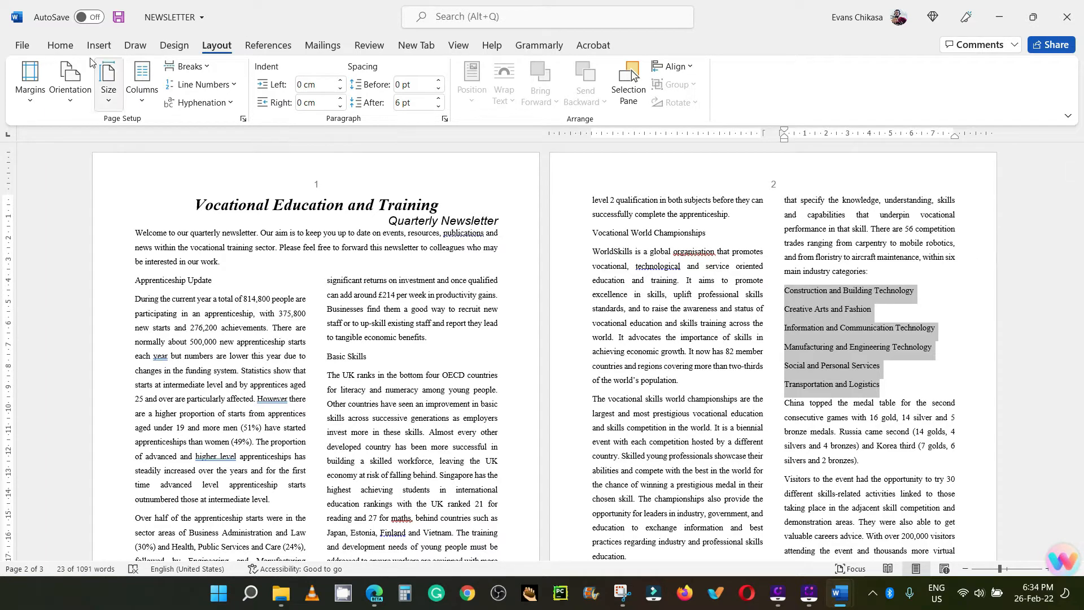
pyautogui.click(60, 46)
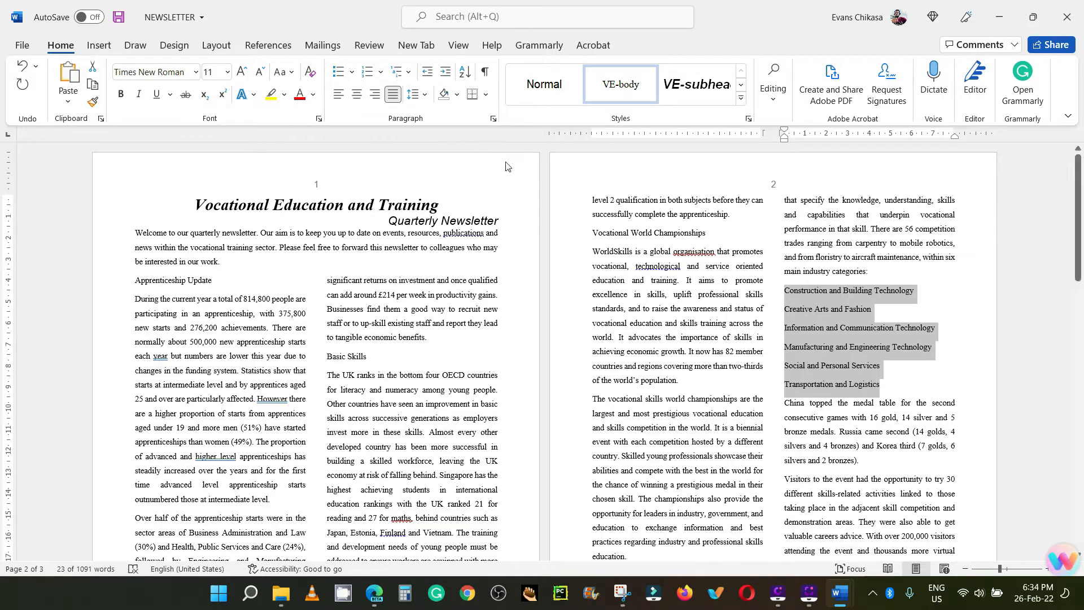
pyautogui.click(351, 72)
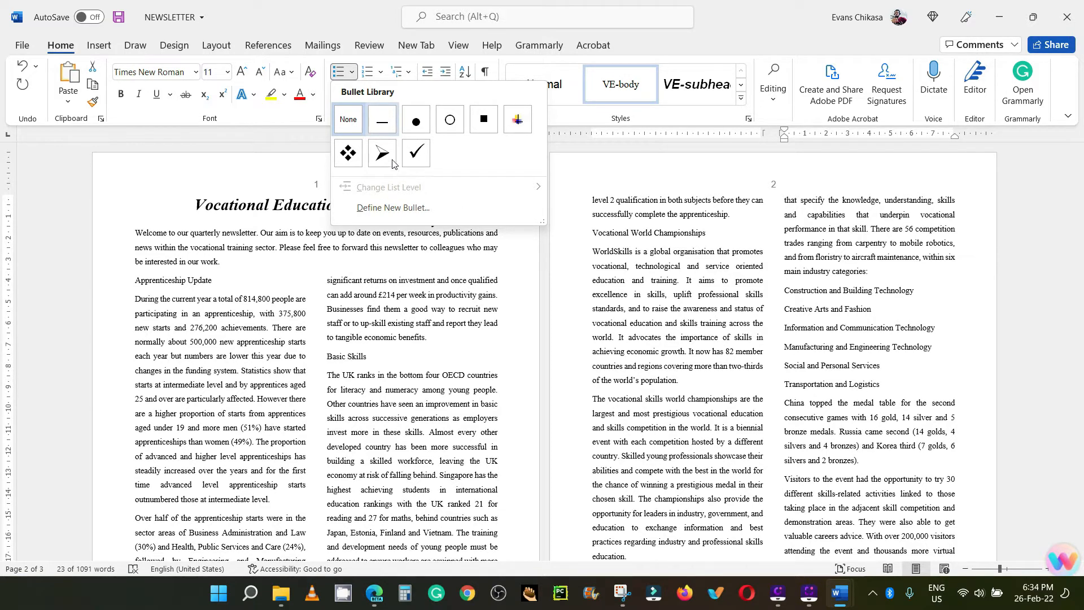
pyautogui.click(429, 207)
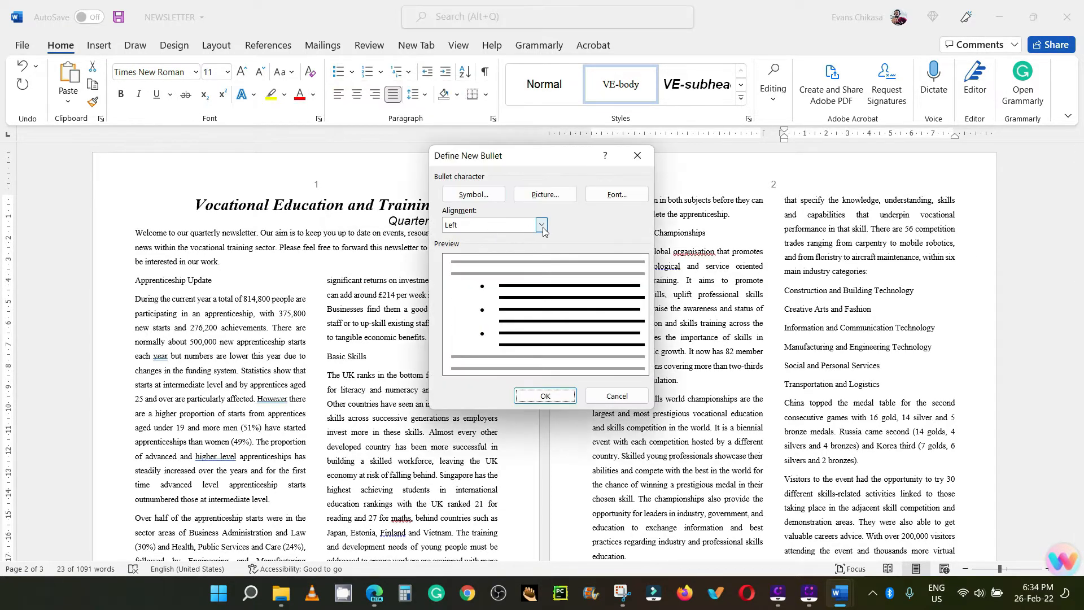
pyautogui.click(483, 194)
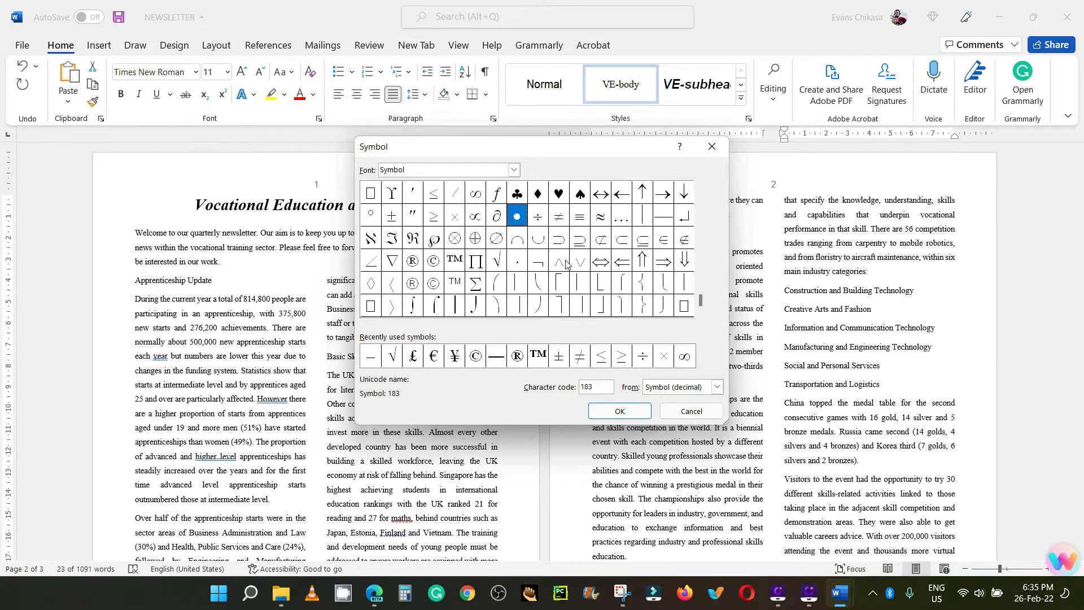
pyautogui.moveTo(704, 301); pyautogui.dragTo(701, 199)
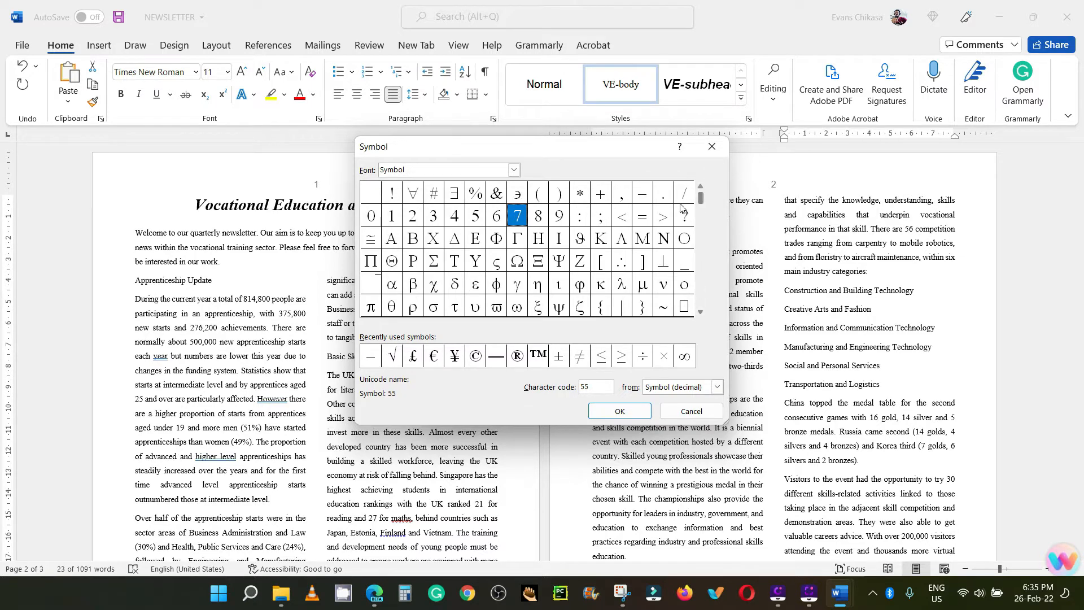
pyautogui.click(643, 195)
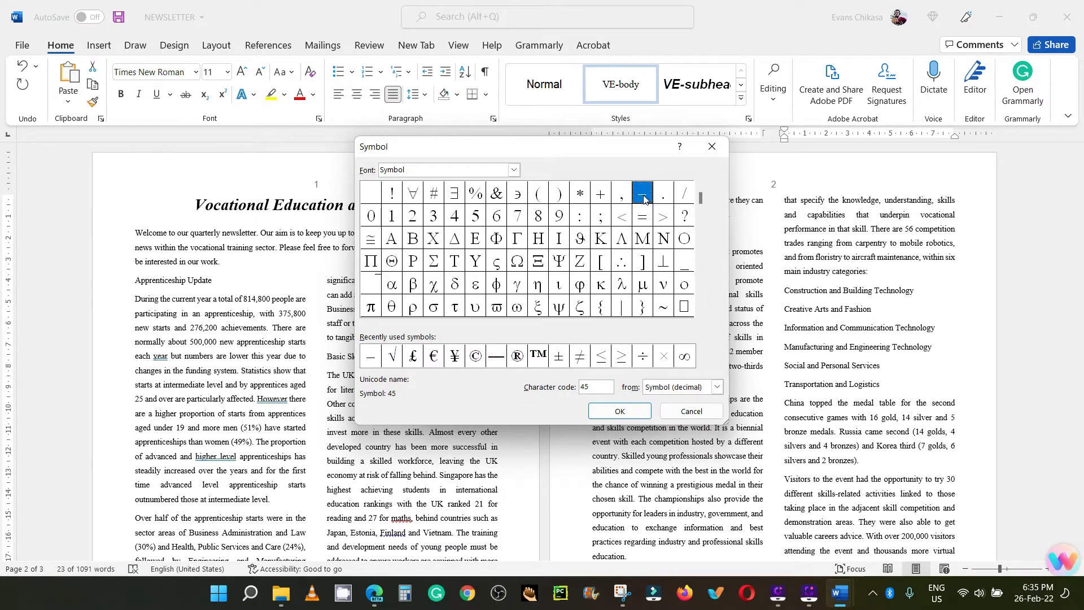
pyautogui.click(620, 411)
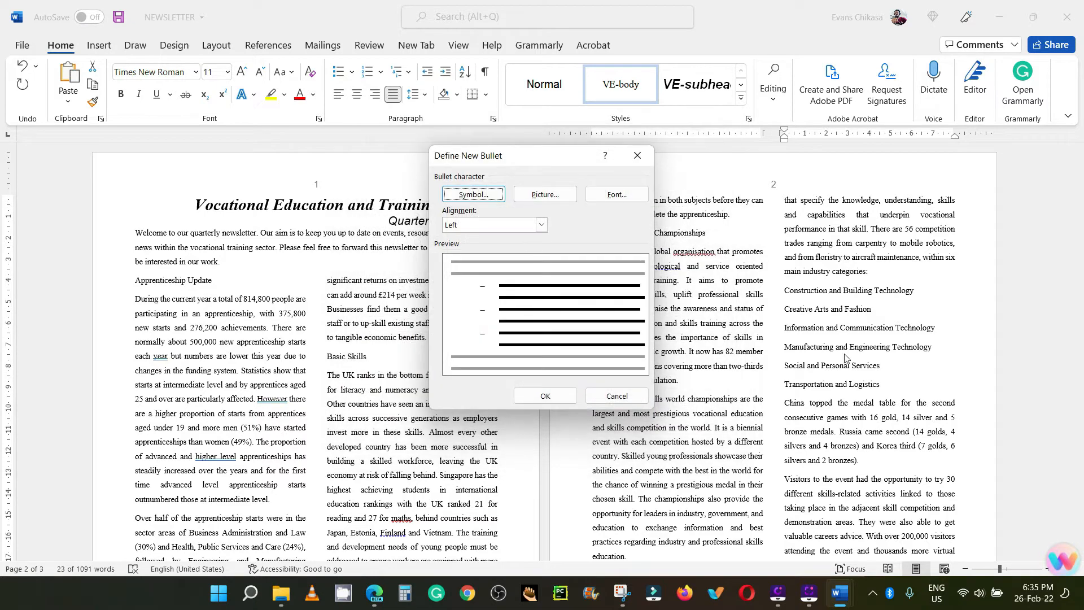
pyautogui.click(548, 396)
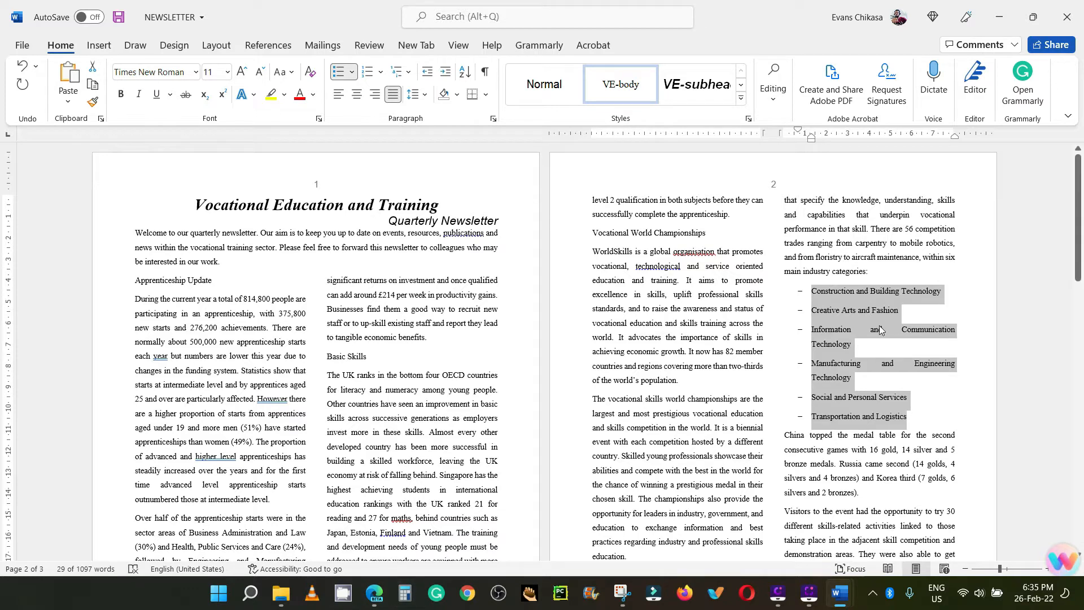
# Step: Compare the bulleted list with task 9's alignment, line spacing and last-item spacing requirements in the exam paper PDF
pyautogui.click(374, 593)
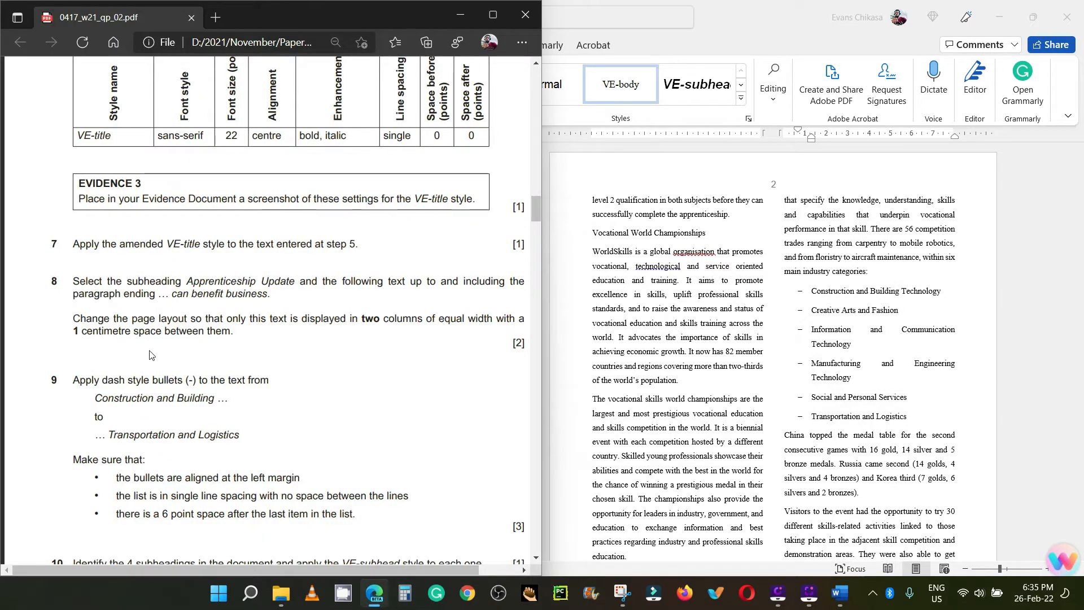
pyautogui.scroll(-3, 136, 339)
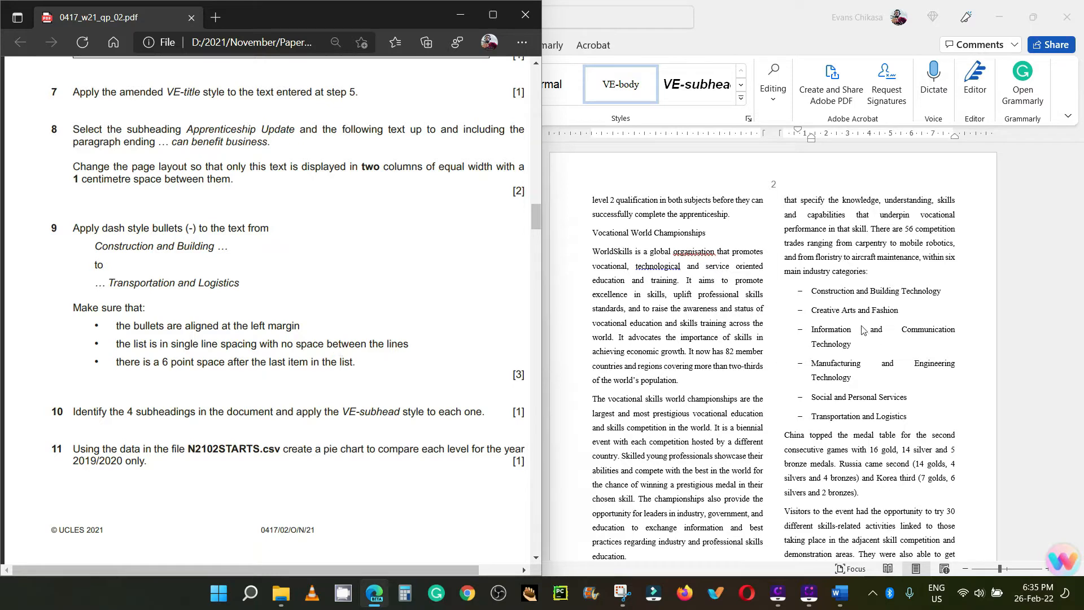
pyautogui.click(828, 304)
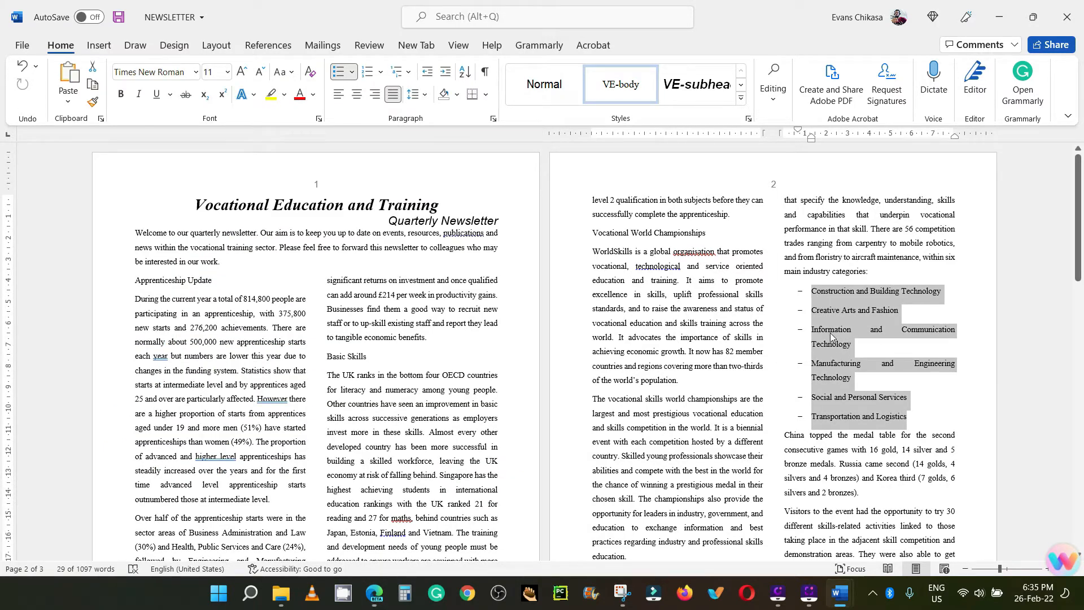
pyautogui.click(823, 309)
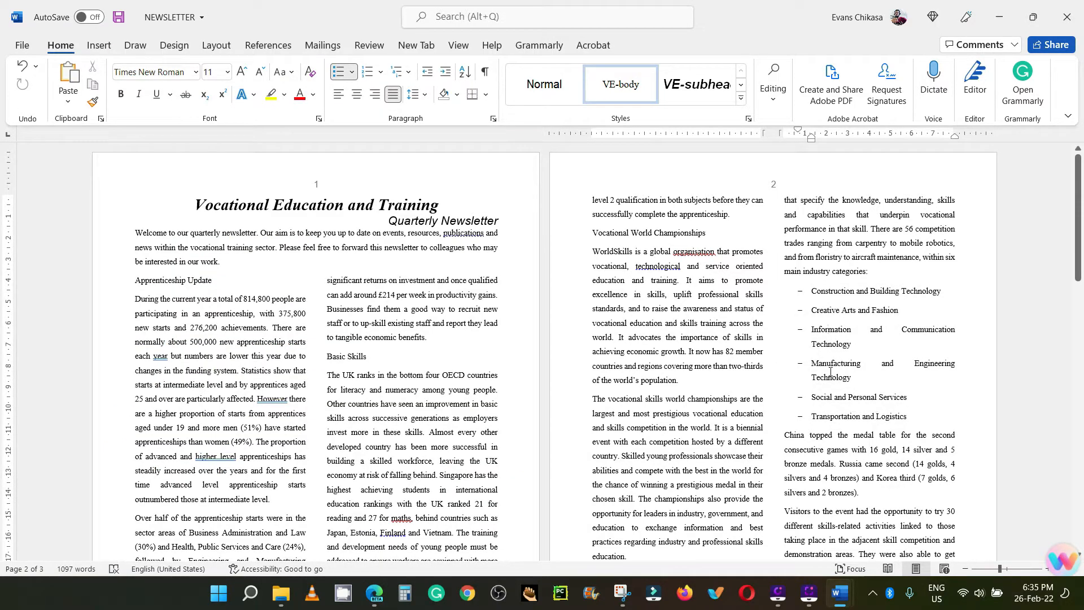
pyautogui.click(374, 593)
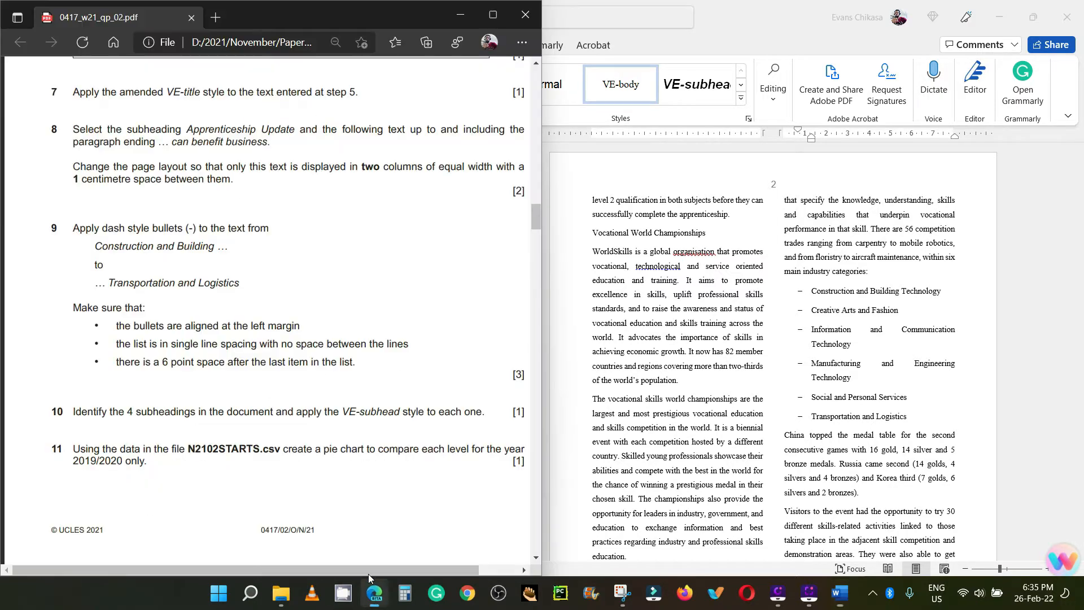
pyautogui.moveTo(118, 362); pyautogui.dragTo(360, 364)
# Step: Check the spacing after the last bulleted item, Transportation and Logistics, in its paragraph settings and accept them
pyautogui.click(890, 415)
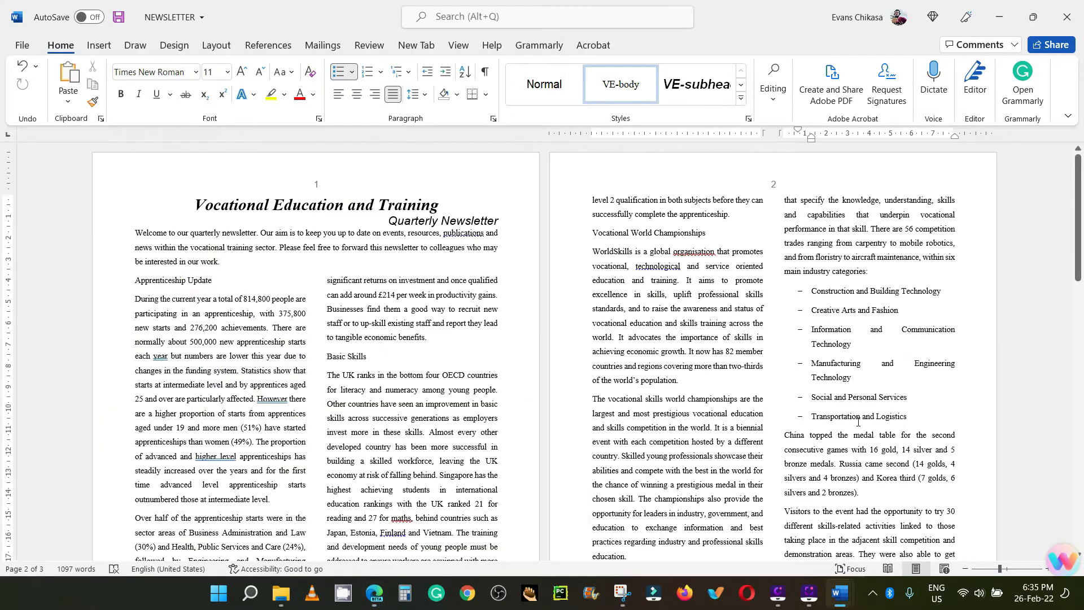
pyautogui.rightClick(878, 418)
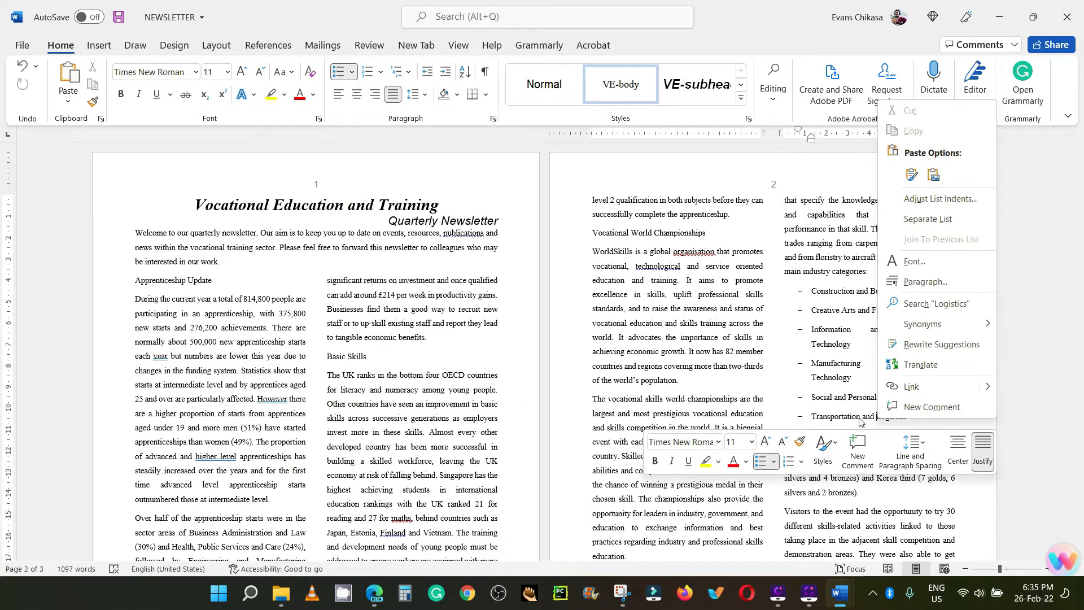
pyautogui.press('Escape')
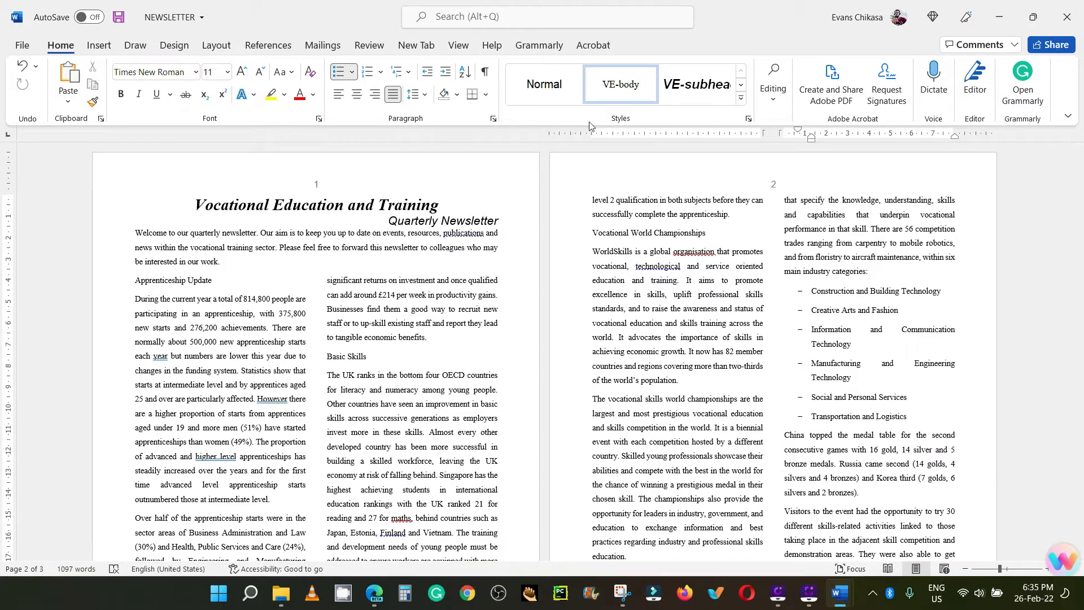
pyautogui.click(493, 120)
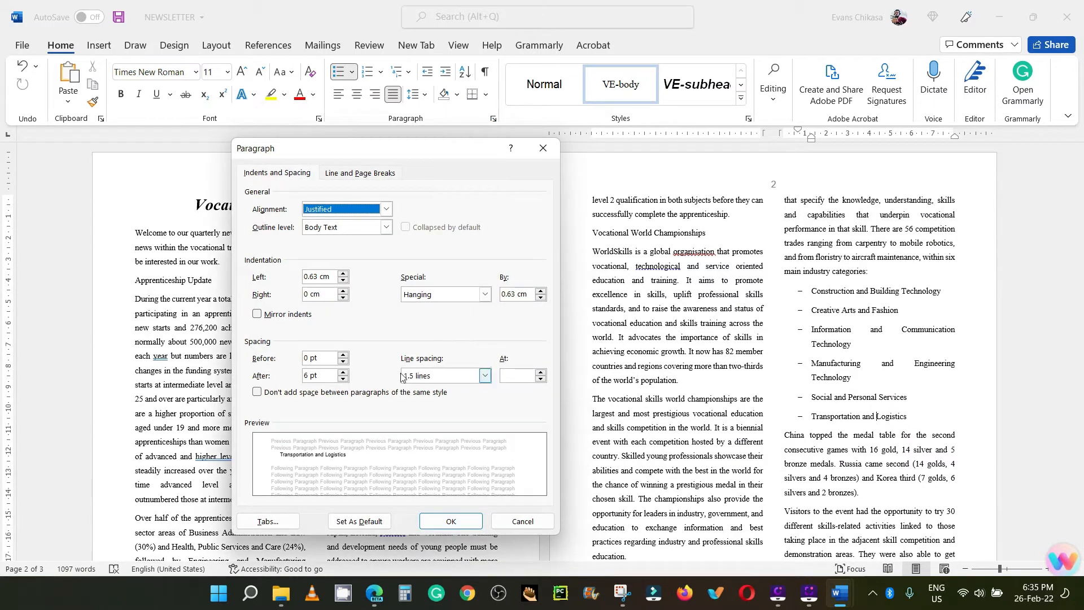
pyautogui.moveTo(334, 375); pyautogui.dragTo(304, 376)
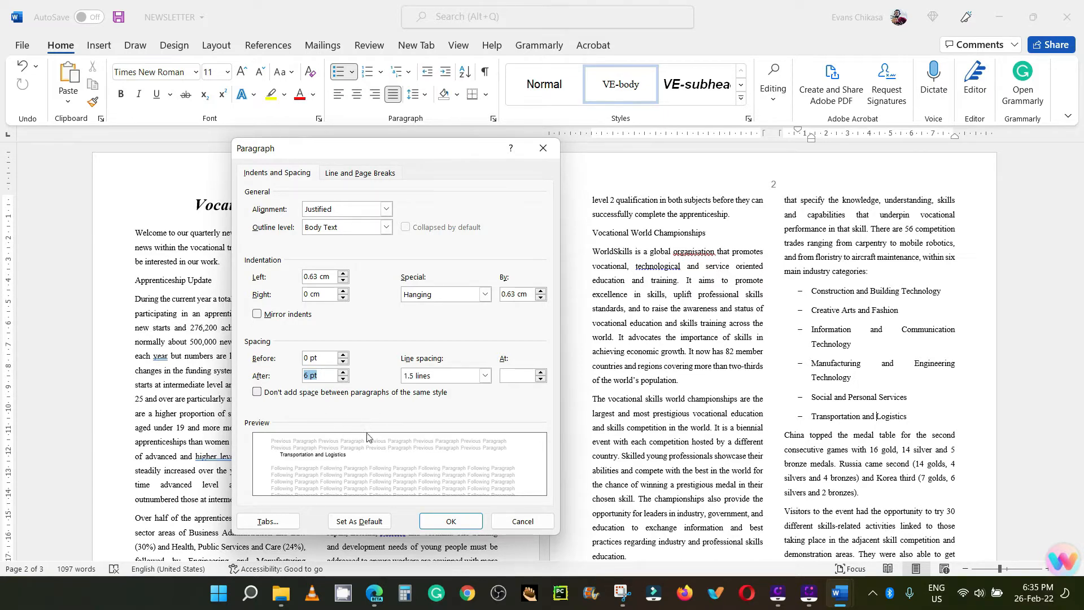
pyautogui.click(451, 520)
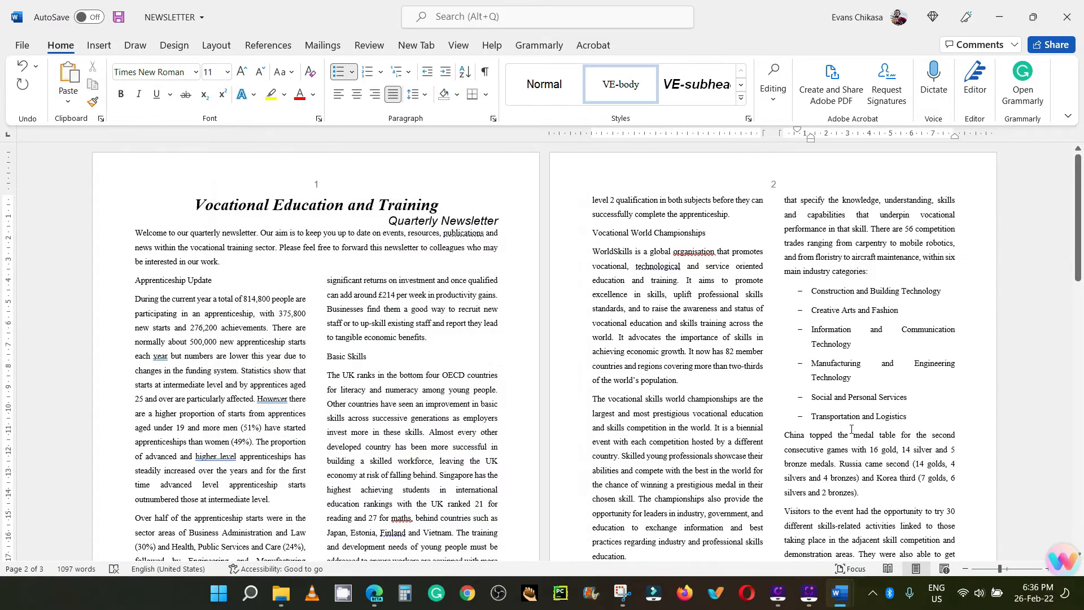
# Step: Set the list items from Construction and Building Technology to Social and Personal Services to 0 pt spacing after and single line spacing
pyautogui.moveTo(920, 400); pyautogui.dragTo(816, 291)
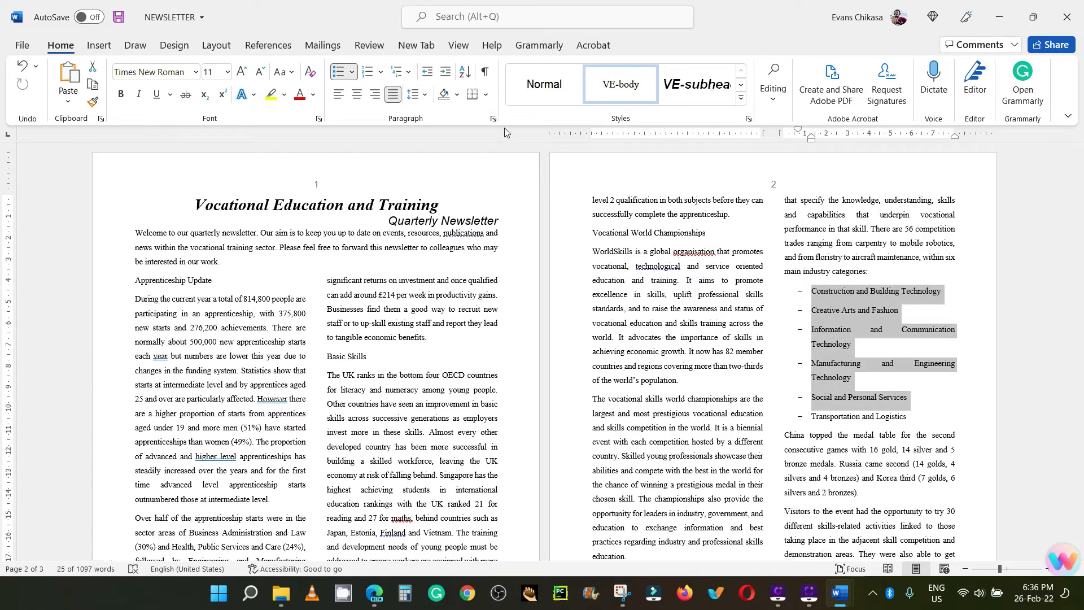
pyautogui.click(494, 119)
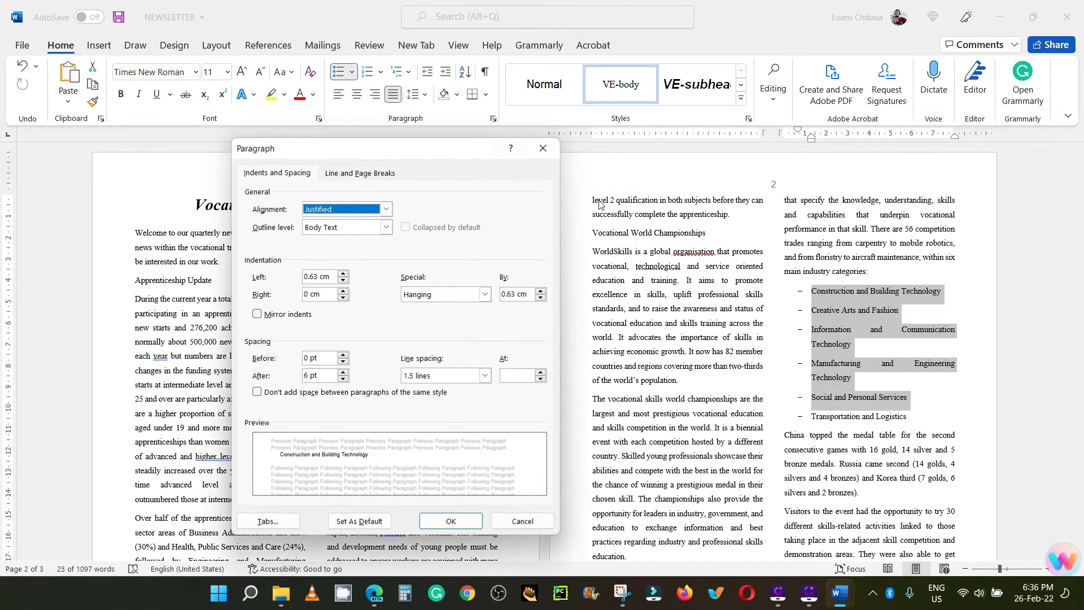
pyautogui.click(345, 376)
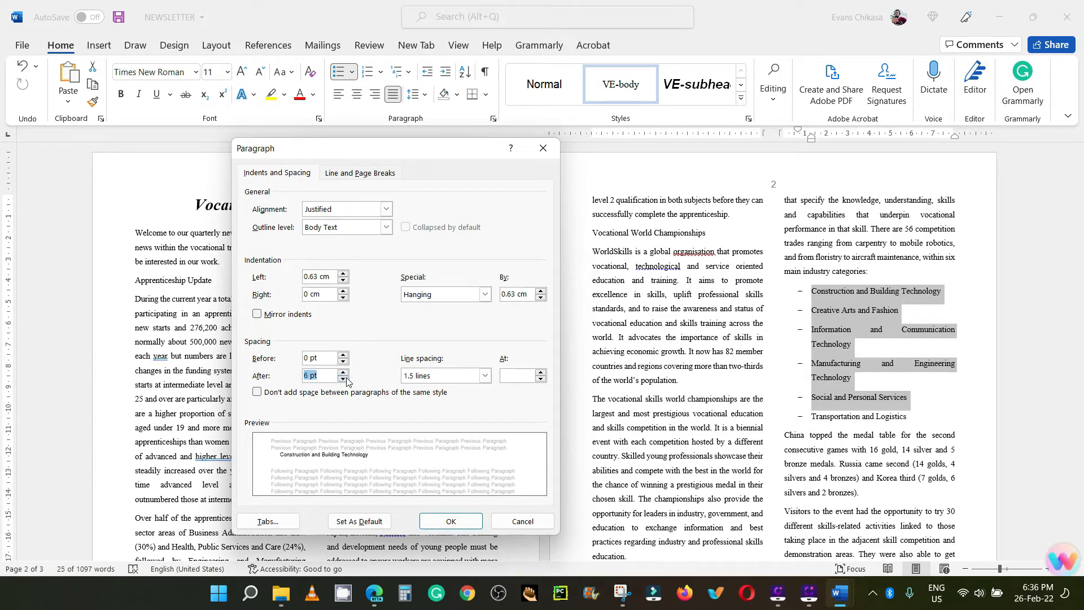
pyautogui.click(421, 377)
pyautogui.click(432, 388)
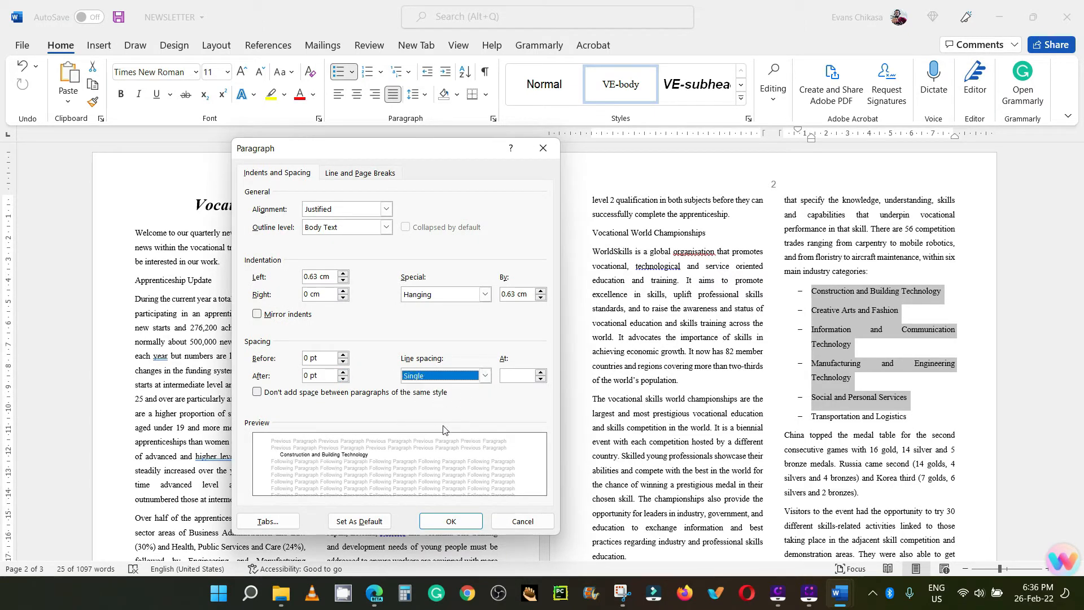
pyautogui.click(441, 522)
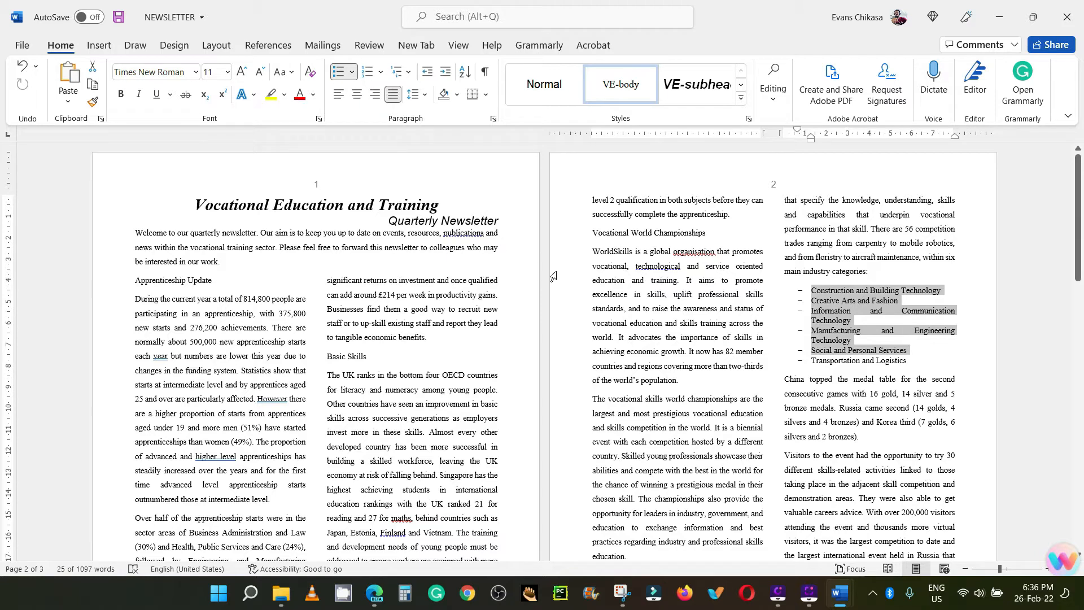
# Step: Left-align the bulleted items from Construction and Building Technology to Social and Personal Services and check the list at a larger zoom
pyautogui.click(339, 94)
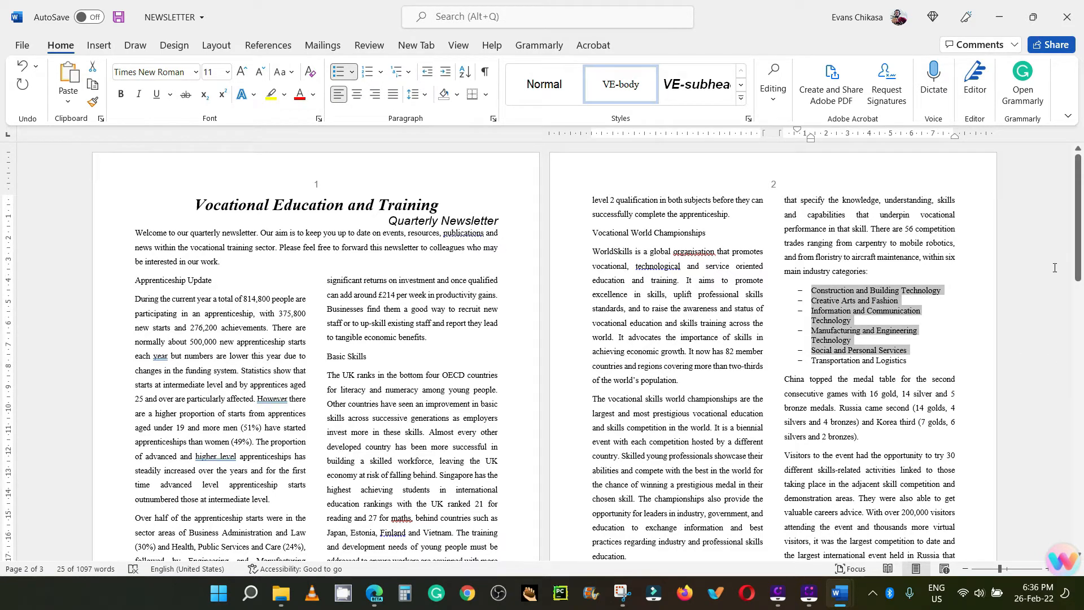
pyautogui.click(1009, 569)
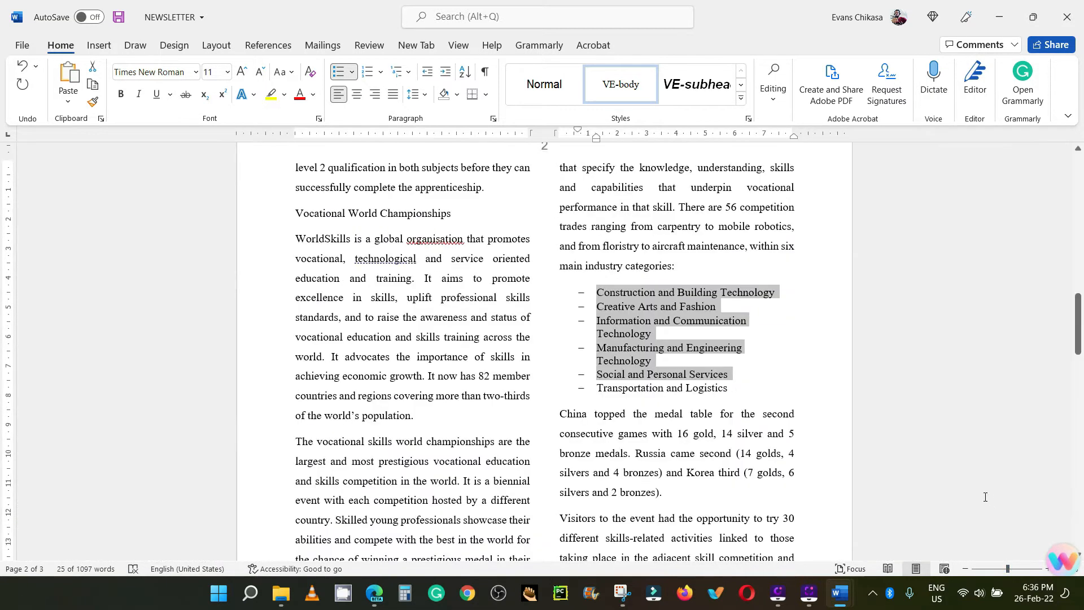
pyautogui.scroll(1, 678, 378)
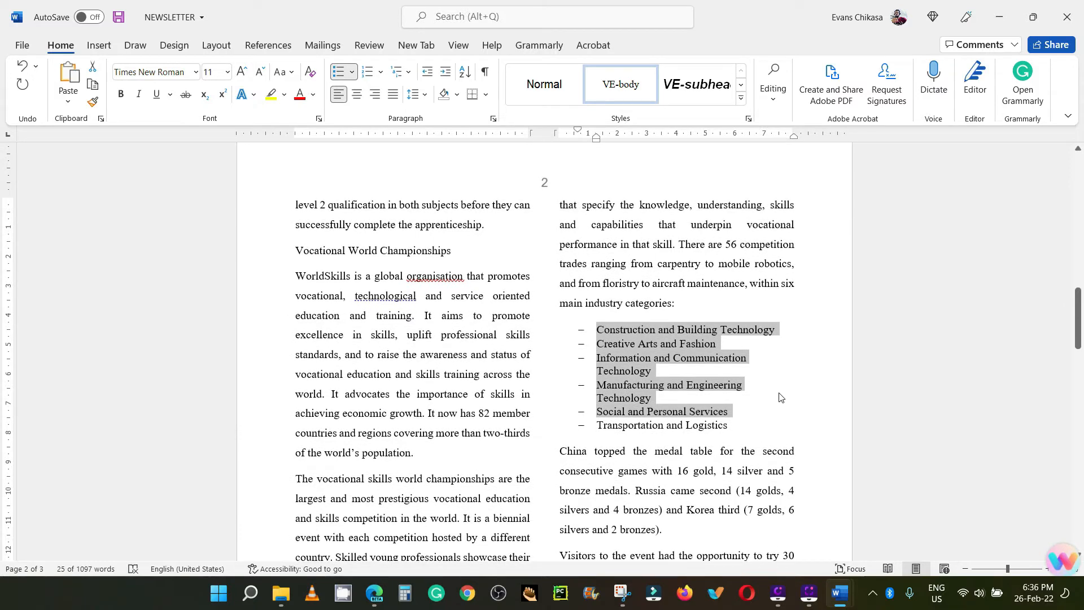
pyautogui.click(779, 396)
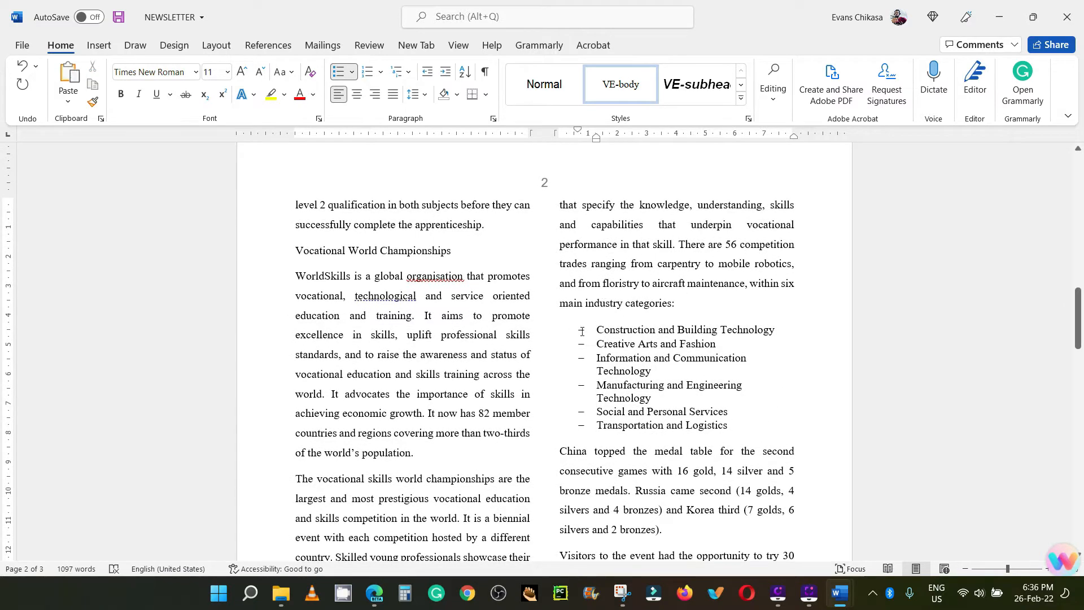
pyautogui.moveTo(597, 329); pyautogui.dragTo(764, 433)
pyautogui.click(751, 450)
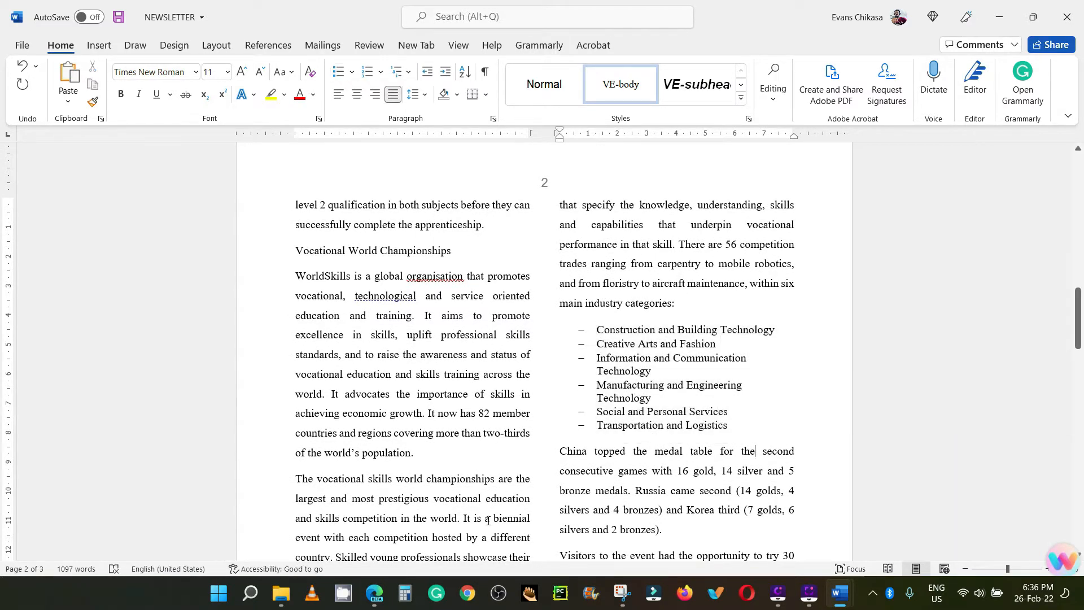
# Step: Switch to the exam paper PDF in the browser, read task 10 about the subheadings, and return to the newsletter
pyautogui.click(372, 598)
pyautogui.scroll(-3, 171, 318)
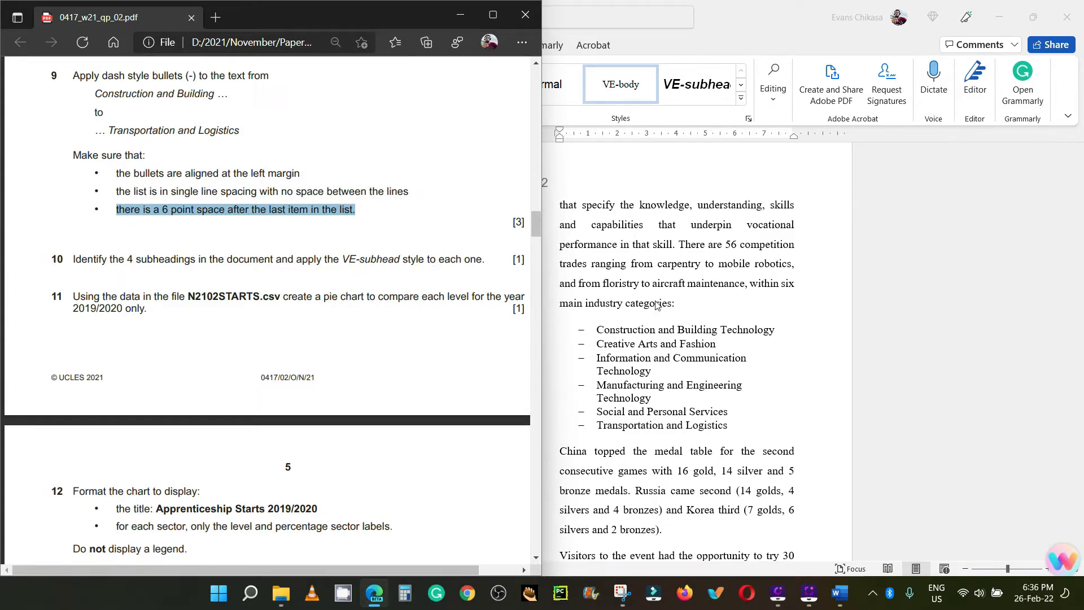
pyautogui.click(719, 308)
# Step: Apply the VE-subhead style to the subheadings Apprenticeship Update, Basic Skills, Vocational World Championships and Apprenticeship Campaign
pyautogui.scroll(5, 375, 314)
pyautogui.scroll(10, 376, 314)
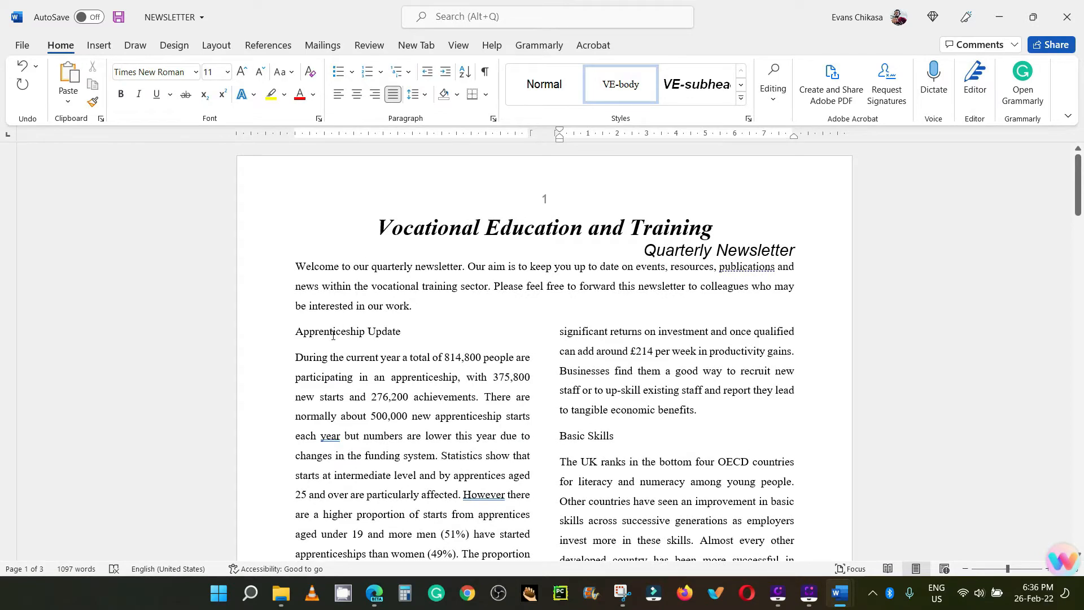
pyautogui.tripleClick(333, 336)
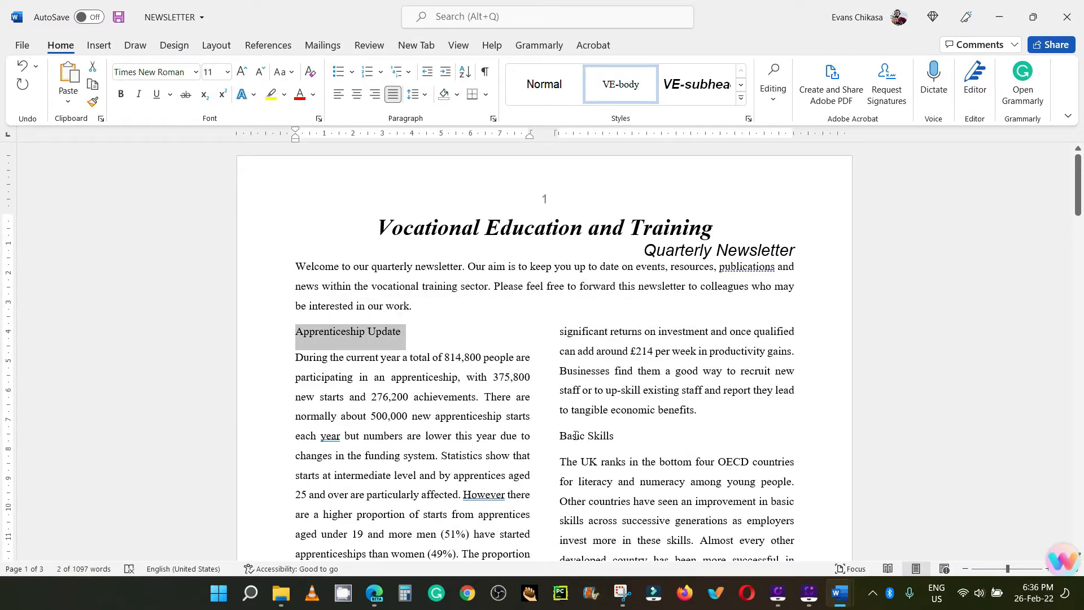
pyautogui.keyDown('ctrl'); pyautogui.click(575, 435); pyautogui.keyUp('ctrl')
pyautogui.scroll(-6, 413, 400)
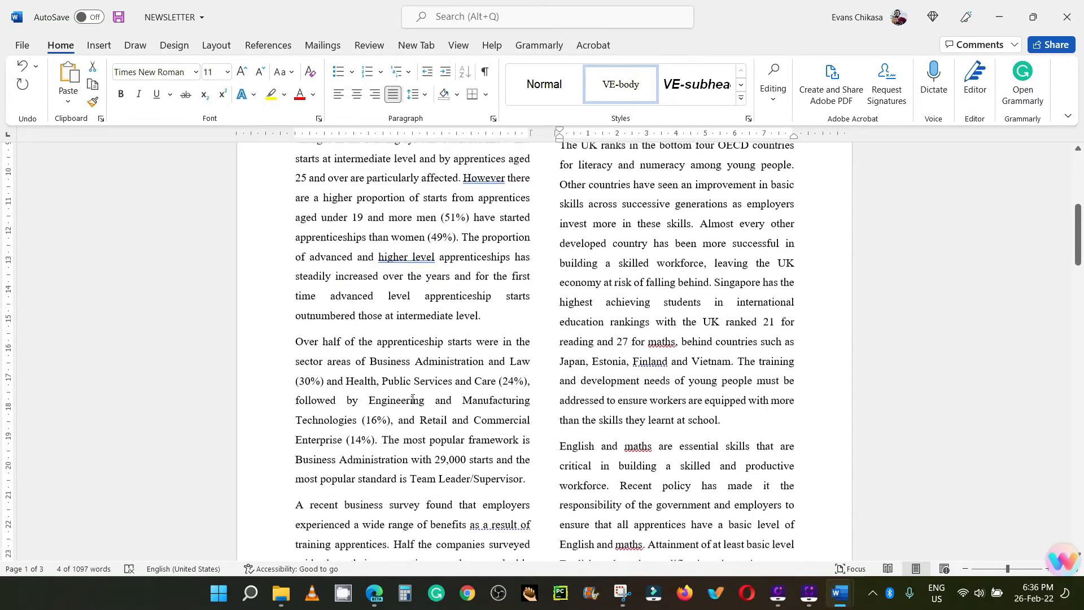
pyautogui.scroll(-6, 412, 400)
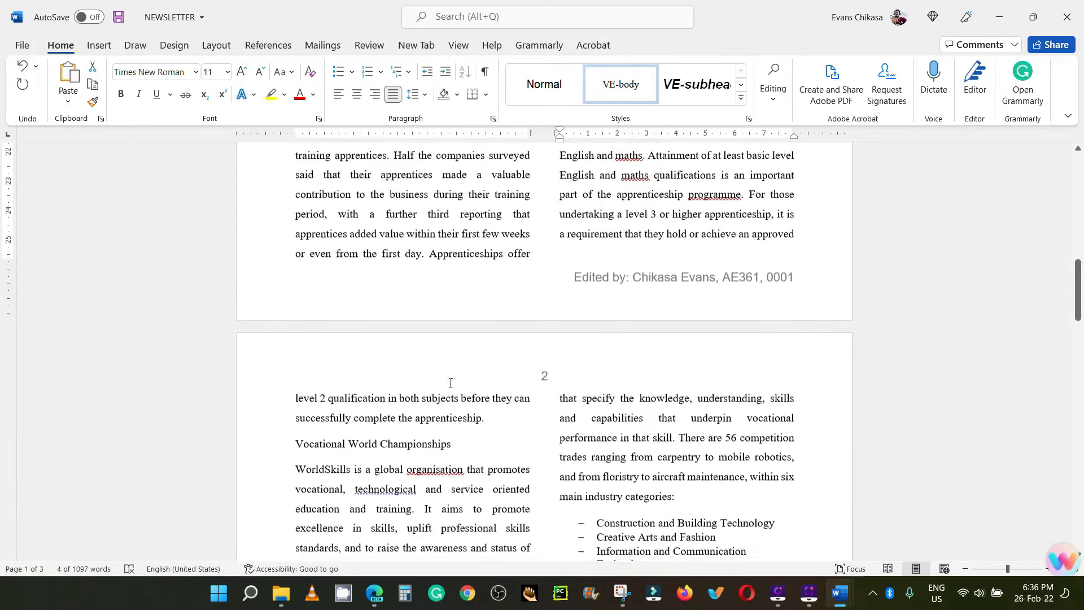
pyautogui.scroll(-3, 451, 383)
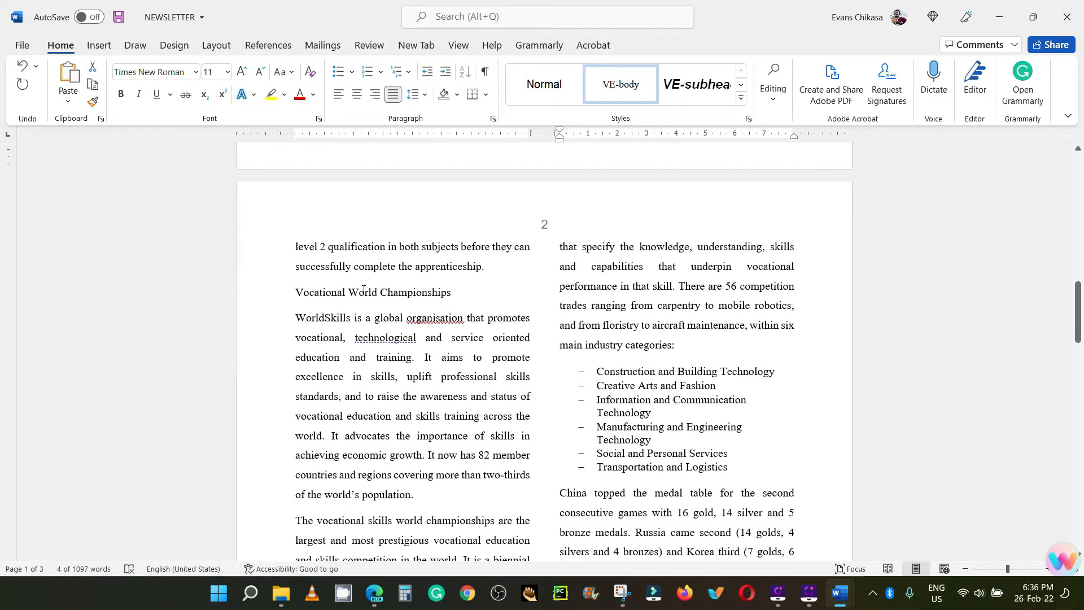
pyautogui.tripleClick(363, 290)
pyautogui.scroll(-4, 605, 414)
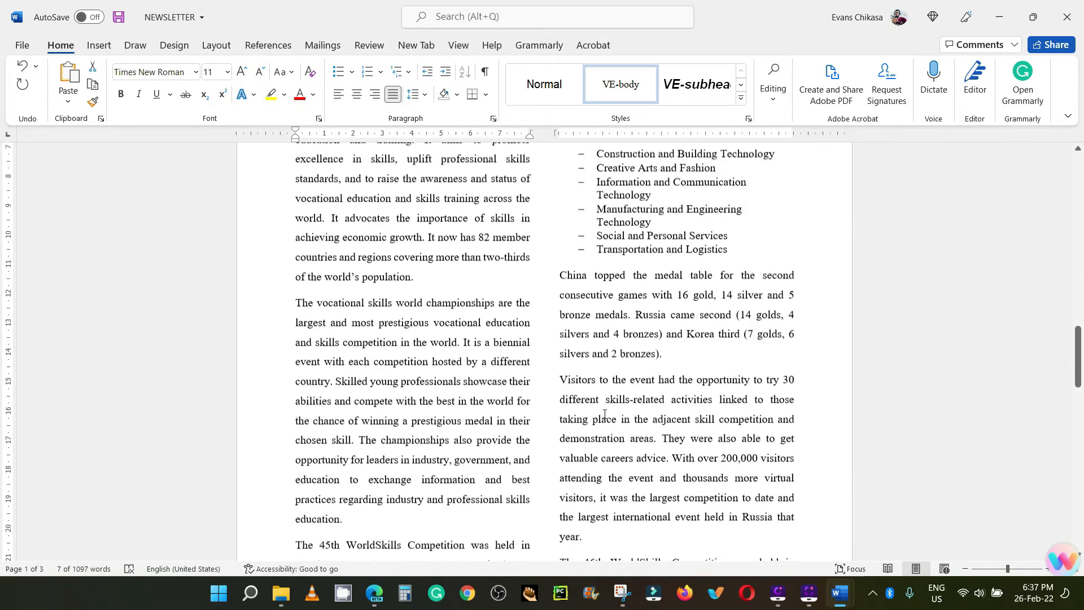
pyautogui.scroll(-7, 605, 413)
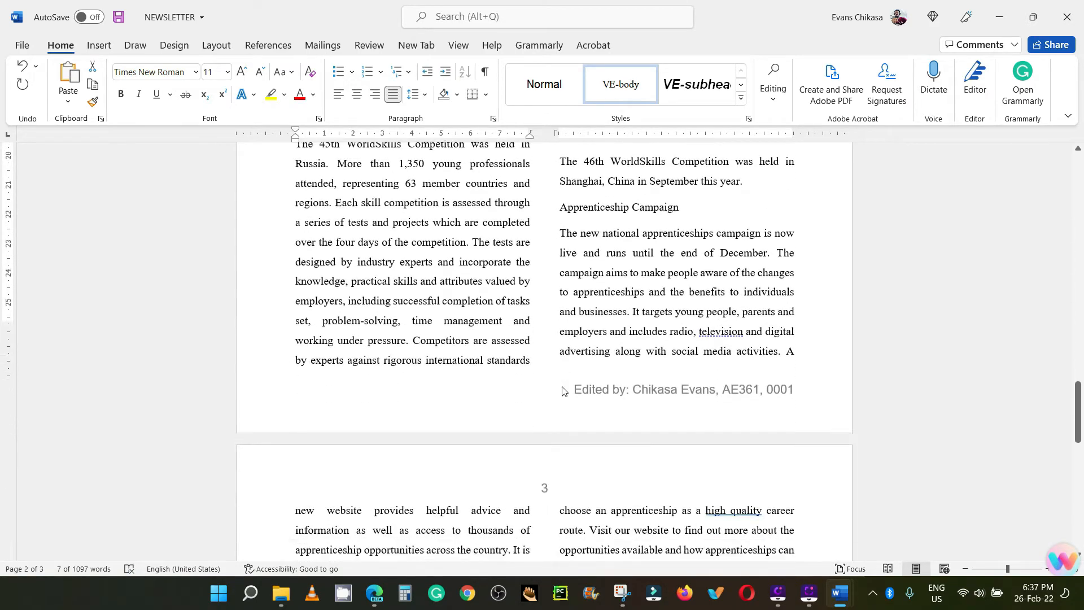
pyautogui.scroll(-5, 564, 390)
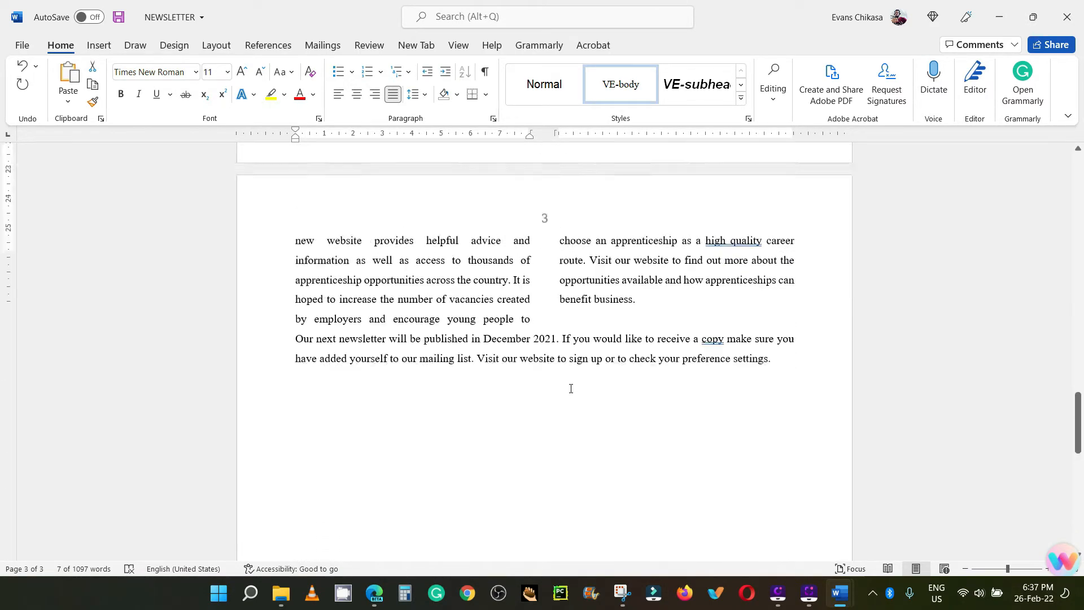
pyautogui.scroll(7, 571, 389)
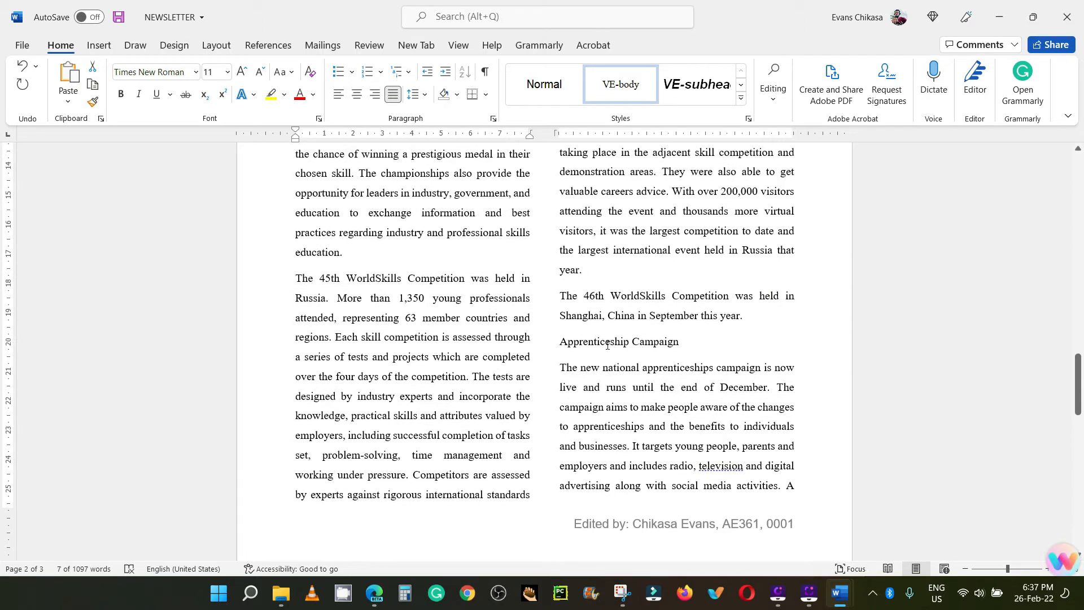
pyautogui.tripleClick(605, 342)
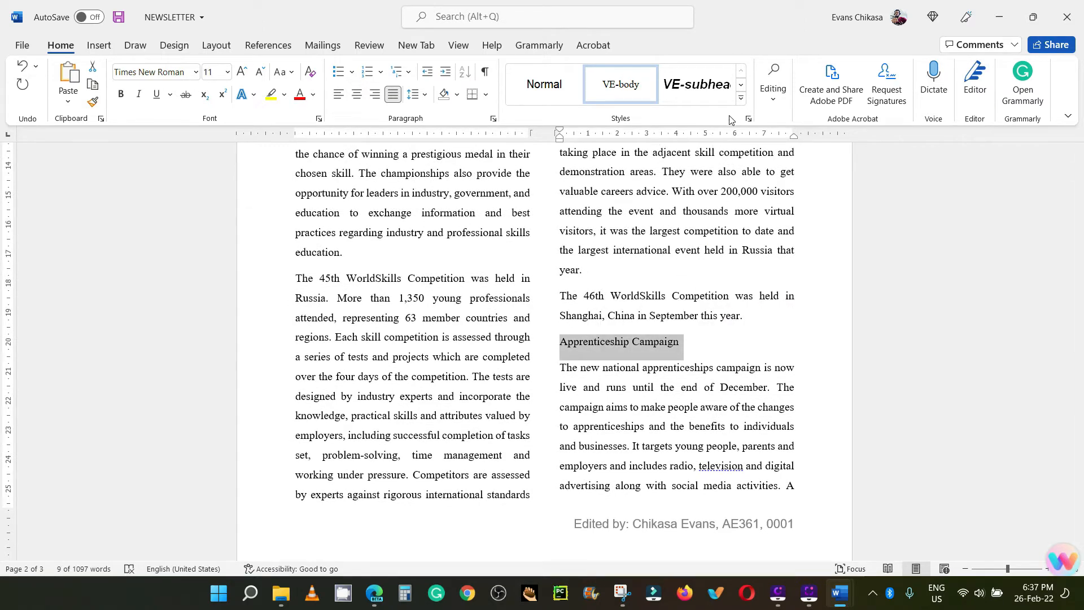
pyautogui.click(748, 119)
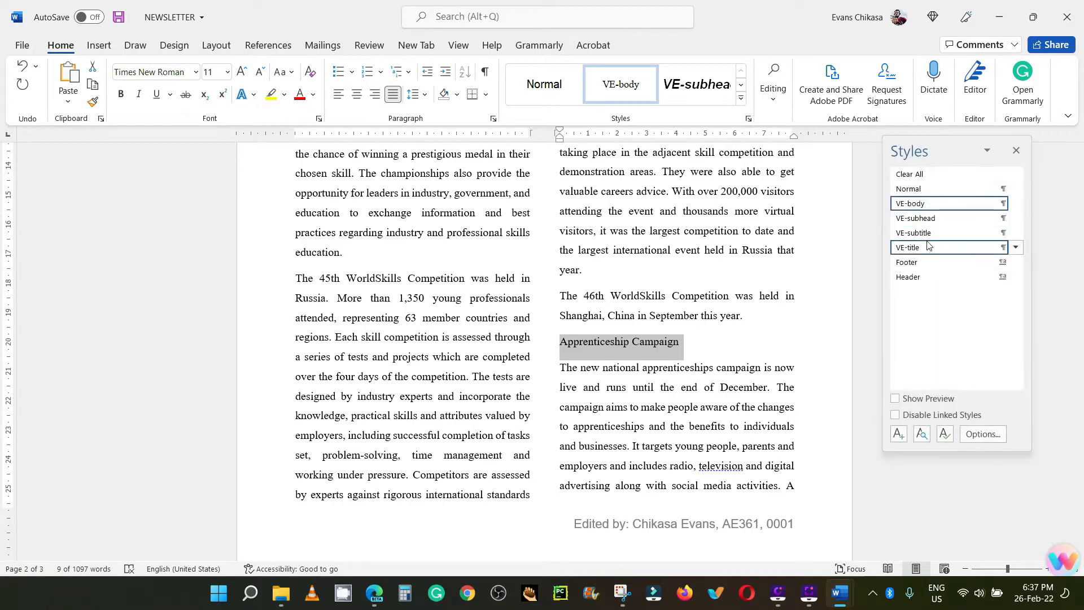
pyautogui.click(930, 224)
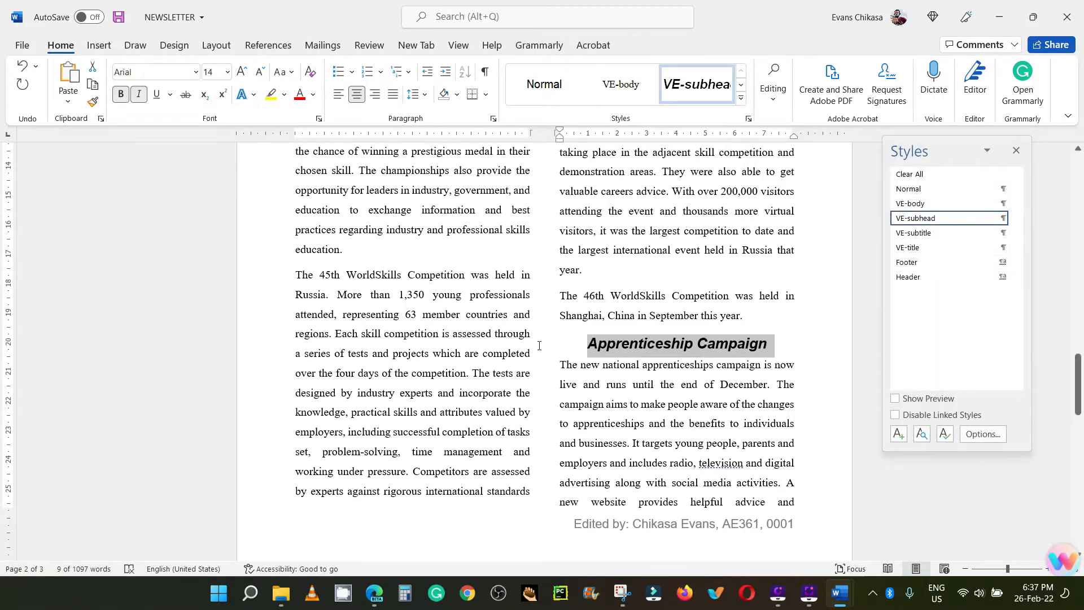
pyautogui.scroll(1, 335, 565)
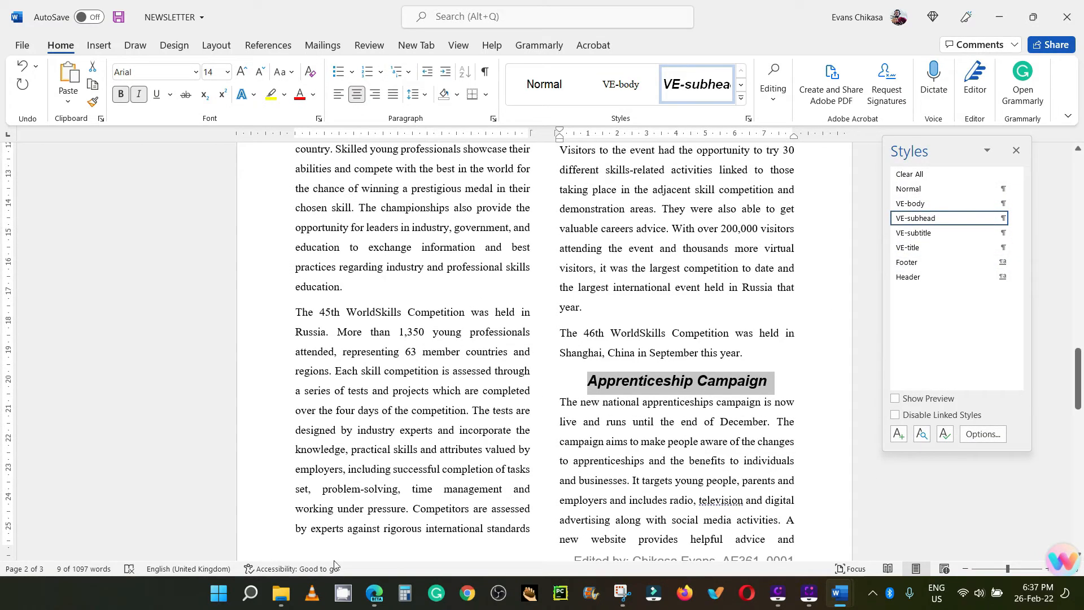
# Step: Switch to the exam paper PDF in the browser, enlarge it and read task 11 about the pie chart
pyautogui.click(375, 593)
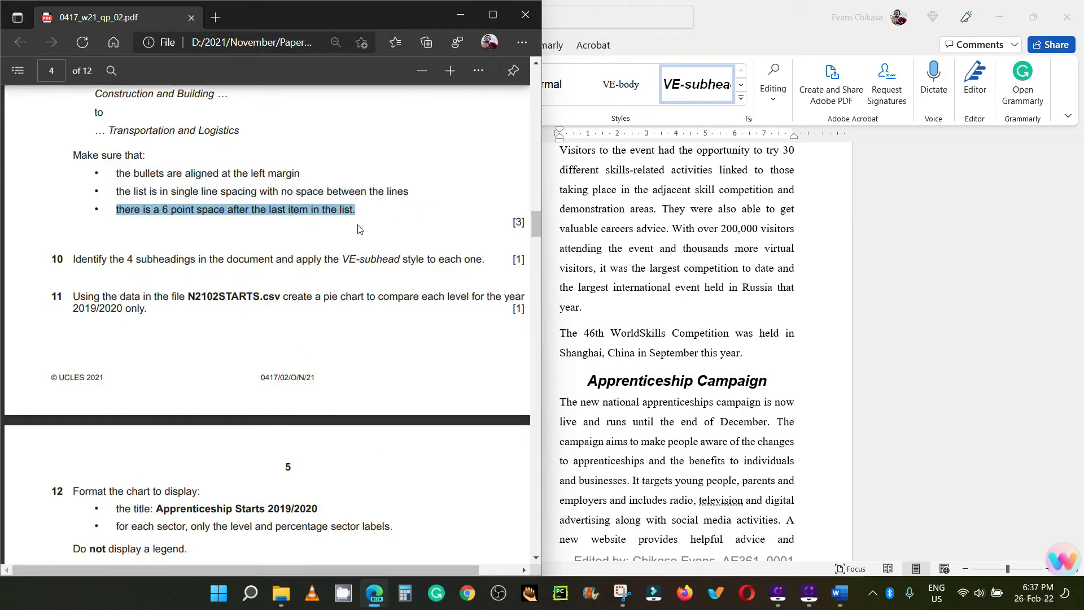
pyautogui.click(493, 15)
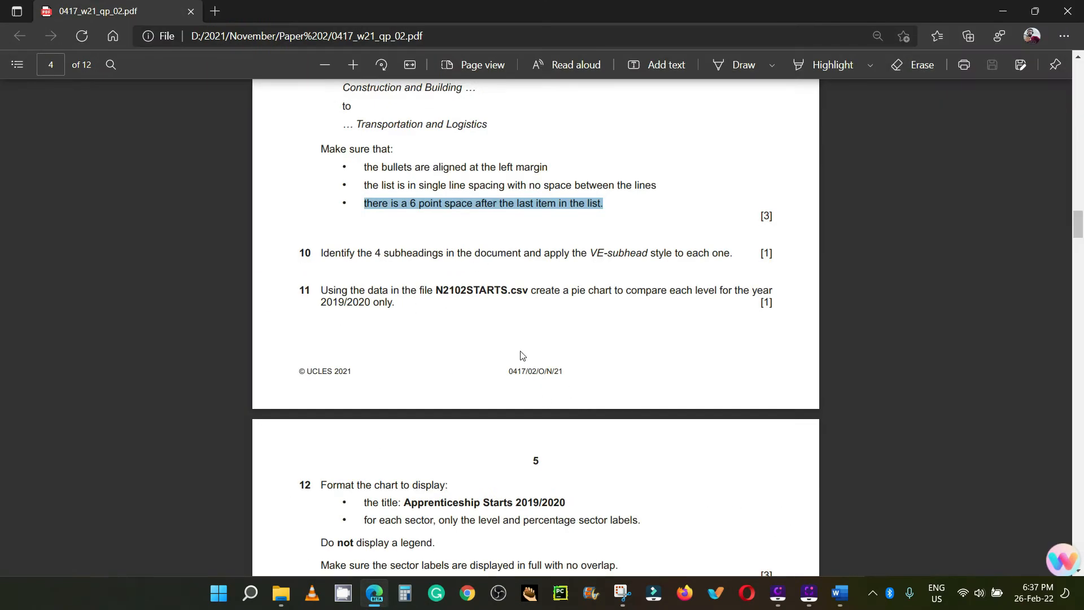
pyautogui.scroll(3, 522, 355)
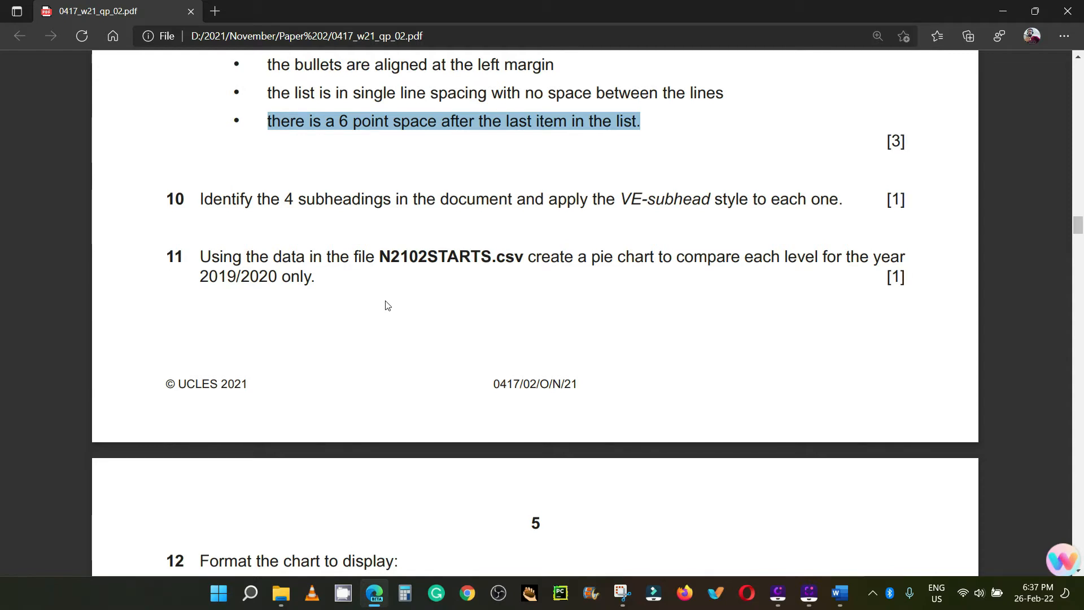
# Step: Open the N2102STARTS CSV file from the Worked Files folder in Excel
pyautogui.moveTo(284, 585)
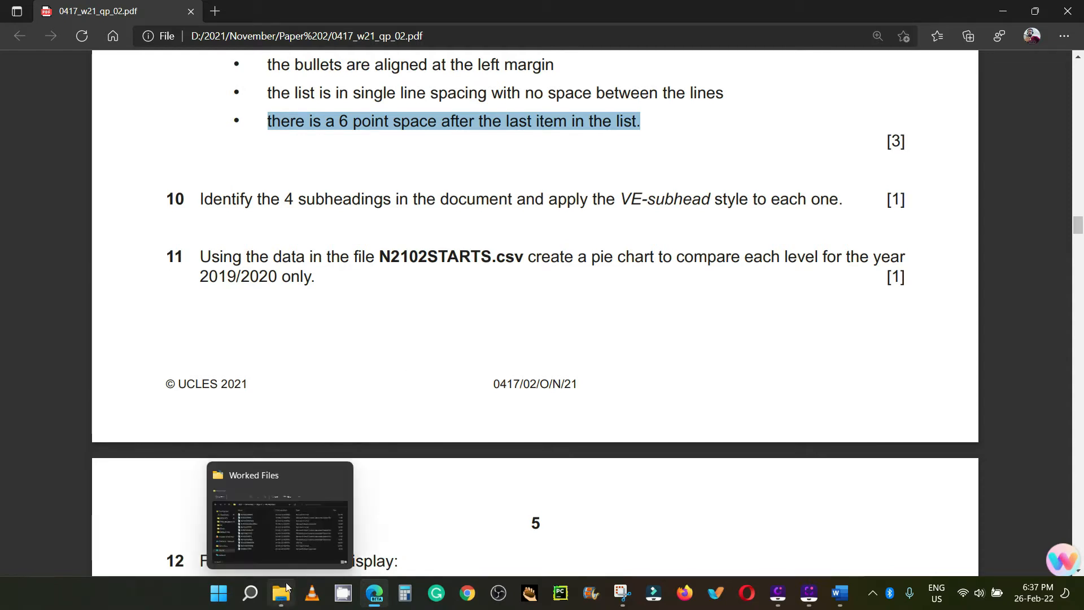
pyautogui.click(285, 533)
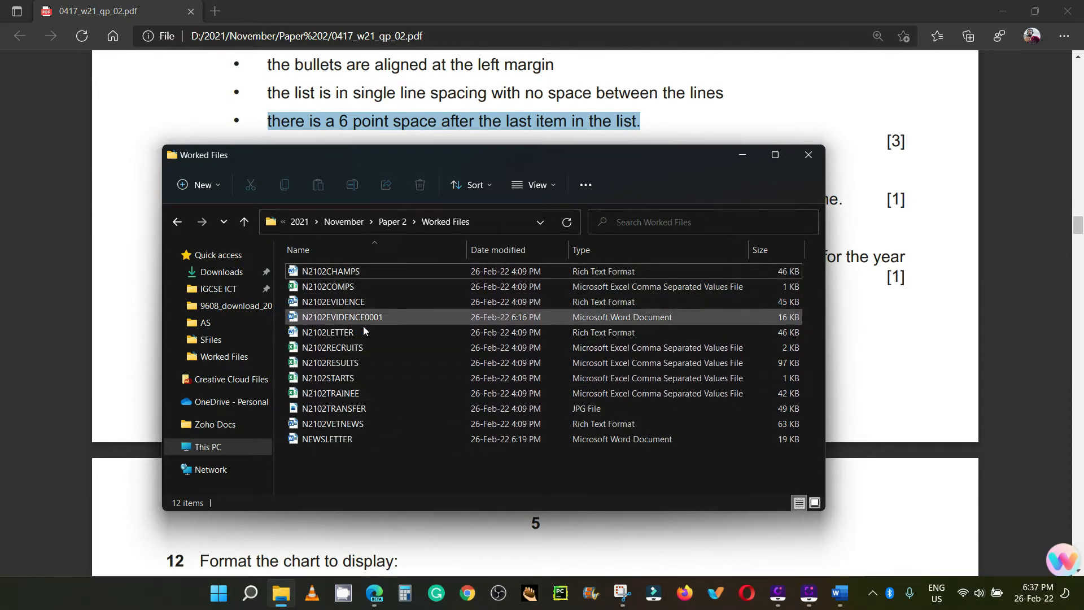
pyautogui.click(344, 379)
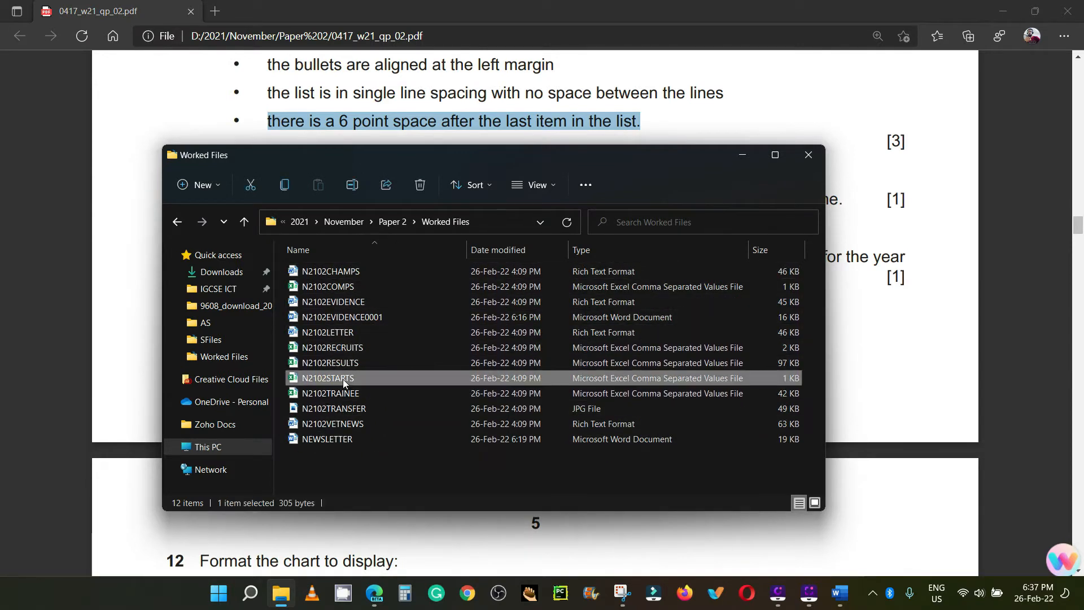
pyautogui.doubleClick(345, 380)
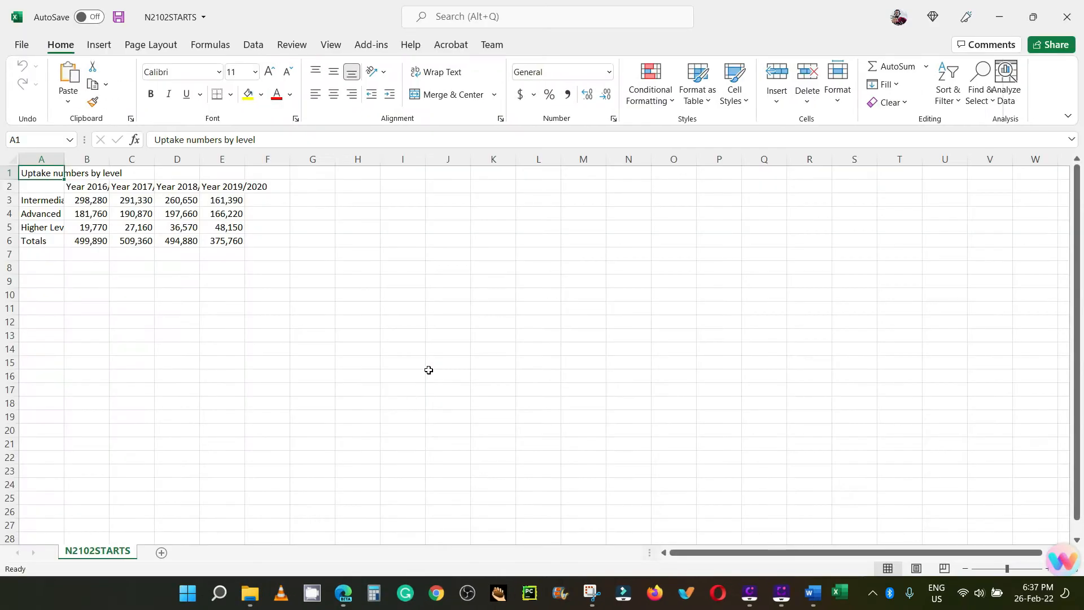
# Step: Autofit all column widths of the N2102STARTS sheet to their contents
pyautogui.click(12, 159)
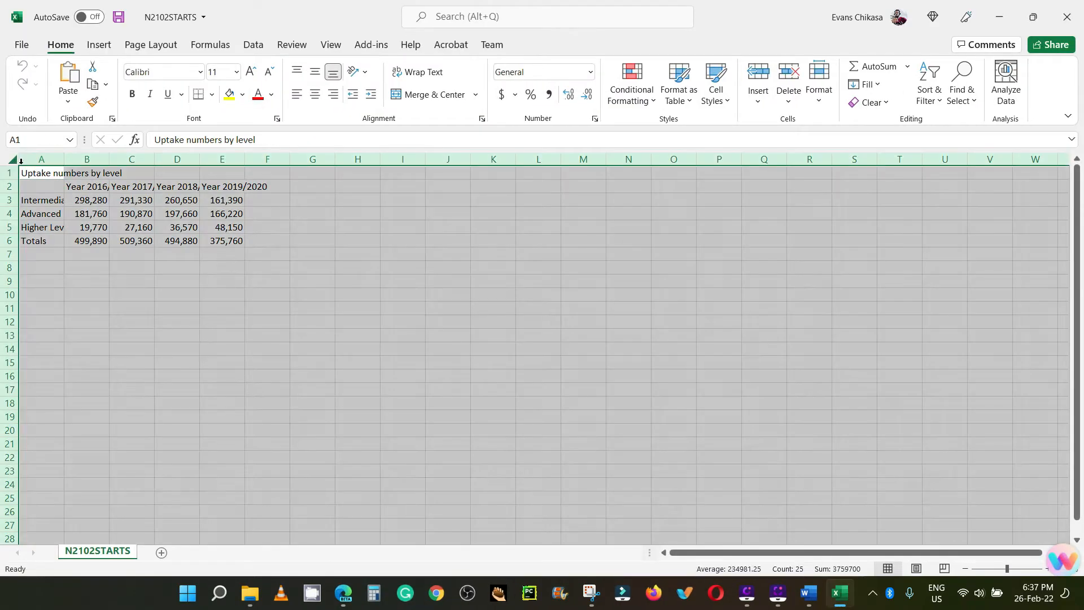
pyautogui.moveTo(65, 158); pyautogui.dragTo(66, 158)
pyautogui.doubleClick(66, 159)
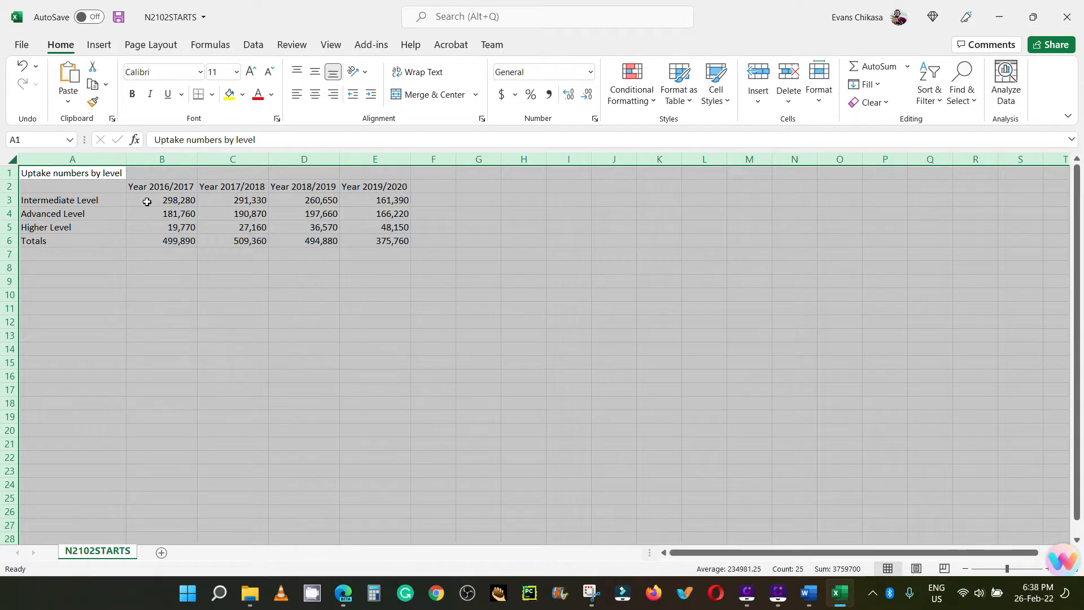
# Step: Insert a 2-D pie chart from the three level names and their Year 2019/2020 figures, leaving out the totals
pyautogui.moveTo(84, 201); pyautogui.dragTo(84, 227)
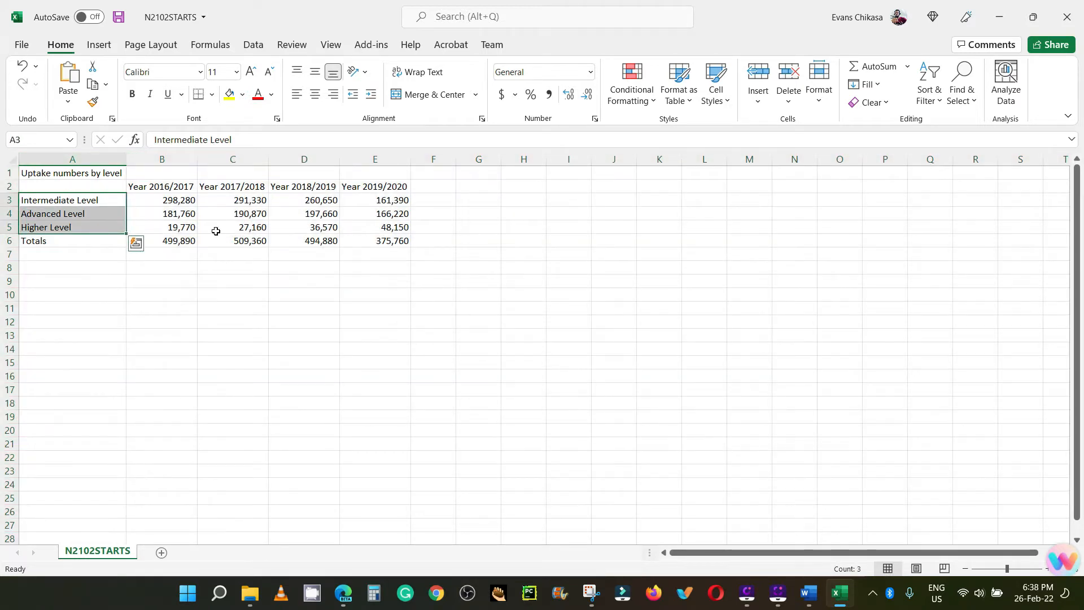
pyautogui.moveTo(364, 188); pyautogui.dragTo(391, 226)
pyautogui.moveTo(53, 199); pyautogui.dragTo(56, 226)
pyautogui.keyDown('ctrl'); pyautogui.moveTo(399, 198); pyautogui.dragTo(397, 225); pyautogui.keyUp('ctrl')
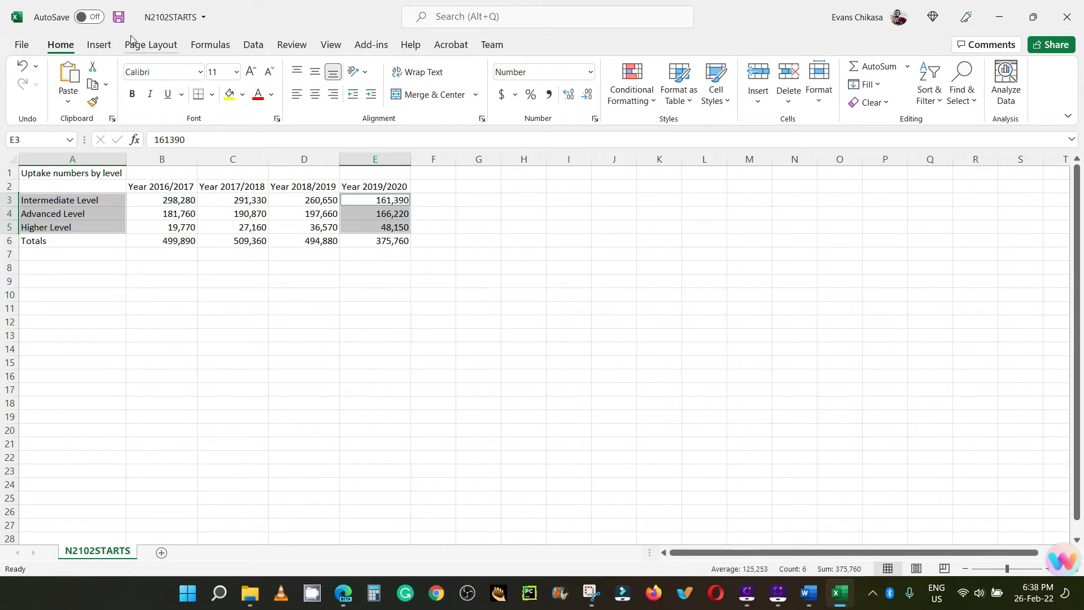
pyautogui.click(99, 45)
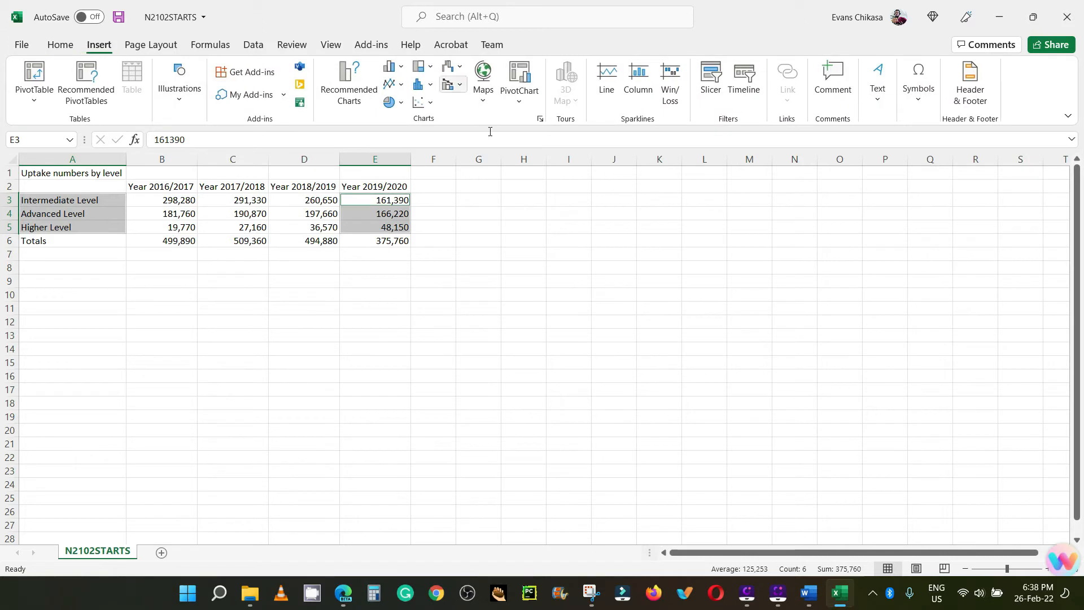
pyautogui.click(394, 105)
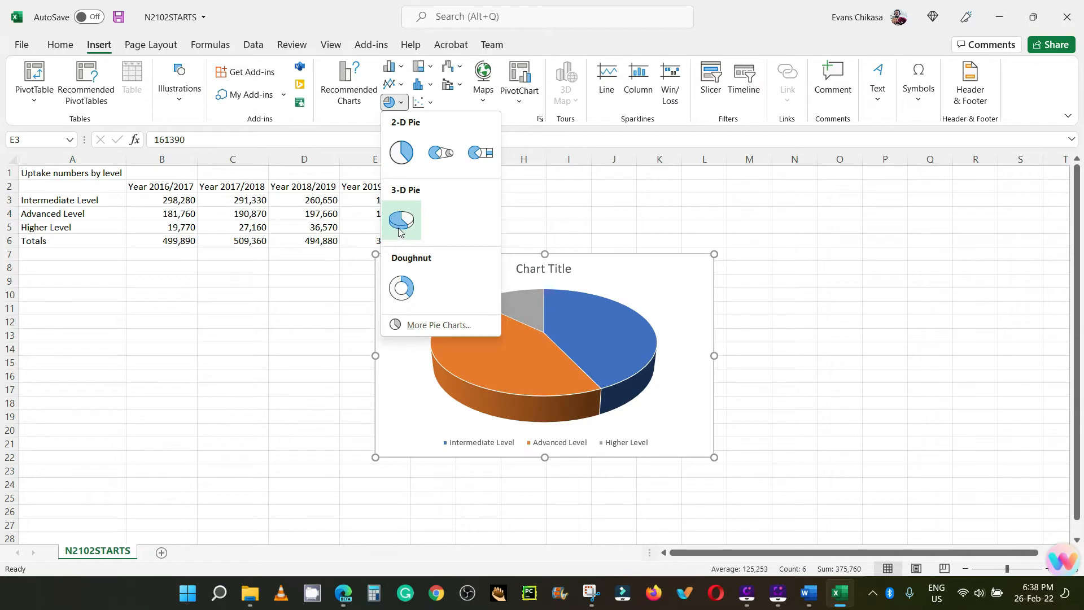
pyautogui.click(402, 157)
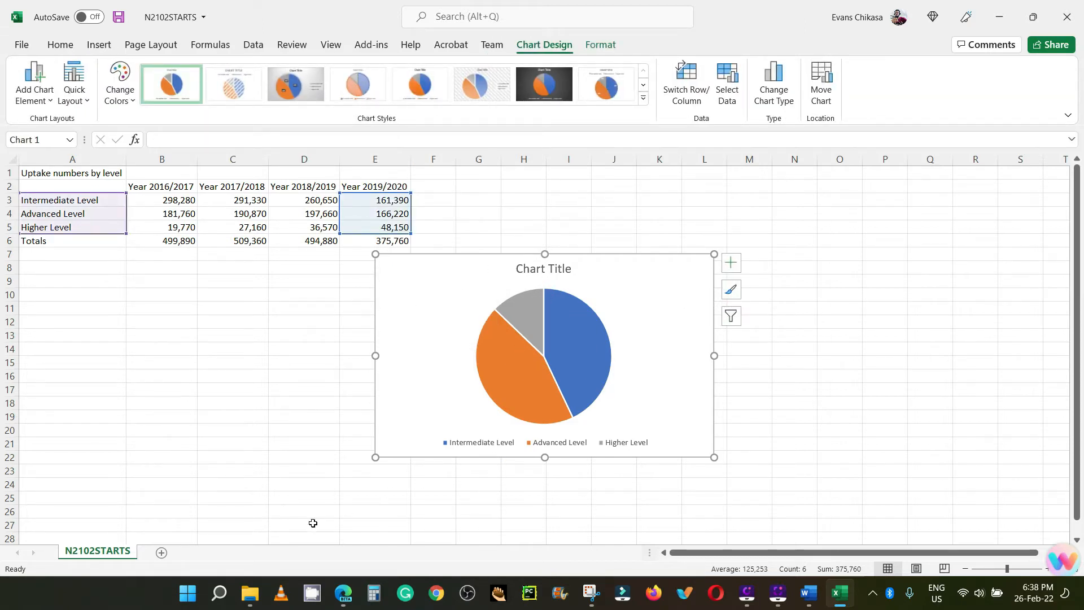
# Step: Switch to the exam paper PDF in the browser and copy the chart title "Apprenticeship Starts 2019/2020" from task 12
pyautogui.moveTo(343, 592)
pyautogui.click(326, 552)
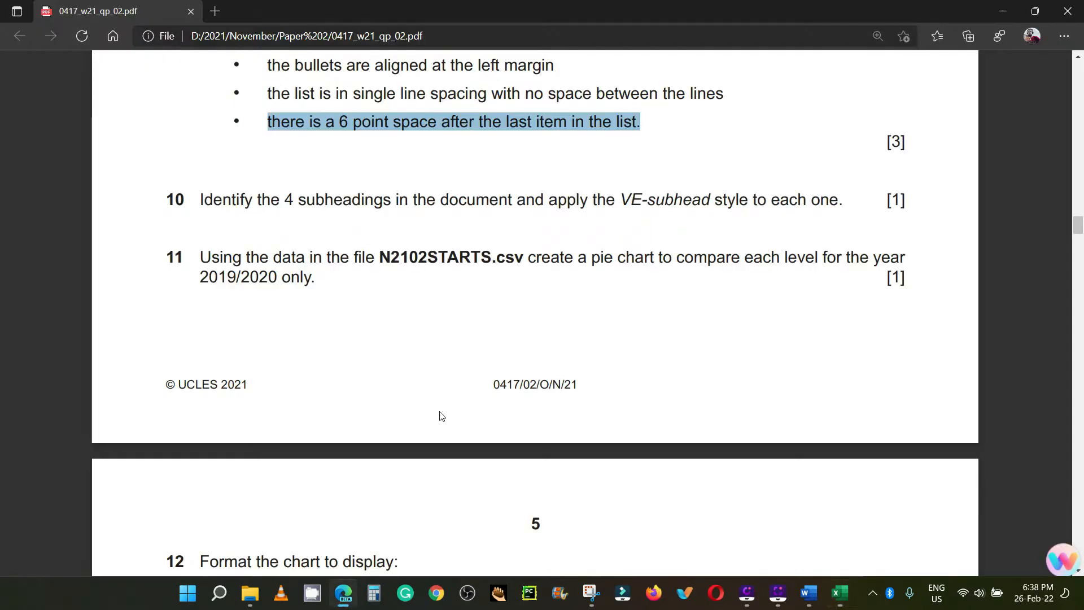
pyautogui.scroll(-3, 389, 319)
pyautogui.scroll(-3, 338, 271)
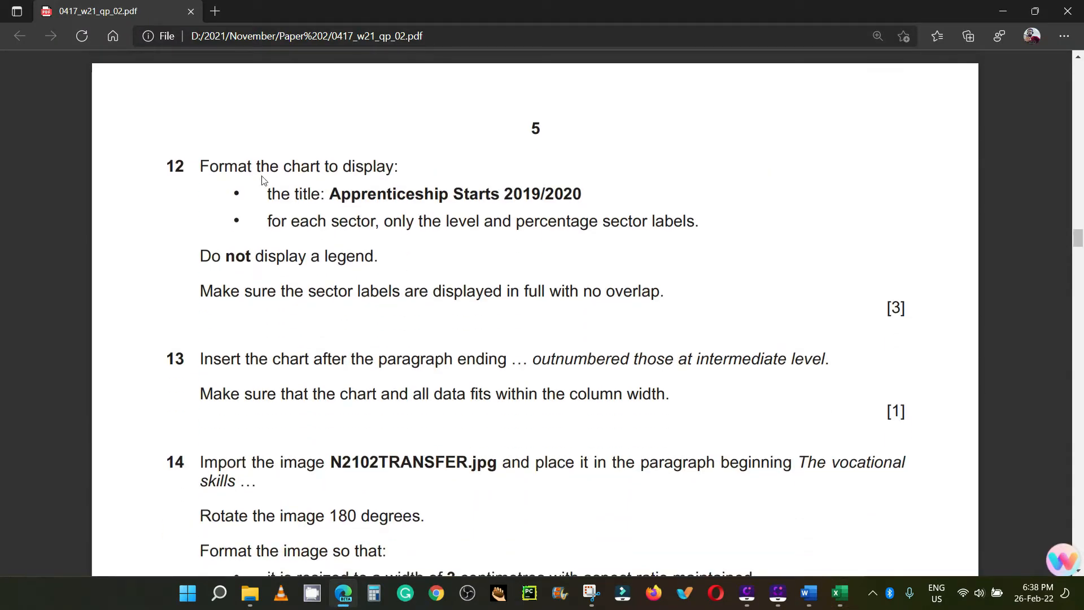
pyautogui.scroll(1, 330, 241)
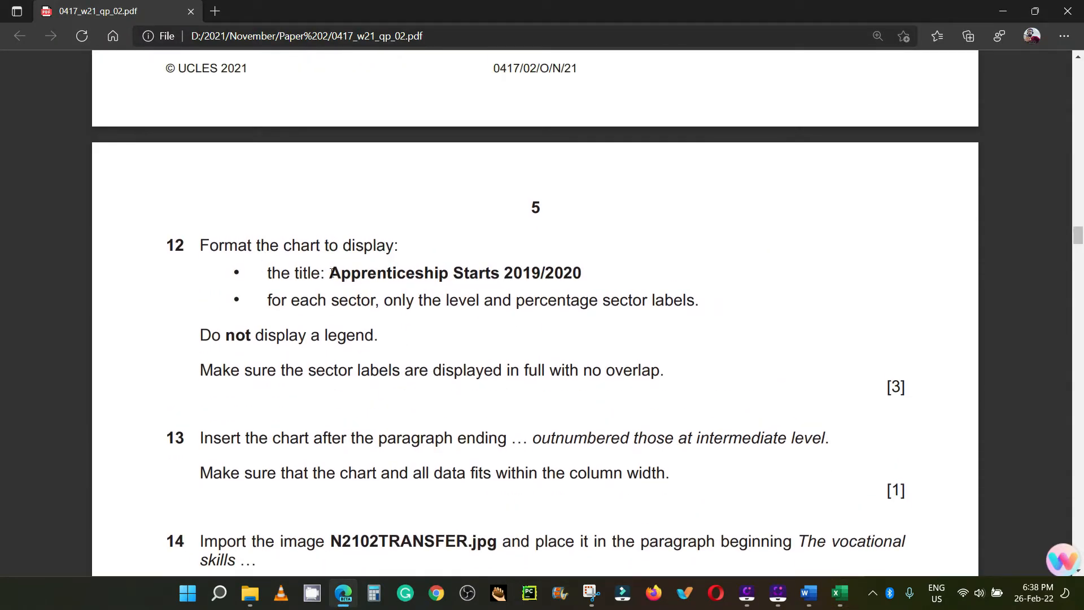
pyautogui.moveTo(333, 269); pyautogui.dragTo(586, 274)
pyautogui.hotkey('ctrl', 'c')
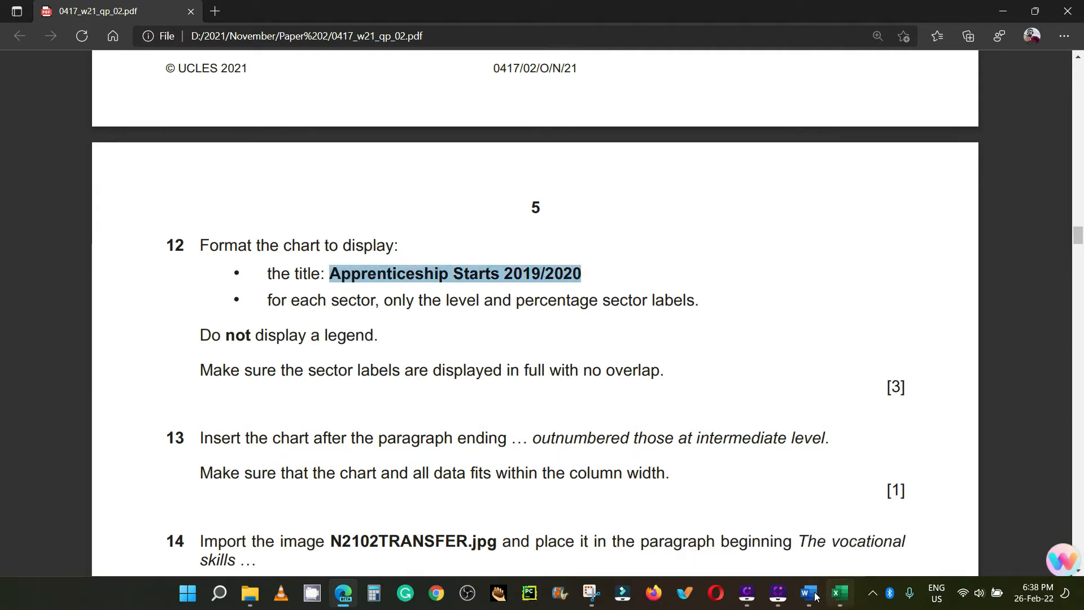
pyautogui.moveTo(807, 590)
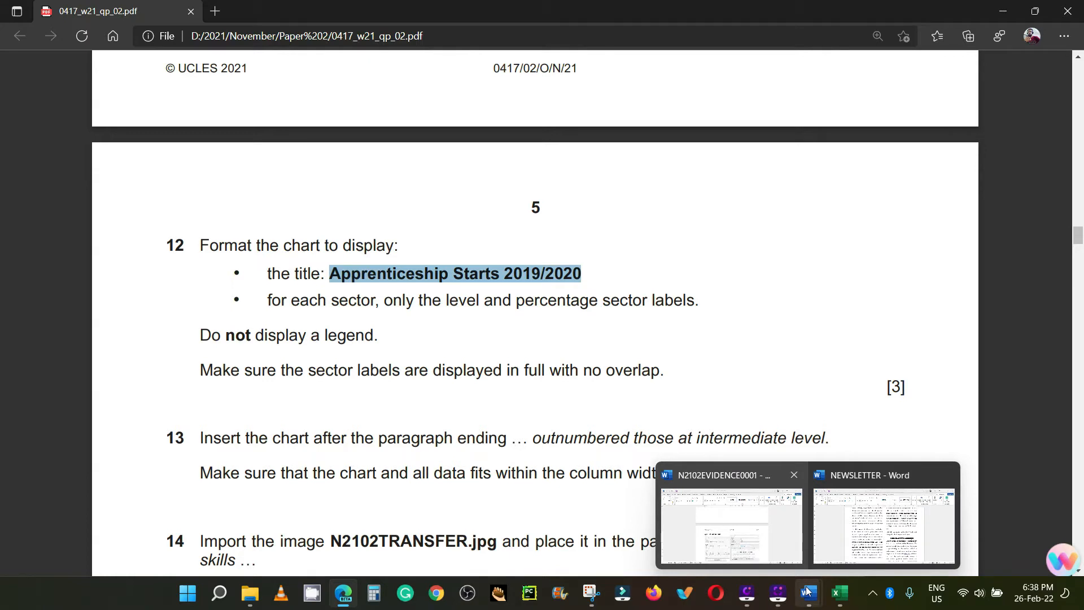
# Step: Return to the N2102STARTS workbook in Excel and replace the pie chart's title with "Apprenticeship Starts 2019/2020"
pyautogui.click(839, 593)
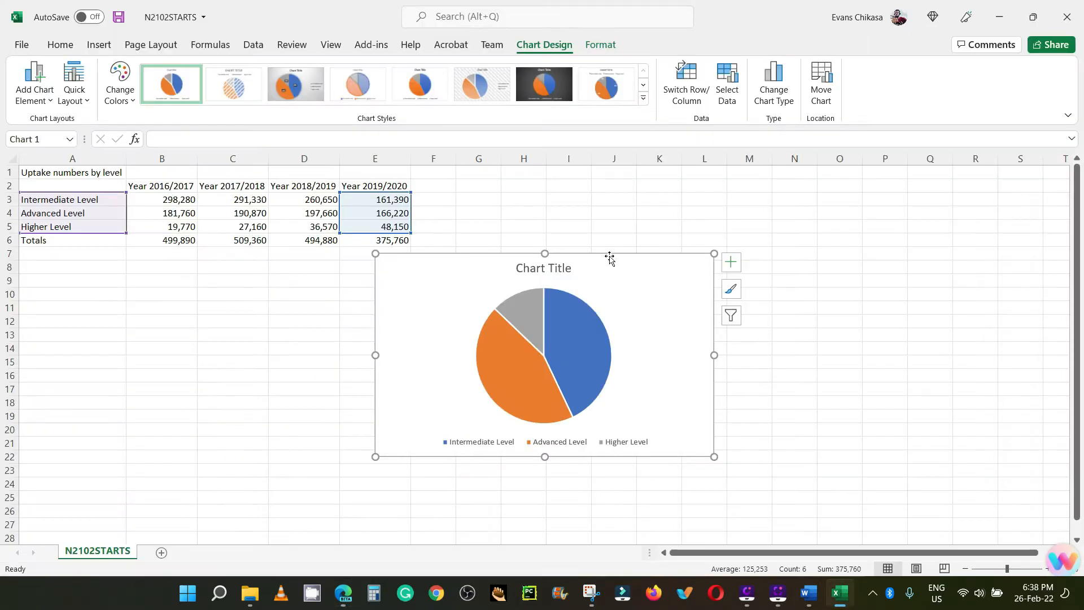
pyautogui.click(546, 269)
pyautogui.doubleClick(546, 270)
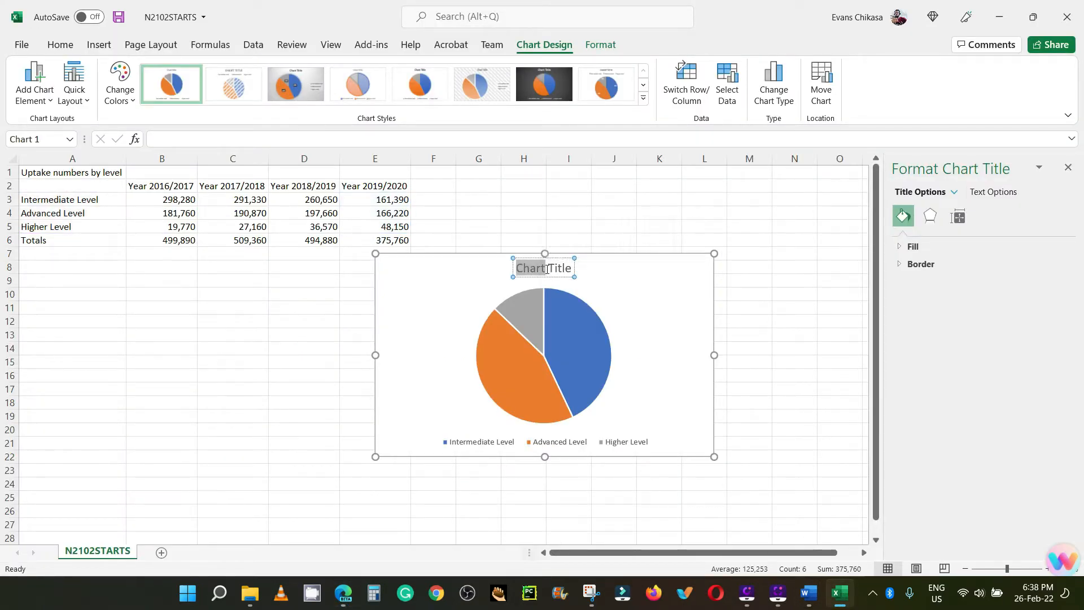
pyautogui.tripleClick(546, 269)
pyautogui.hotkey('ctrl', 'v')
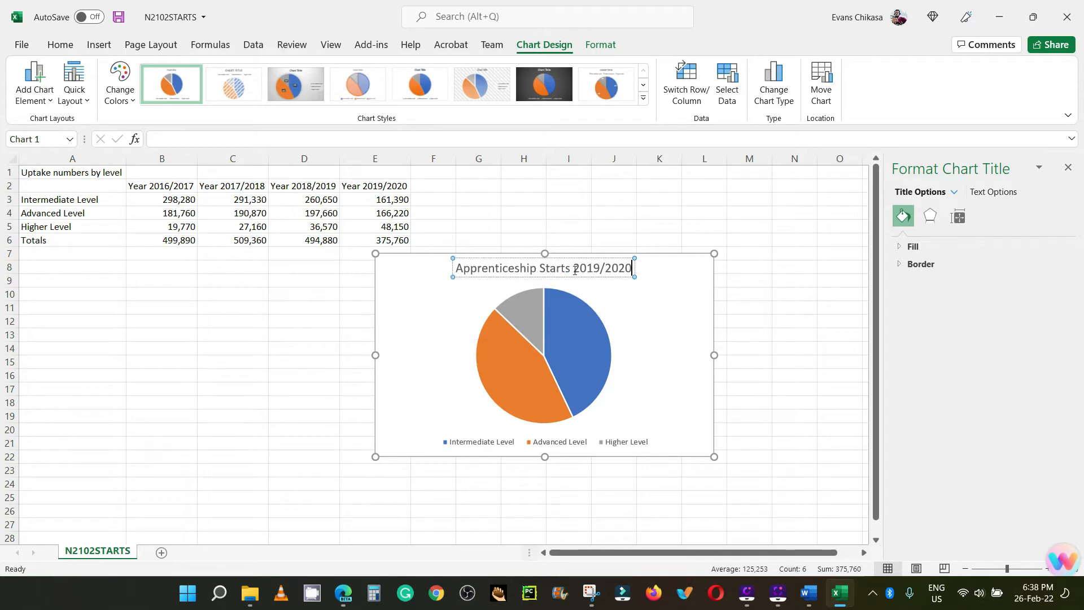
pyautogui.press('Escape')
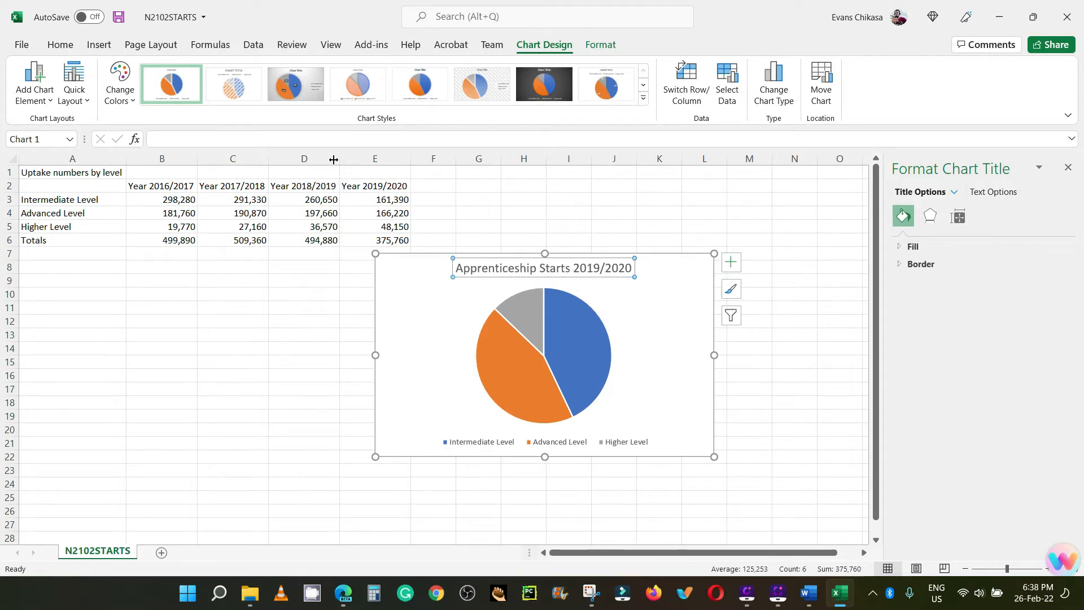
# Step: Format the pie chart's title as black, bold text
pyautogui.click(60, 44)
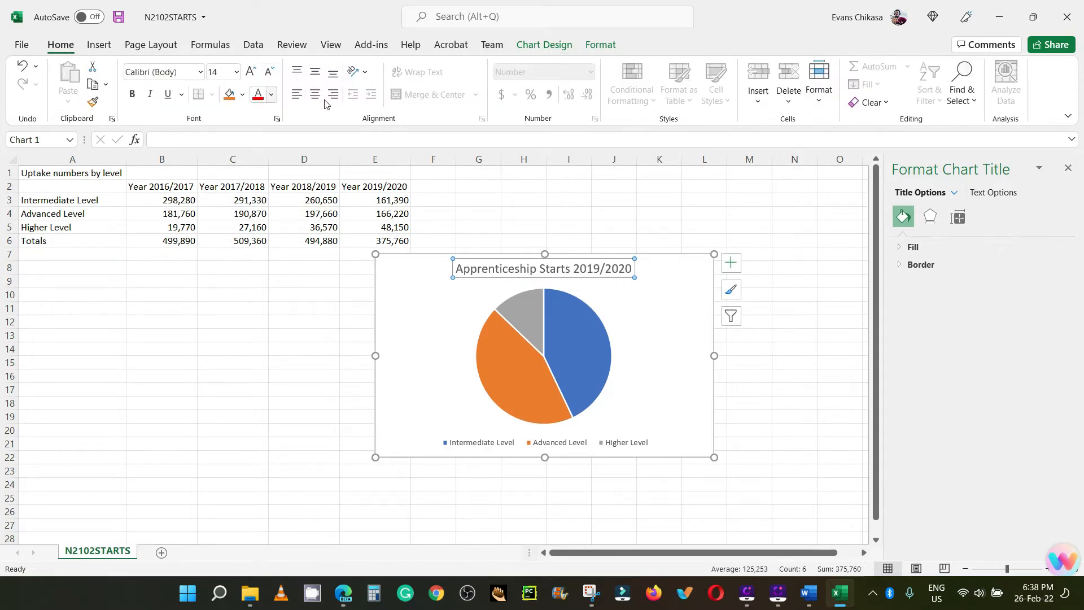
pyautogui.click(272, 94)
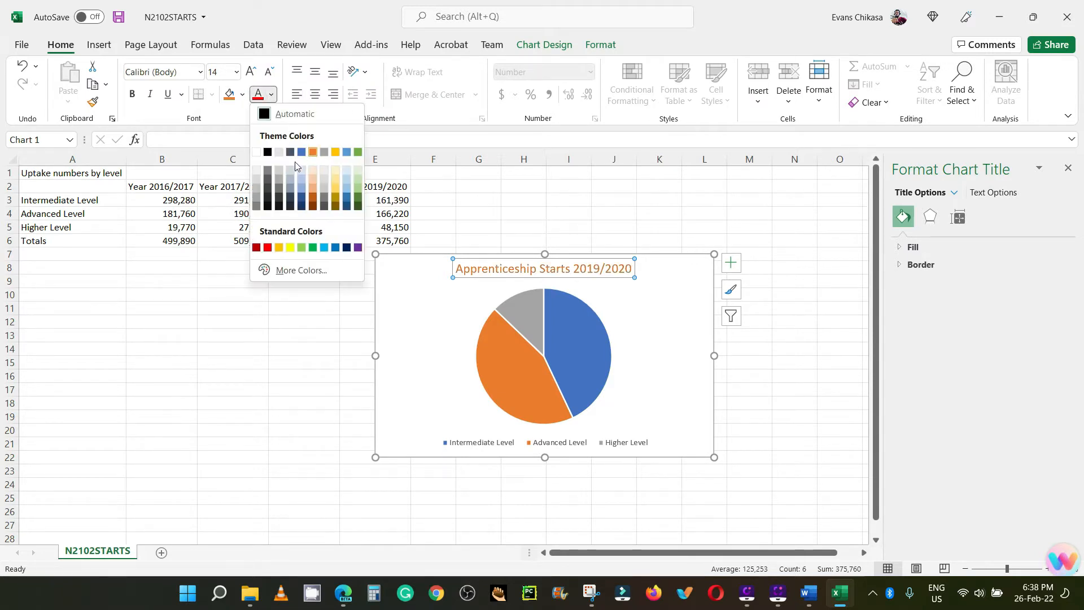
pyautogui.click(268, 152)
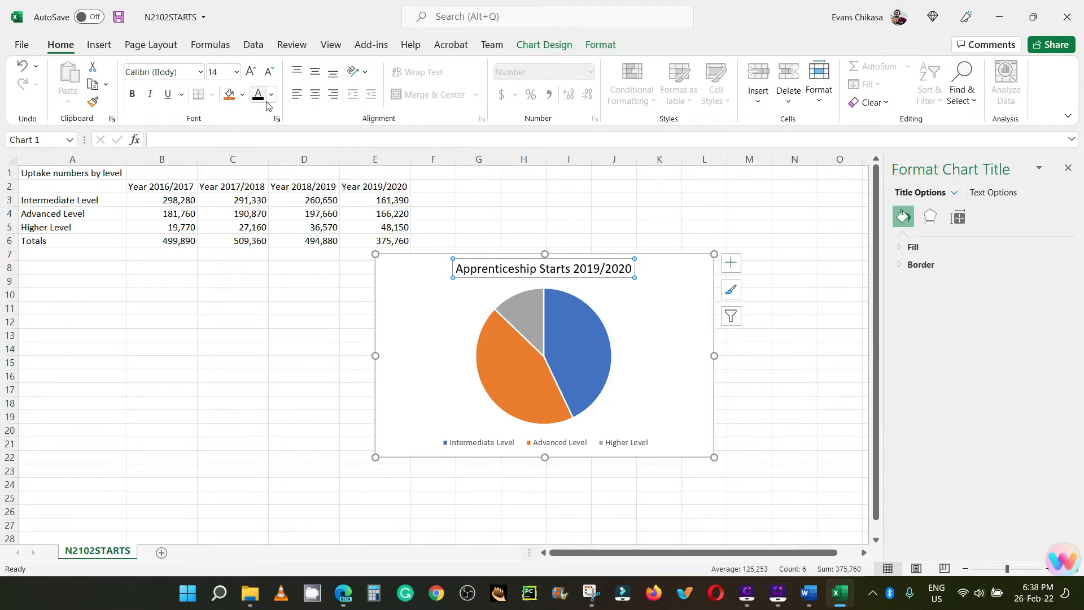
pyautogui.click(132, 95)
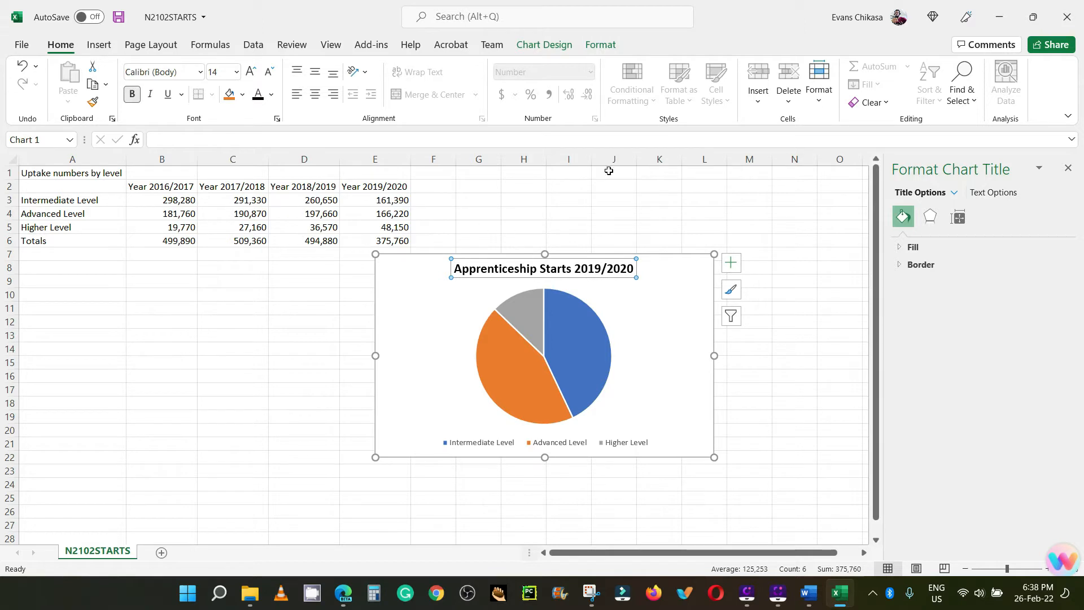
# Step: Switch to the exam paper PDF in the browser and read task 12's requirement for the sector labels
pyautogui.click(343, 592)
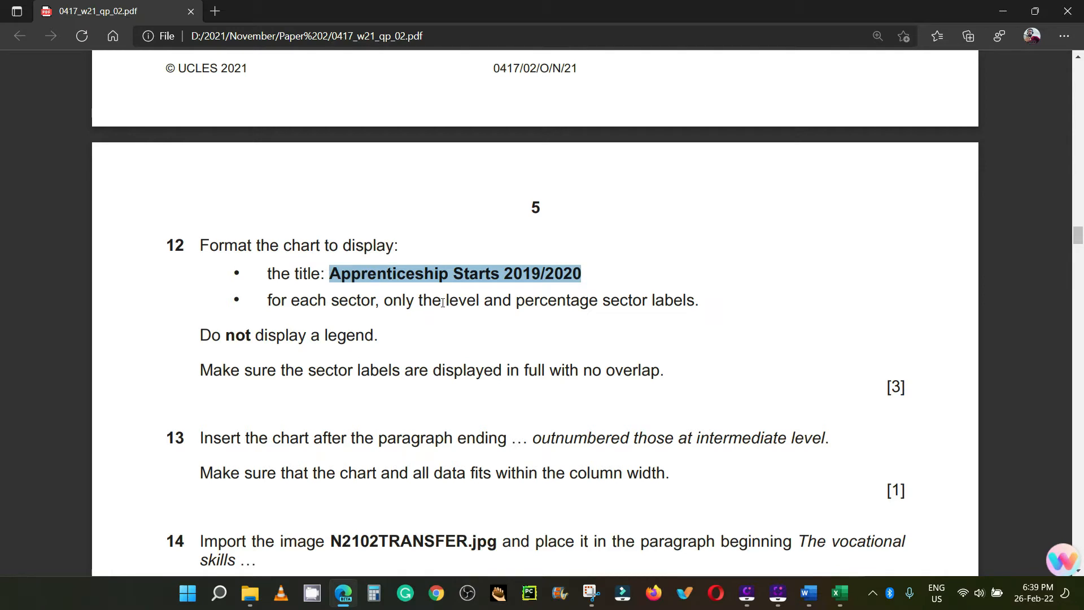
pyautogui.doubleClick(472, 301)
pyautogui.click(473, 300)
pyautogui.tripleClick(473, 301)
pyautogui.click(472, 300)
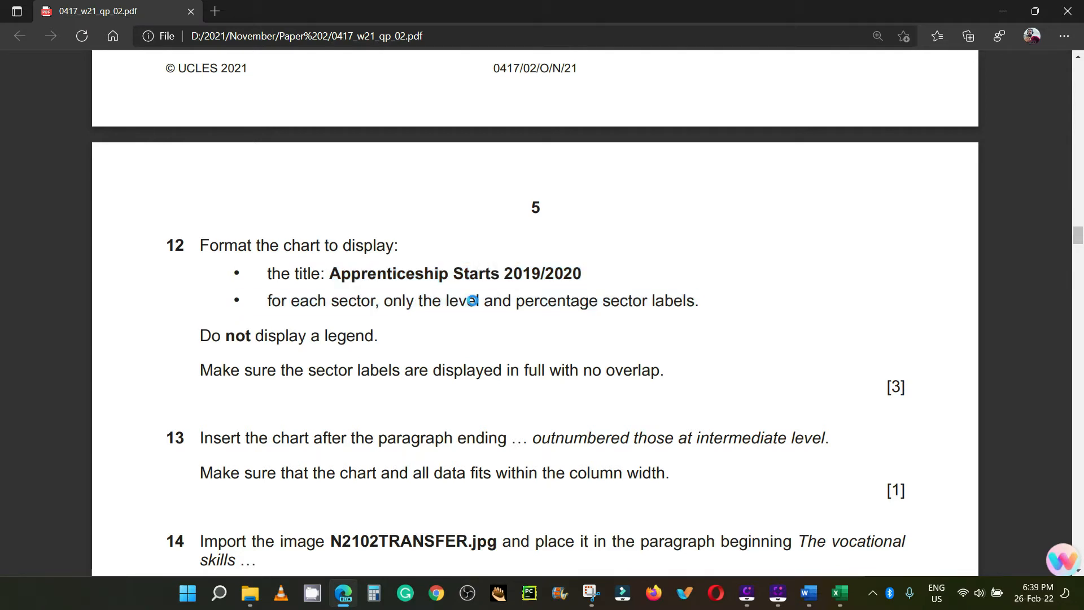
pyautogui.moveTo(525, 305); pyautogui.dragTo(558, 305)
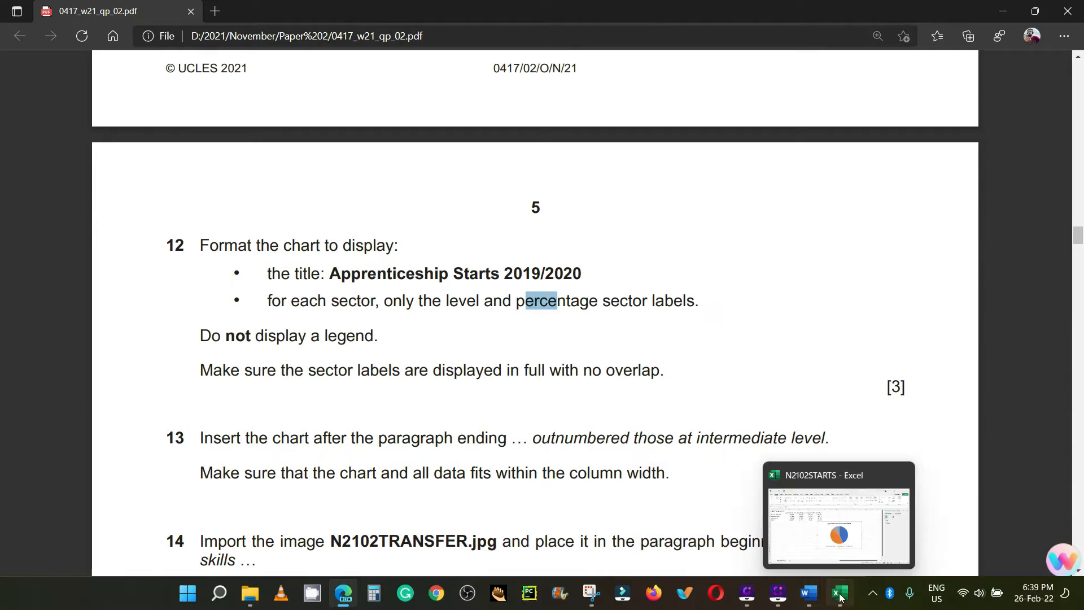
# Step: Return to the N2102STARTS workbook in Excel and add data labels to the pie chart
pyautogui.click(858, 550)
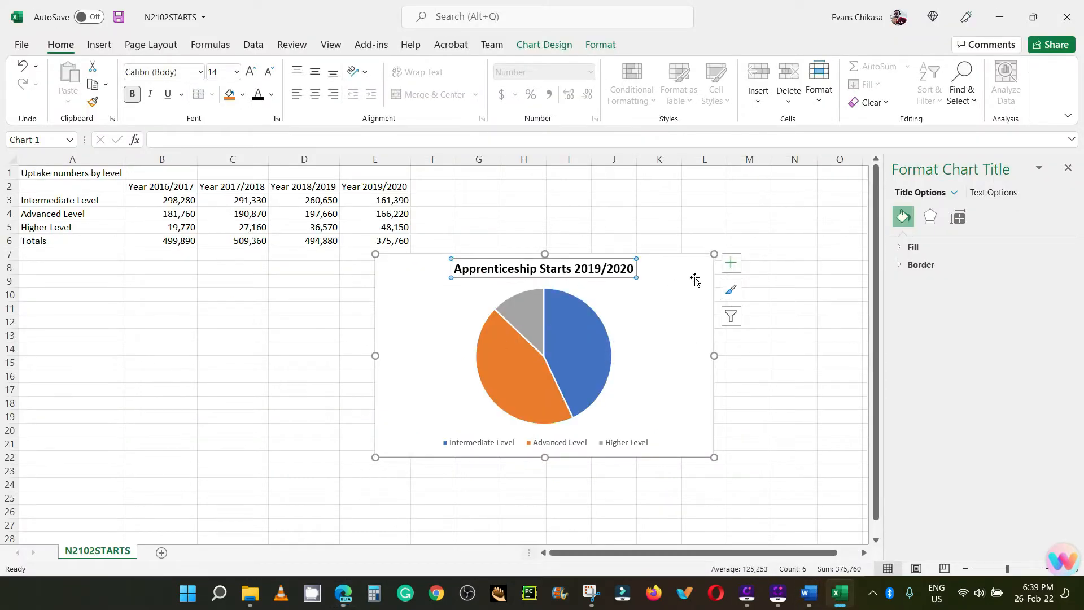
pyautogui.click(730, 270)
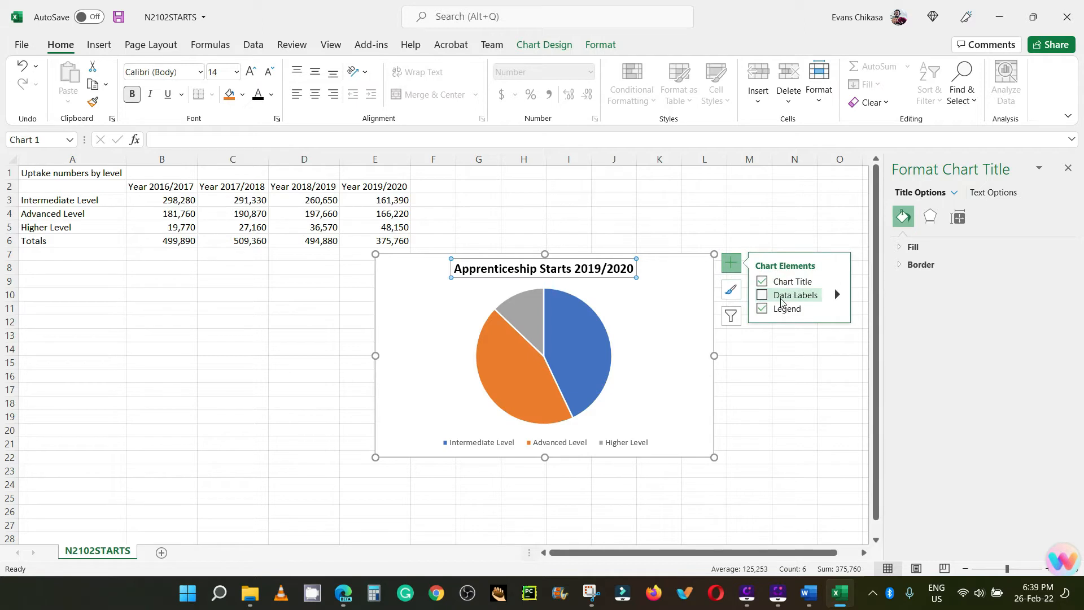
pyautogui.click(766, 297)
pyautogui.click(763, 296)
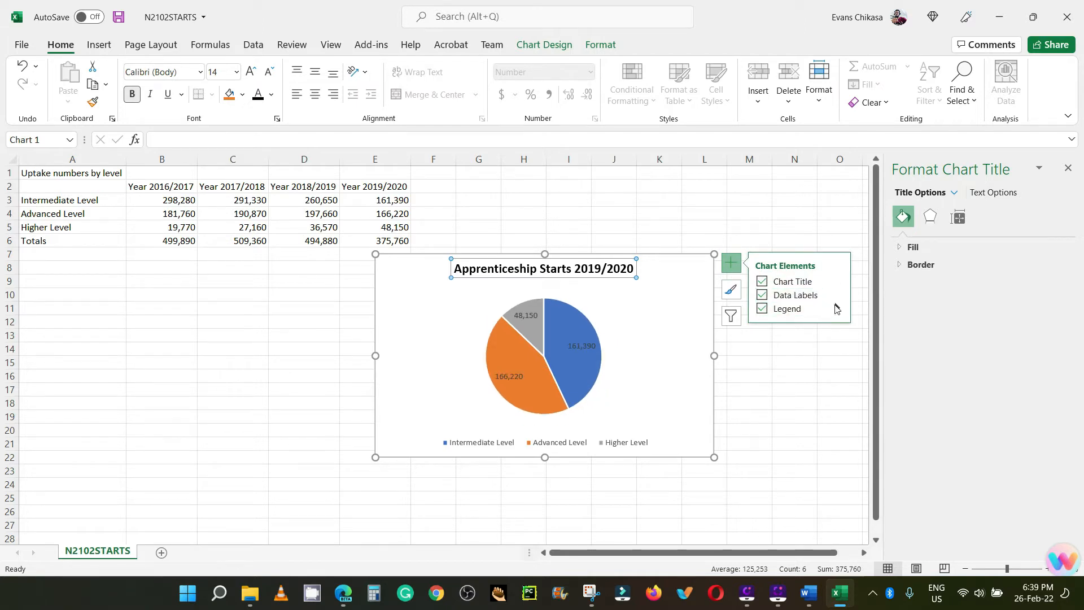
# Step: Set the pie chart's data labels to show the category name and percentage, without the value
pyautogui.click(838, 295)
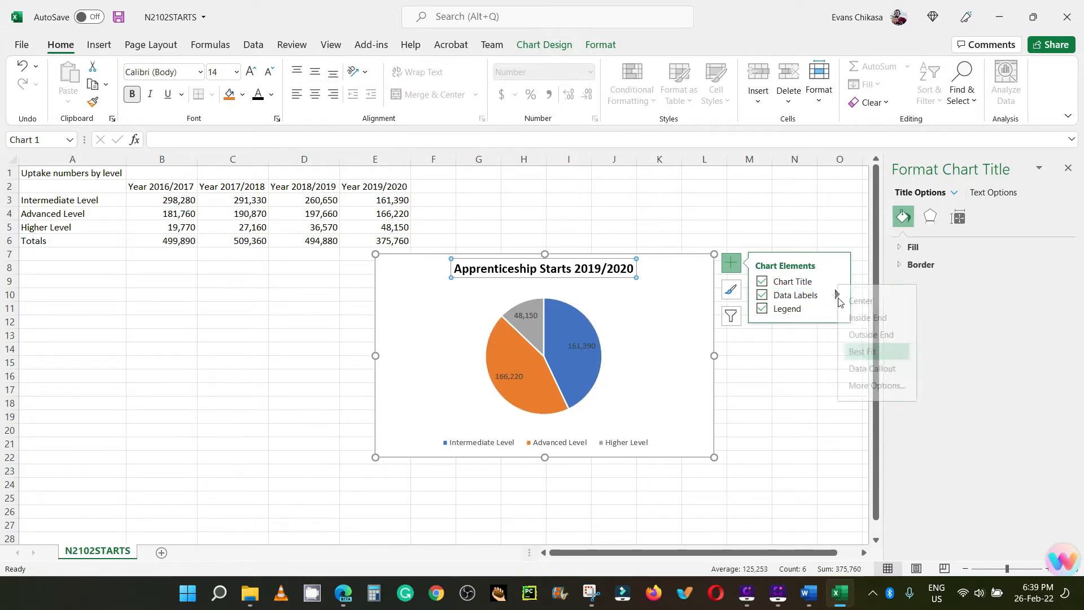
pyautogui.click(902, 387)
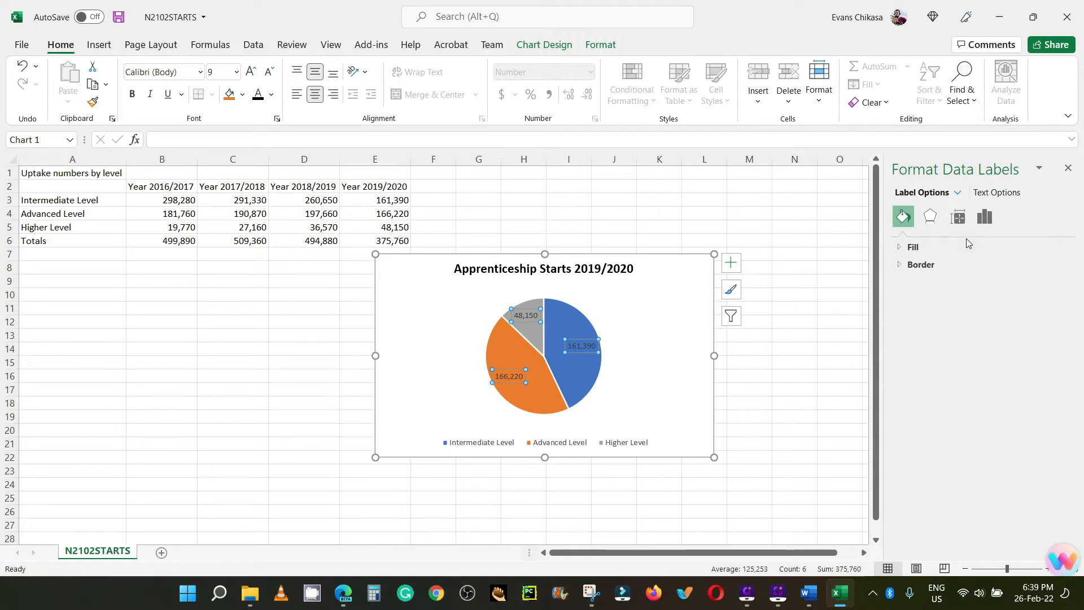
pyautogui.click(730, 262)
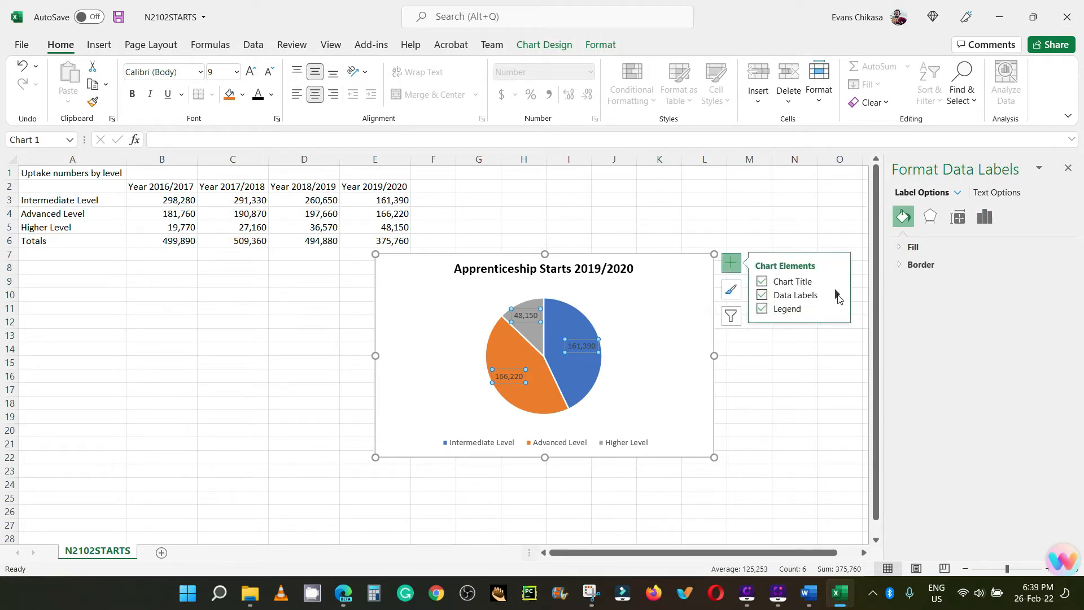
pyautogui.click(836, 295)
pyautogui.click(882, 385)
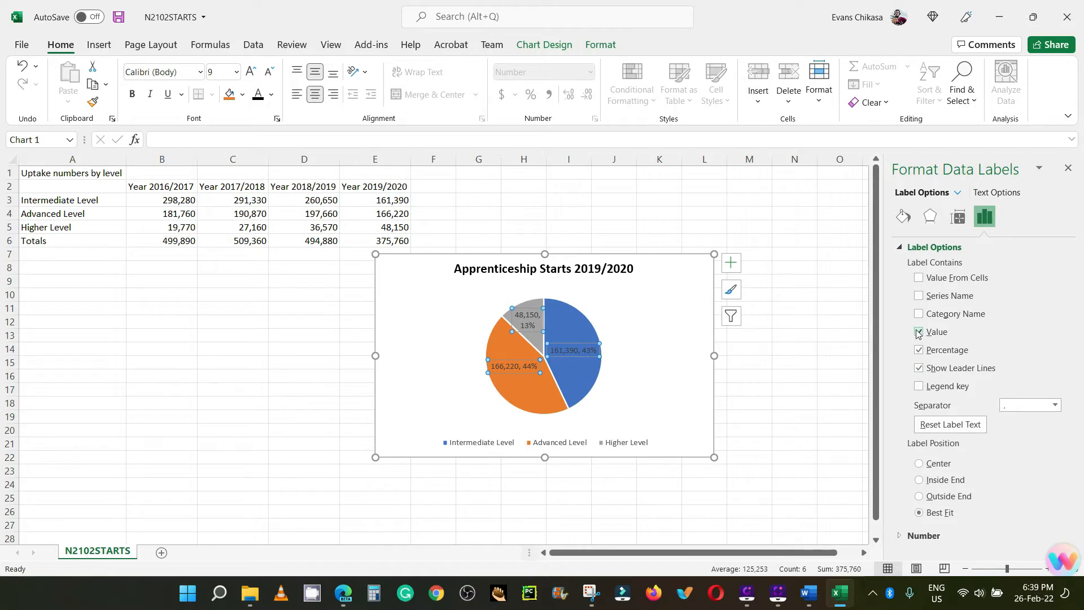
pyautogui.click(919, 332)
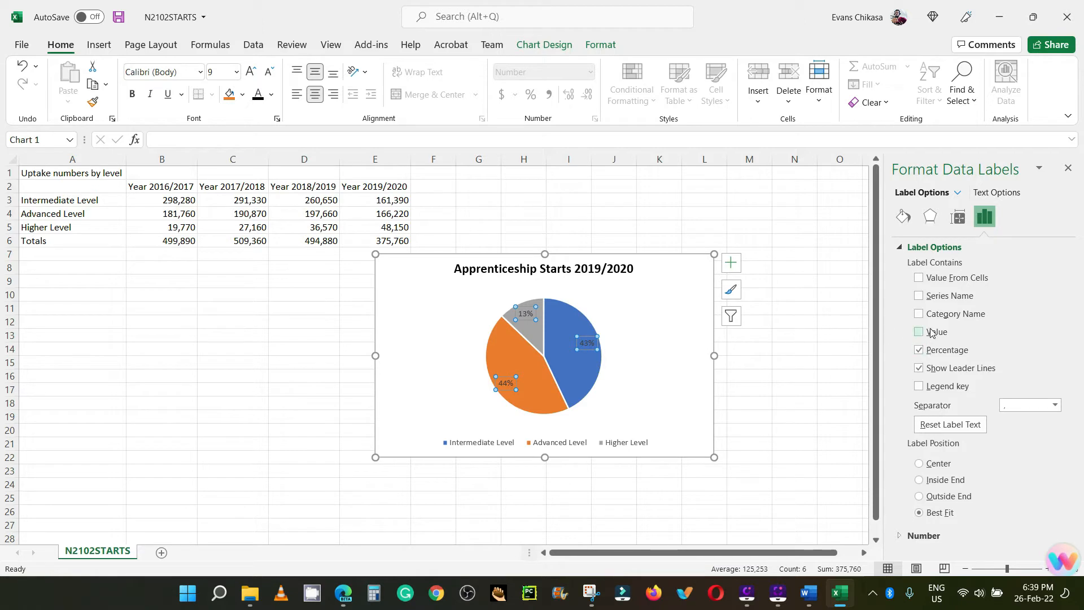
pyautogui.click(919, 315)
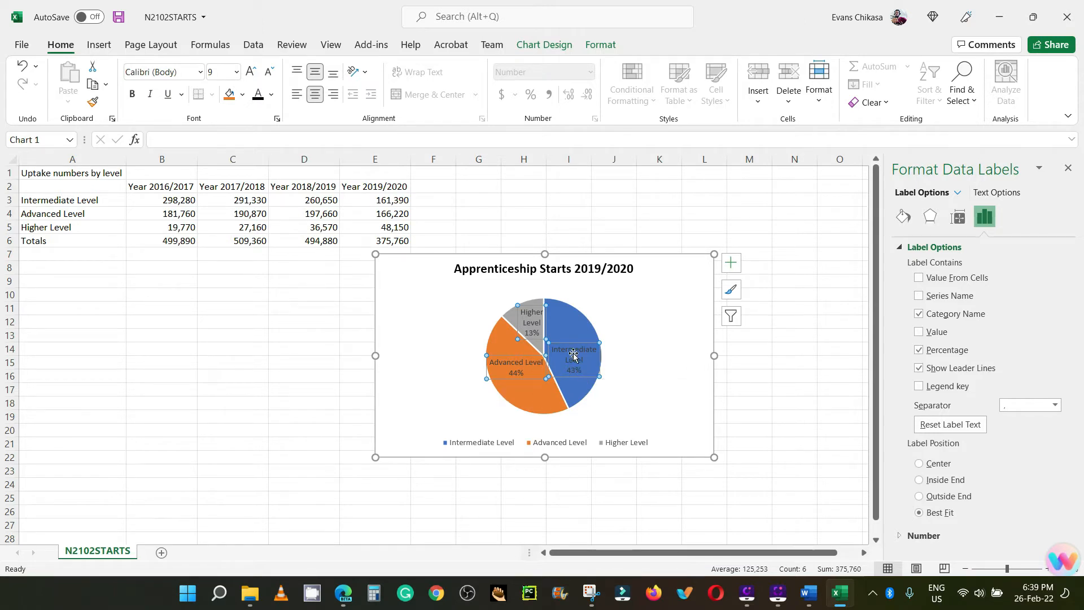
# Step: Position the pie chart's data labels at Outside End
pyautogui.click(731, 262)
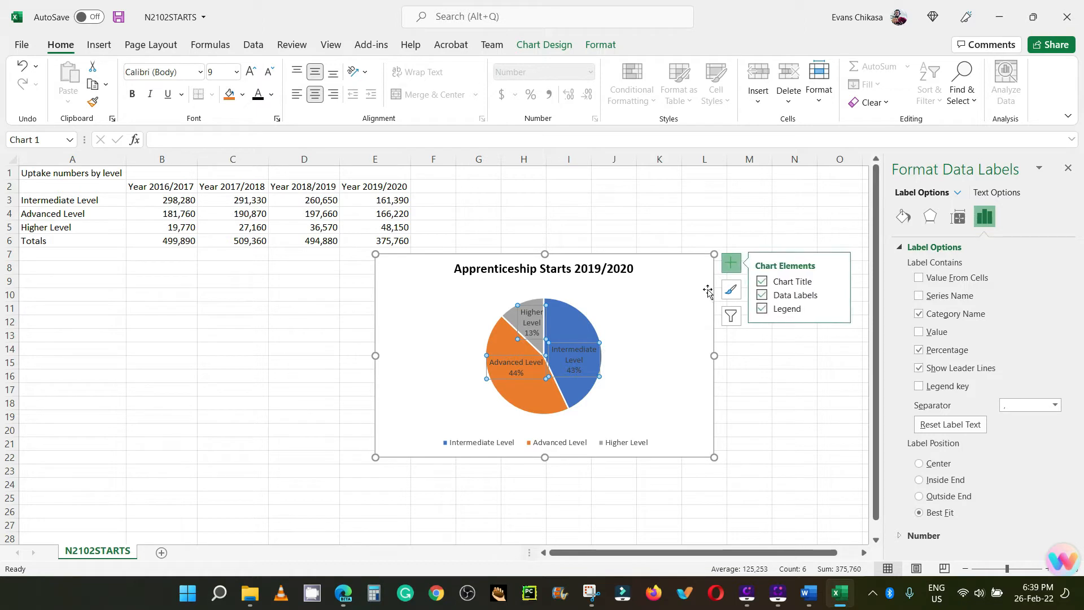
pyautogui.click(836, 294)
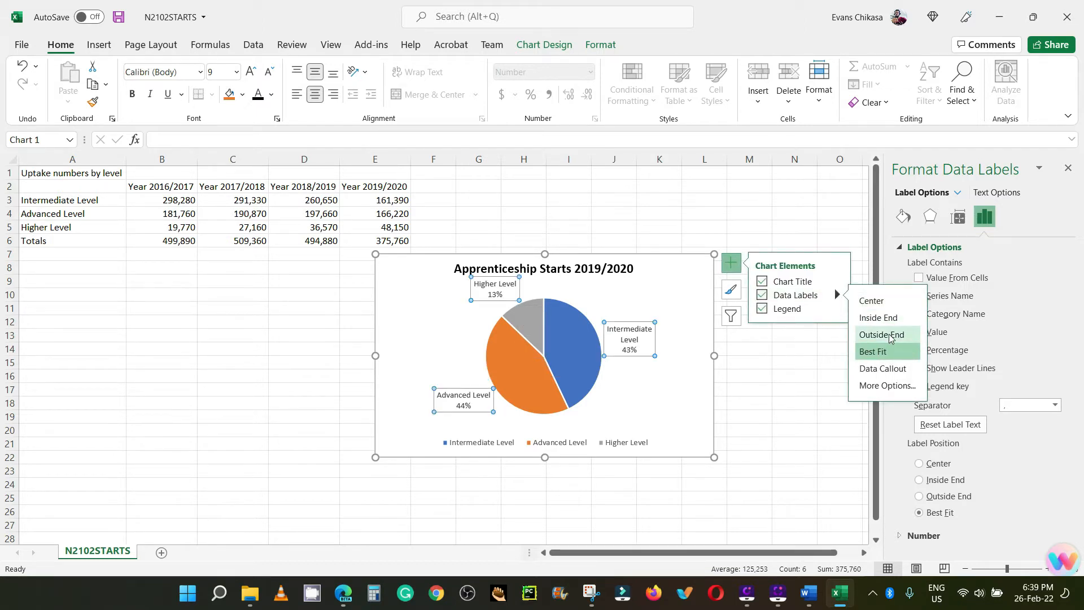
pyautogui.click(890, 337)
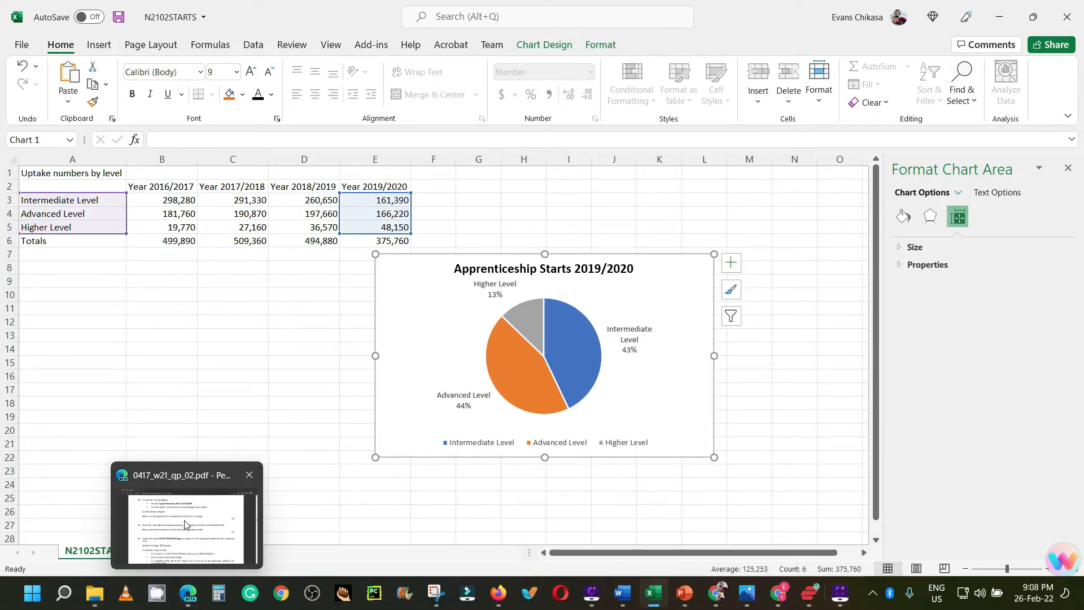
# Step: Check task 12's legend requirement in the exam paper PDF in the browser, and return to the workbook in Excel
pyautogui.click(187, 519)
pyautogui.moveTo(198, 180); pyautogui.dragTo(383, 187)
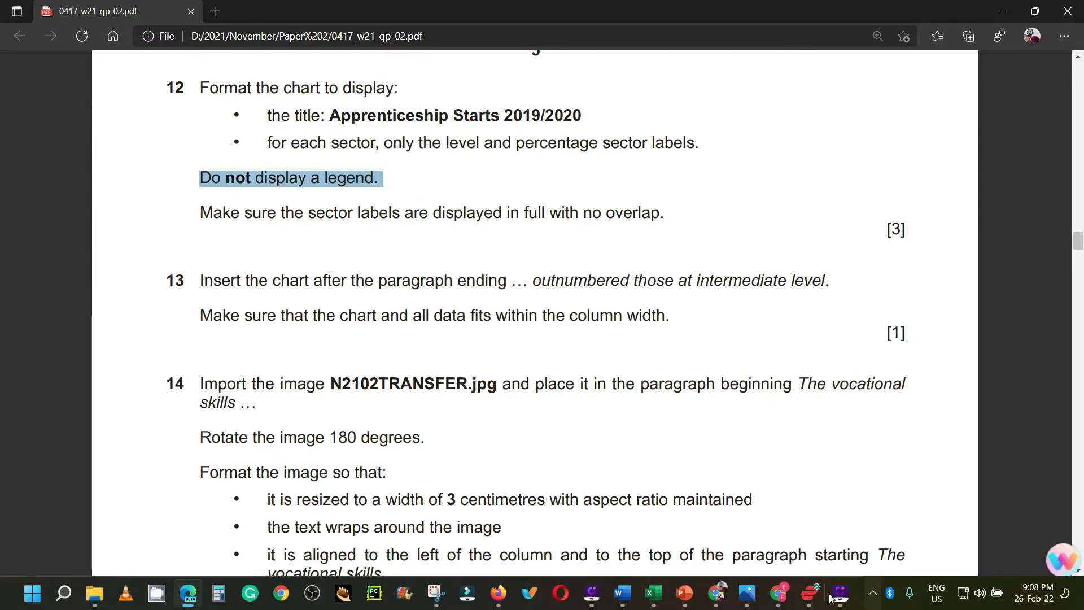
pyautogui.click(651, 529)
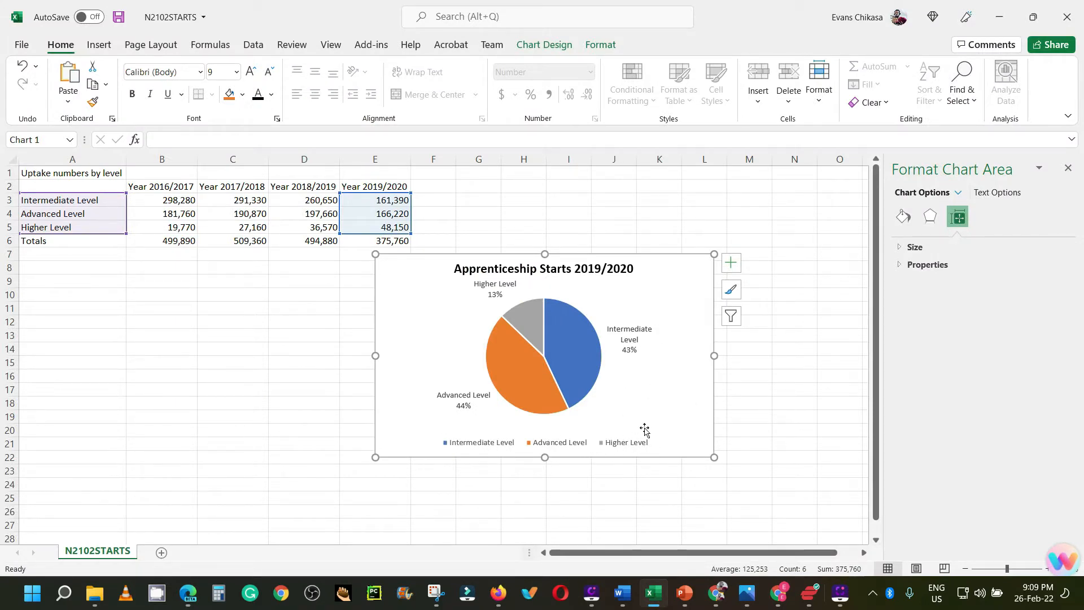
# Step: Remove the legend from the pie chart and check task 13 in the exam paper PDF in the browser
pyautogui.click(730, 262)
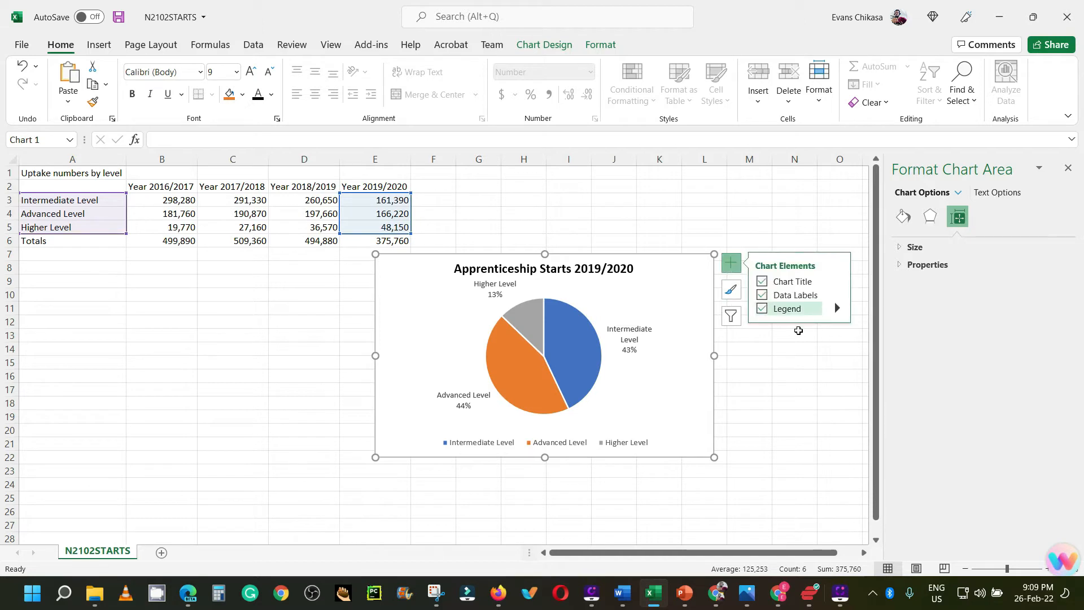
pyautogui.click(761, 309)
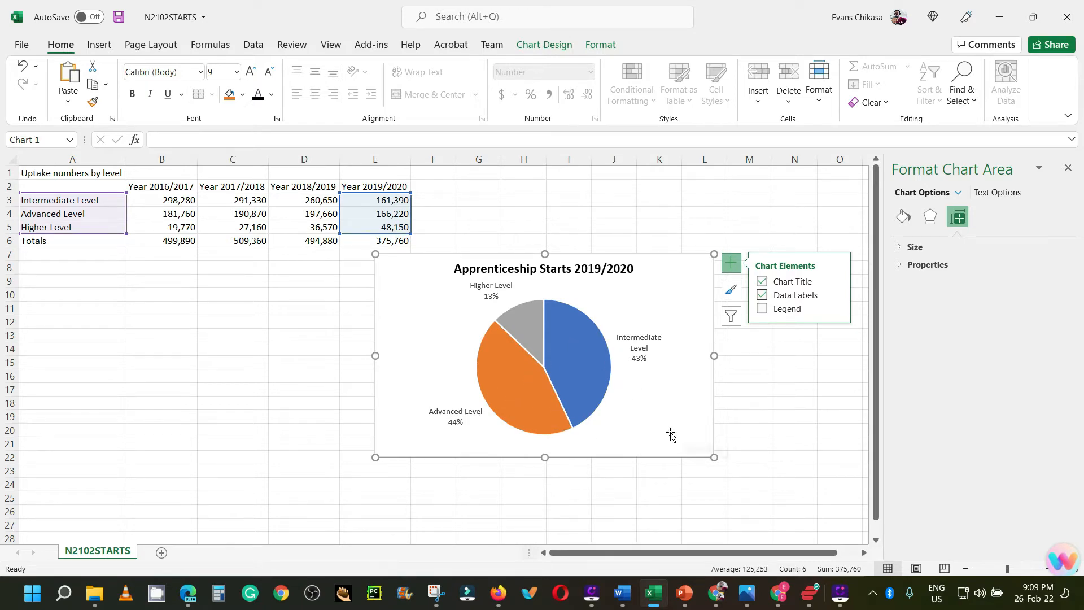
pyautogui.hotkey('alt', 'Tab')
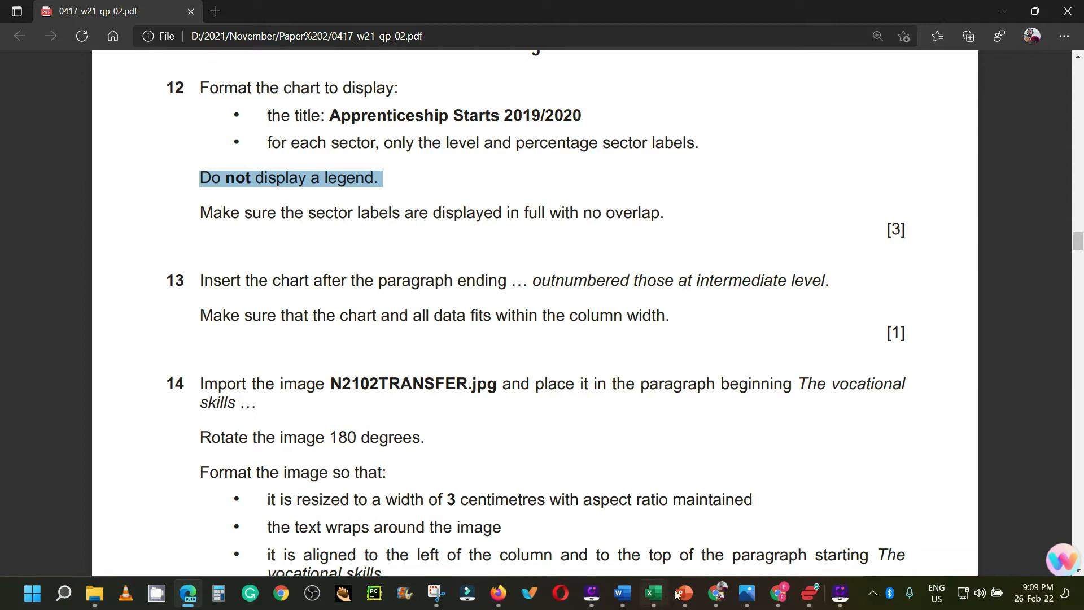
# Step: In the NEWSLETTER document in Word, find "outnumb" and add an empty paragraph after the one ending "outnumbered those at intermediate level."
pyautogui.moveTo(628, 583)
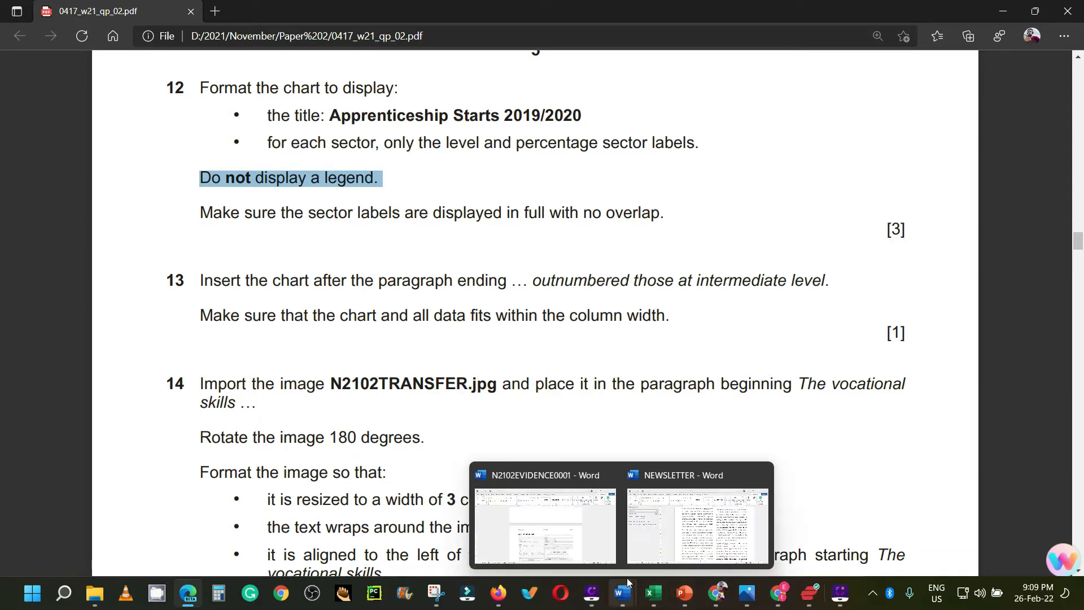
pyautogui.click(681, 530)
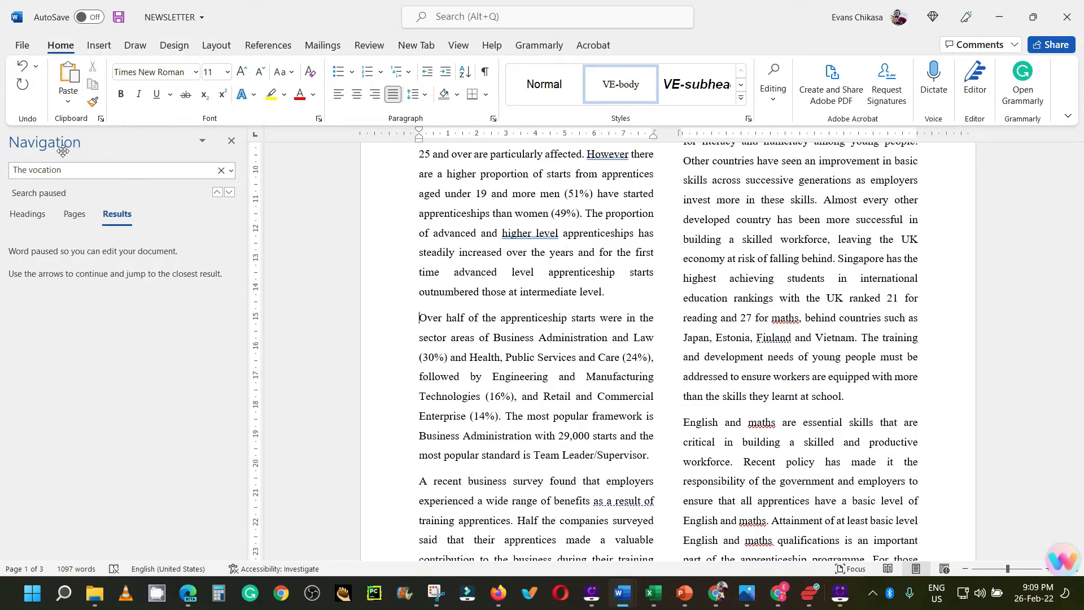
pyautogui.click(91, 172)
pyautogui.click(92, 169)
pyautogui.hotkey('ctrl', 'a')
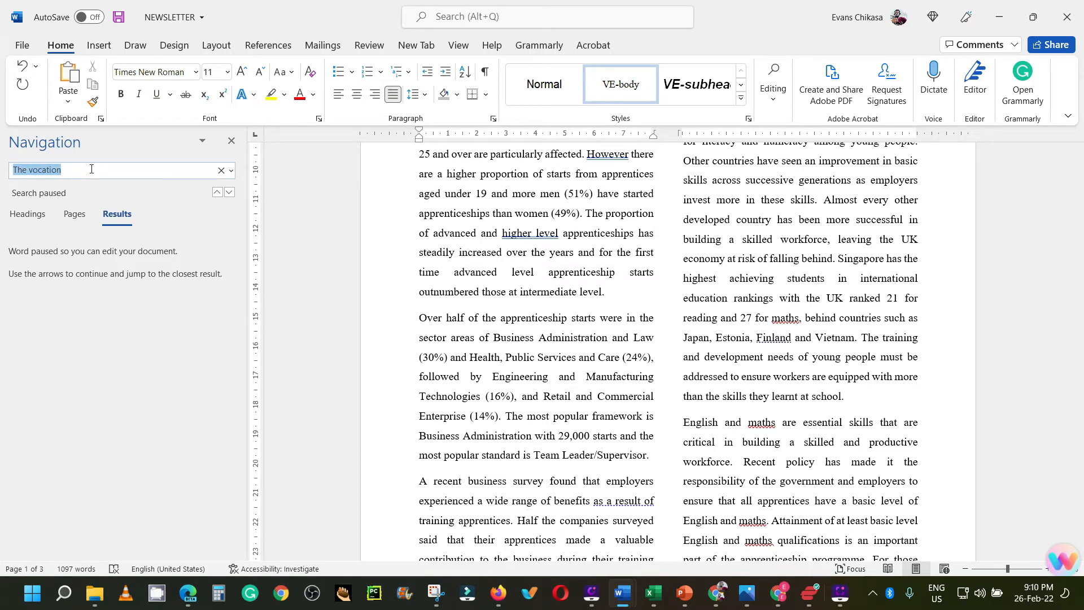
pyautogui.write('in')
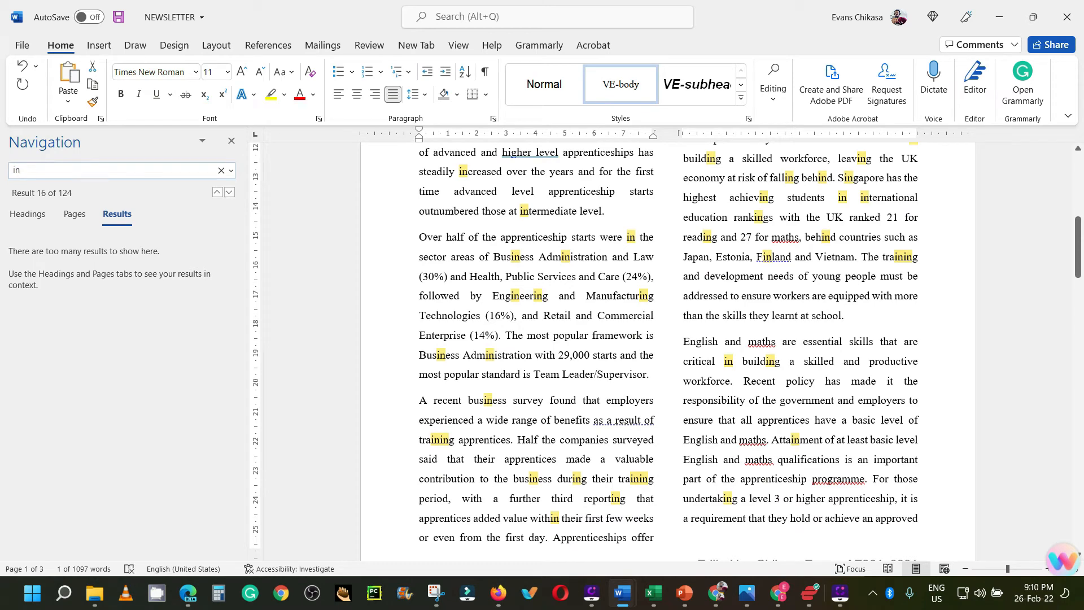
pyautogui.write('outm')
pyautogui.press('BackSpace')
pyautogui.write('numb')
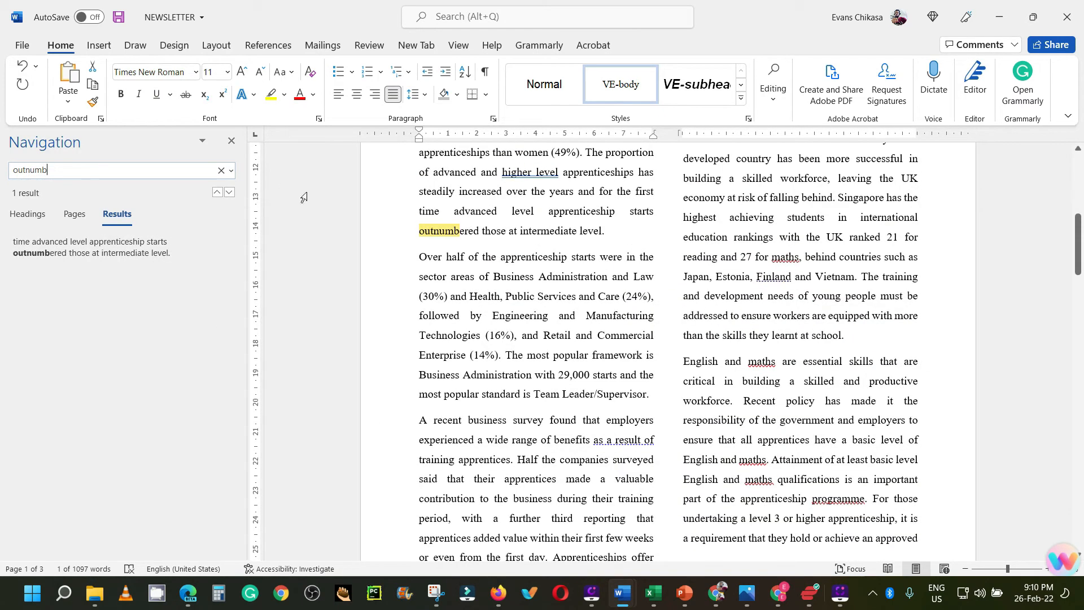
pyautogui.click(609, 232)
pyautogui.press('Return')
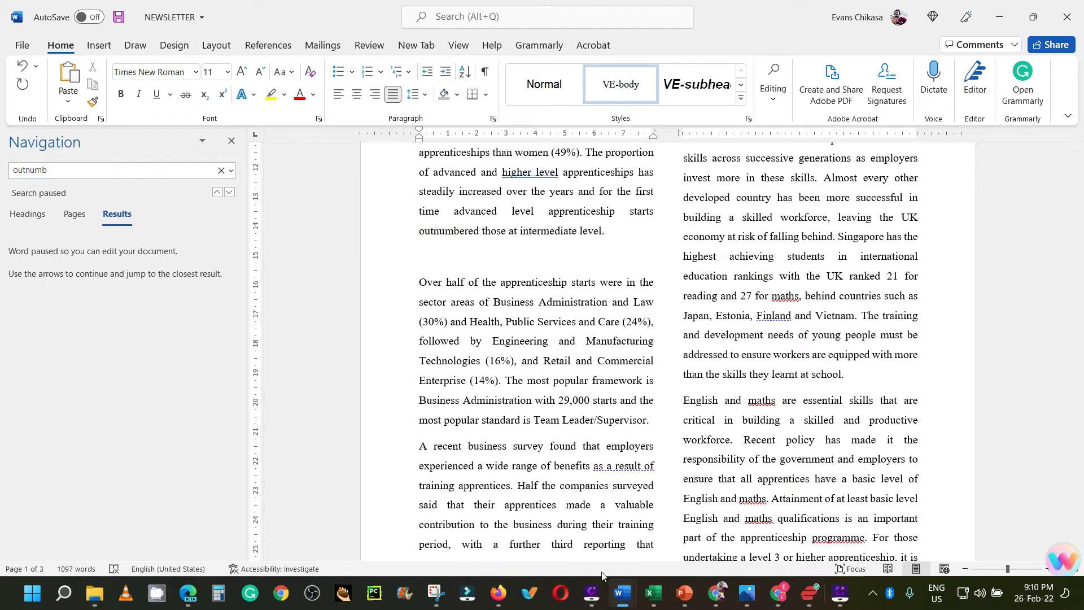
# Step: Copy the pie chart from the N2102STARTS workbook in Excel and paste it as a picture into the empty paragraph of NEWSLETTER in Word
pyautogui.click(652, 600)
pyautogui.rightClick(684, 353)
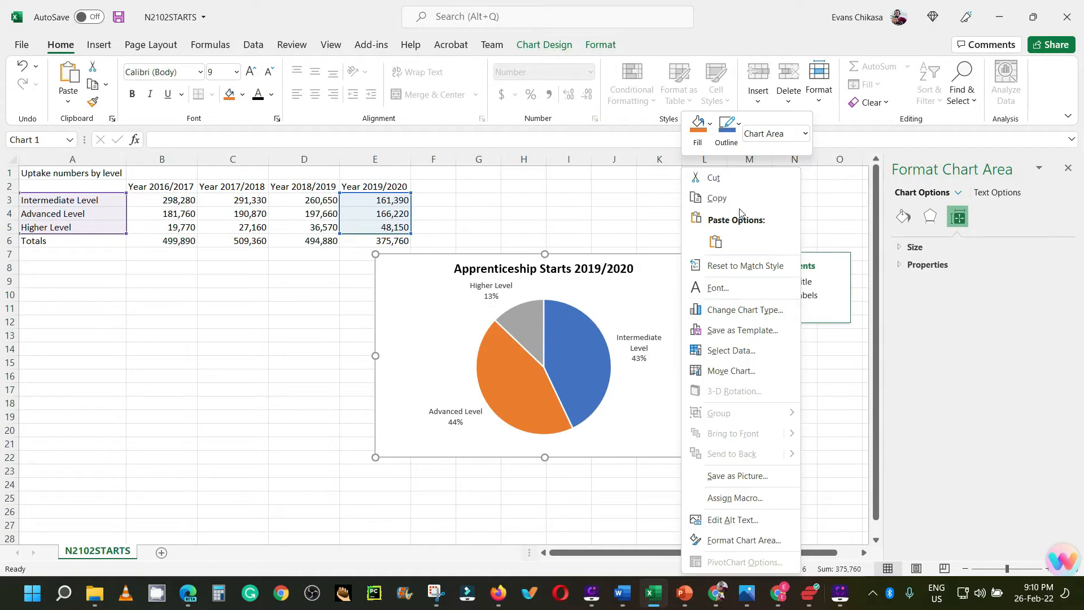
pyautogui.click(716, 197)
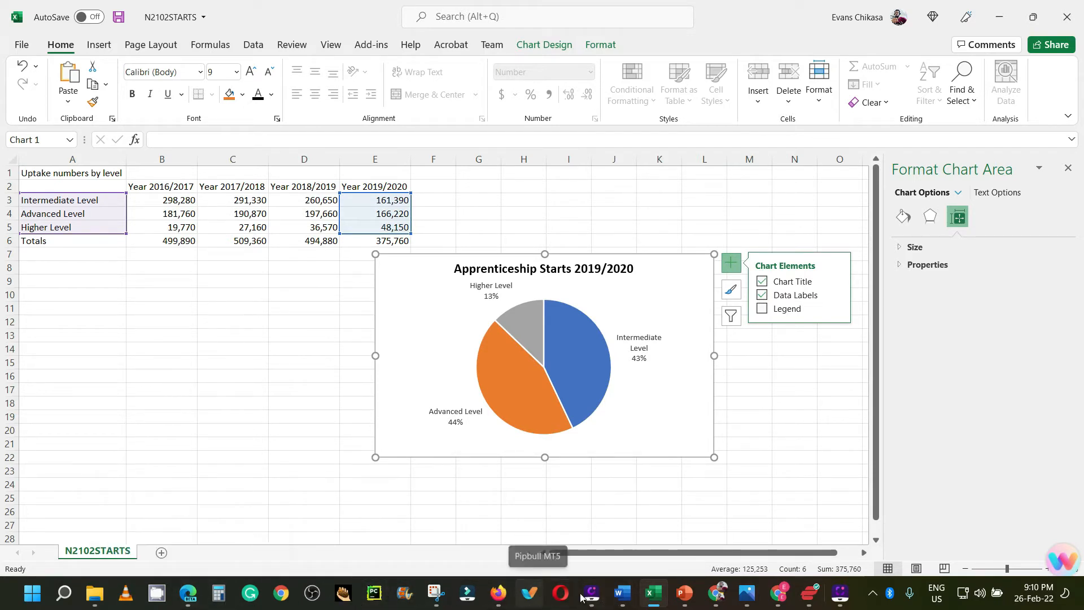
pyautogui.moveTo(621, 596)
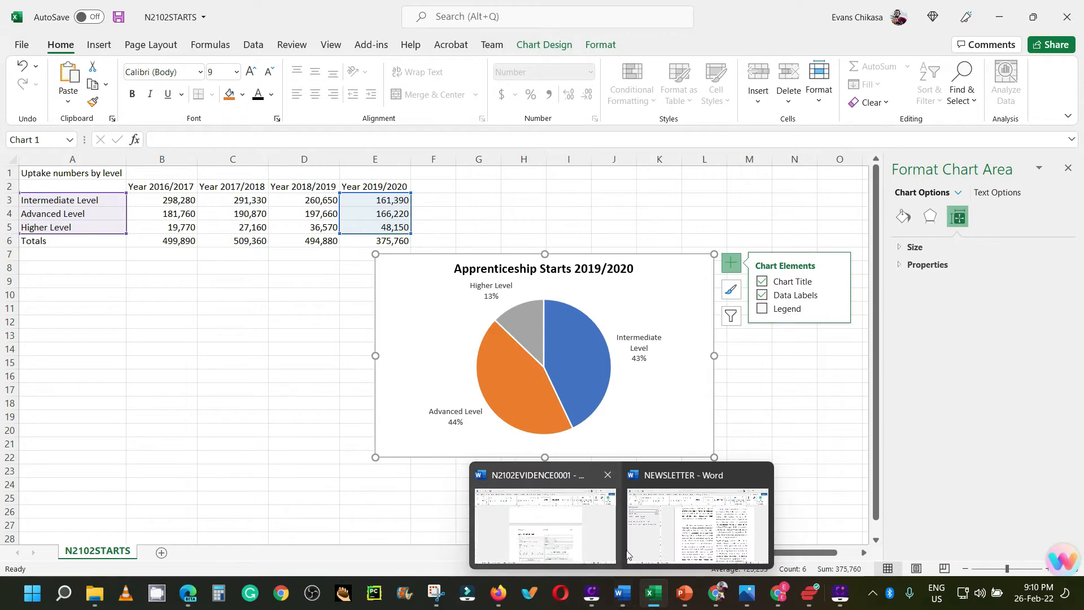
pyautogui.click(698, 542)
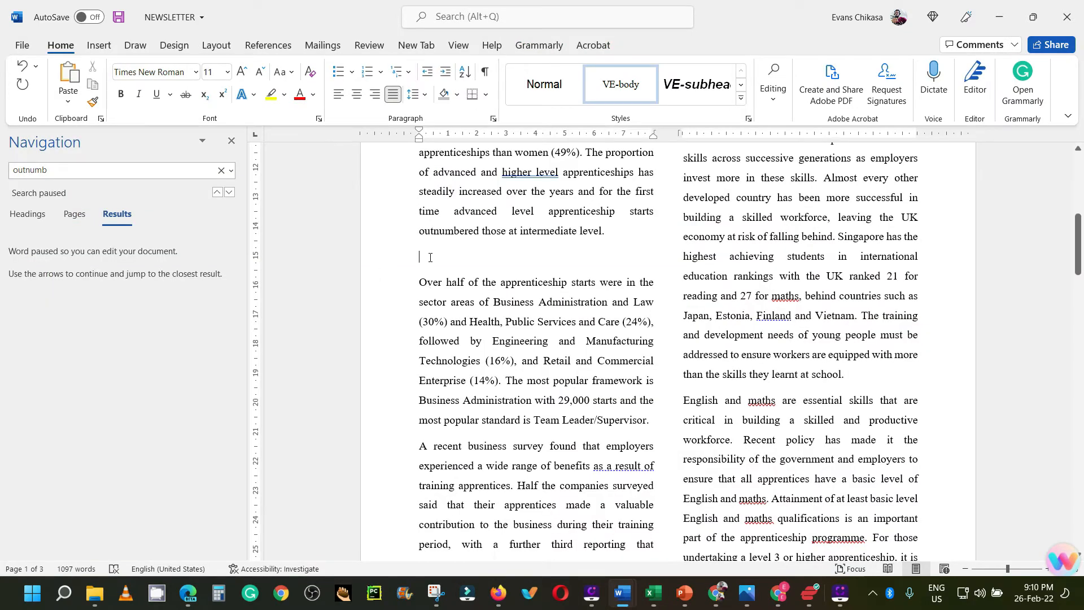
pyautogui.rightClick(431, 258)
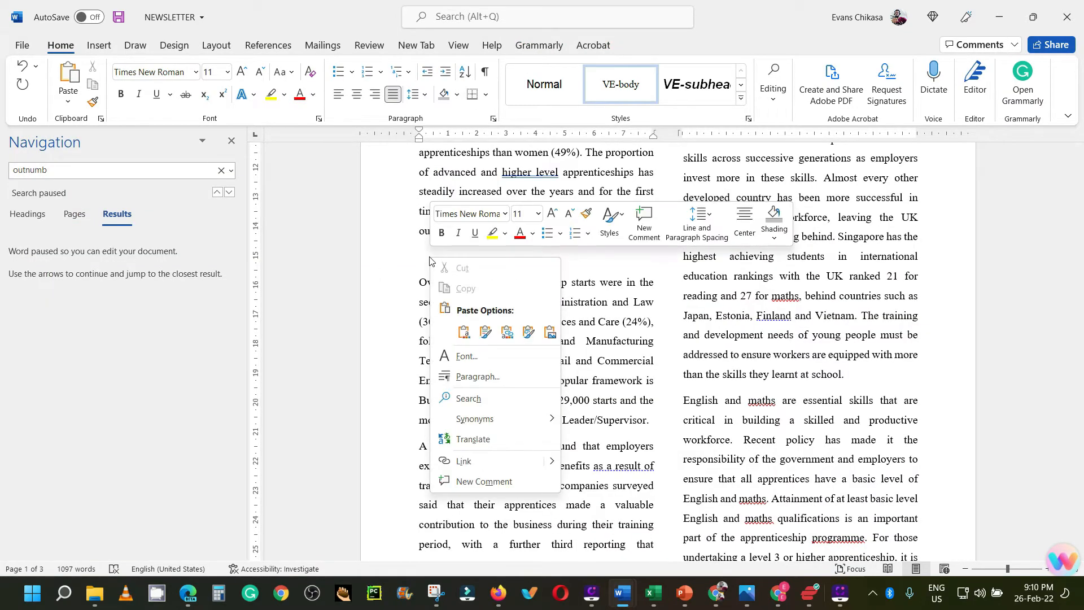
pyautogui.click(549, 333)
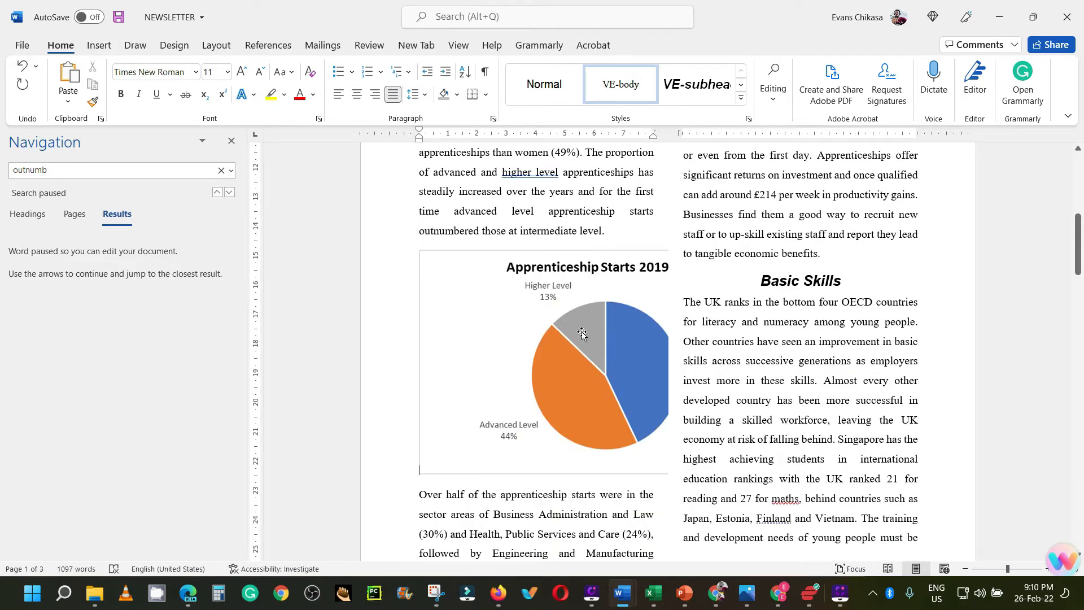
# Step: Shrink the pasted pie chart picture proportionally to fit within the text column's width
pyautogui.click(587, 364)
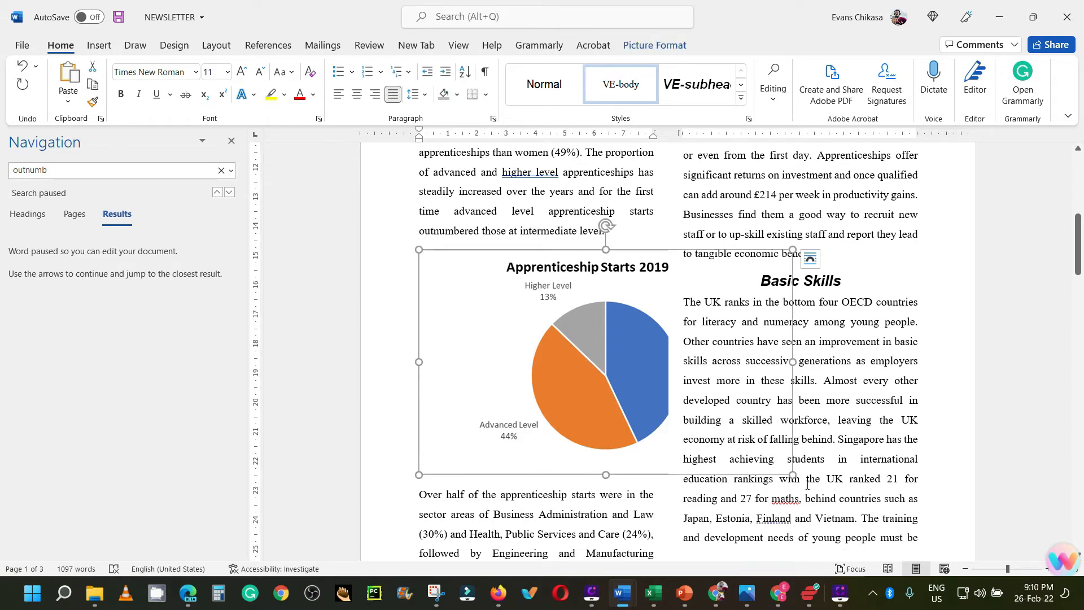
pyautogui.moveTo(791, 473); pyautogui.dragTo(653, 390)
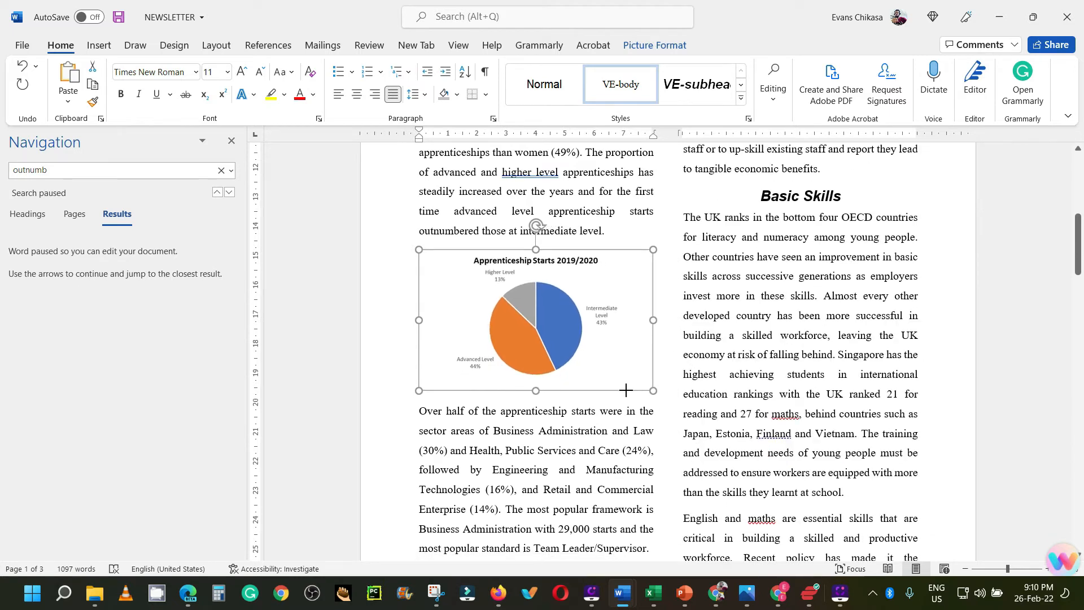
pyautogui.click(666, 354)
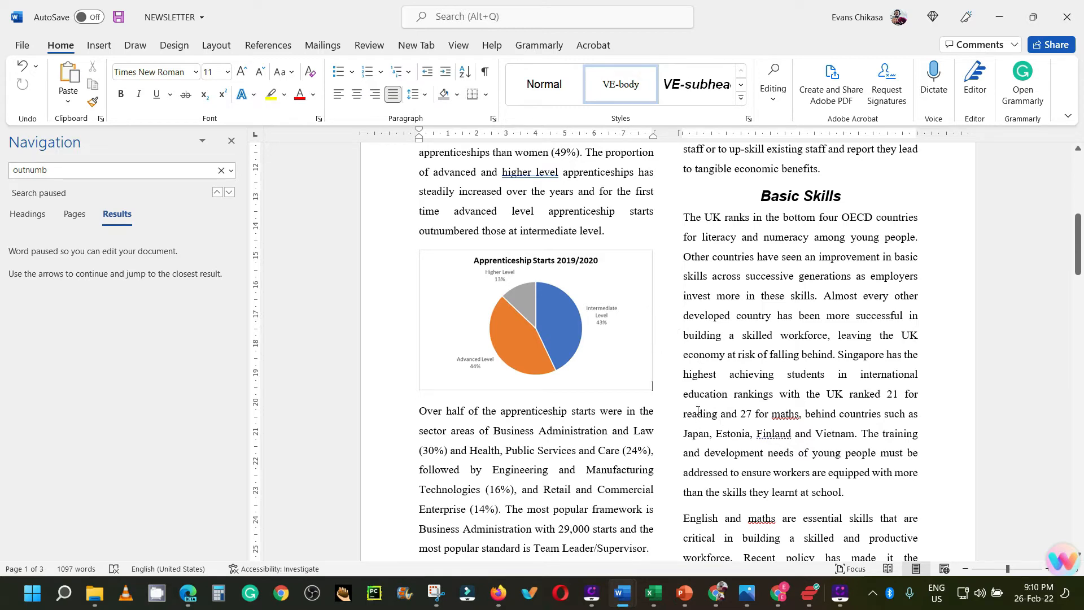
# Step: Read task 14's image instructions in the exam paper PDF in the browser, and return to the NEWSLETTER document in Word
pyautogui.click(188, 592)
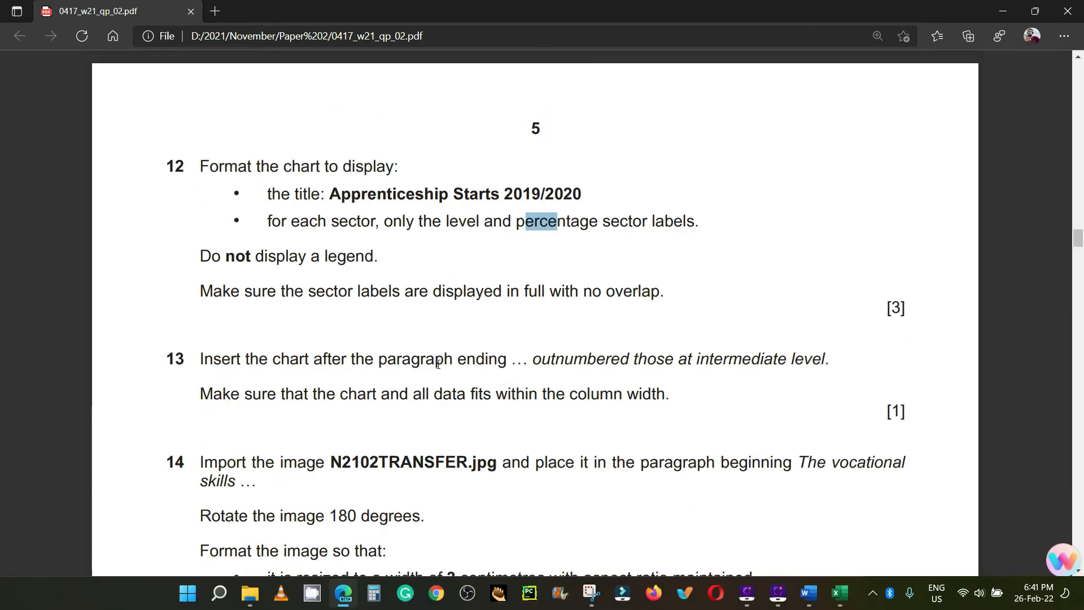
pyautogui.scroll(-4, 435, 364)
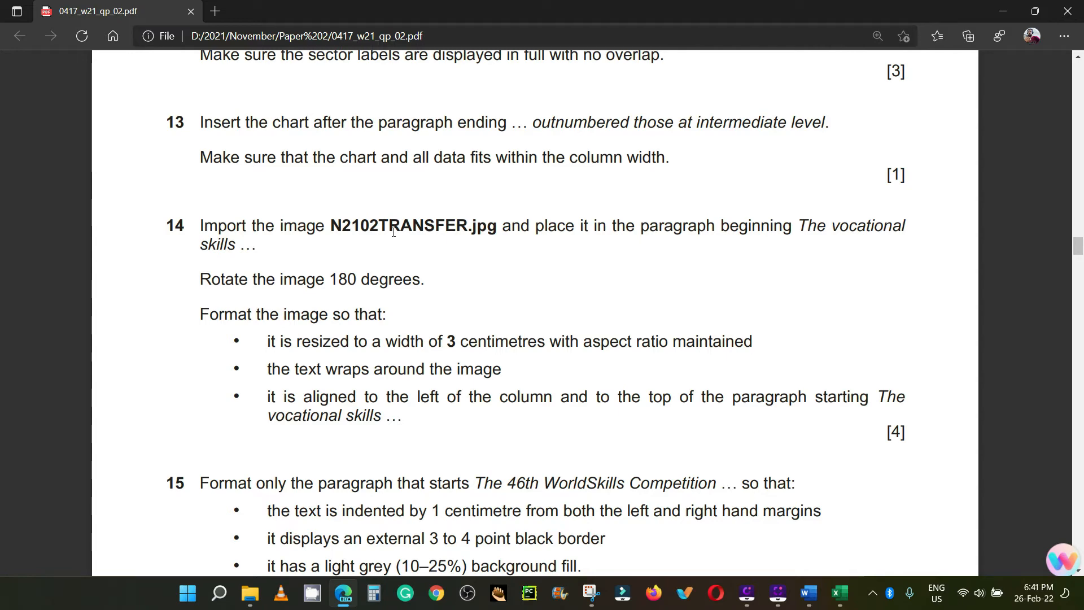
pyautogui.moveTo(810, 596)
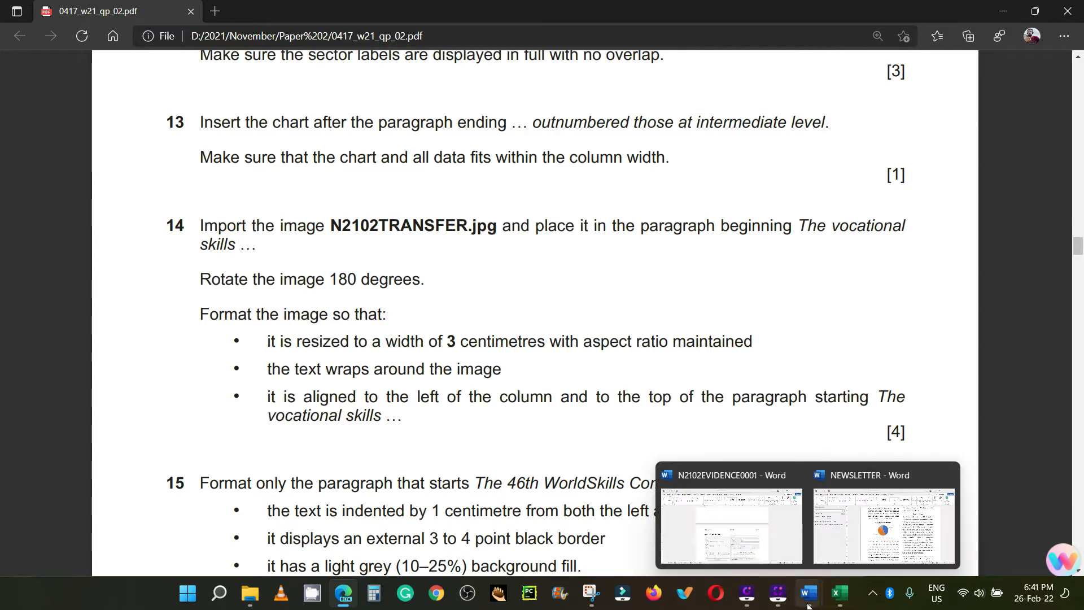
pyautogui.click(848, 552)
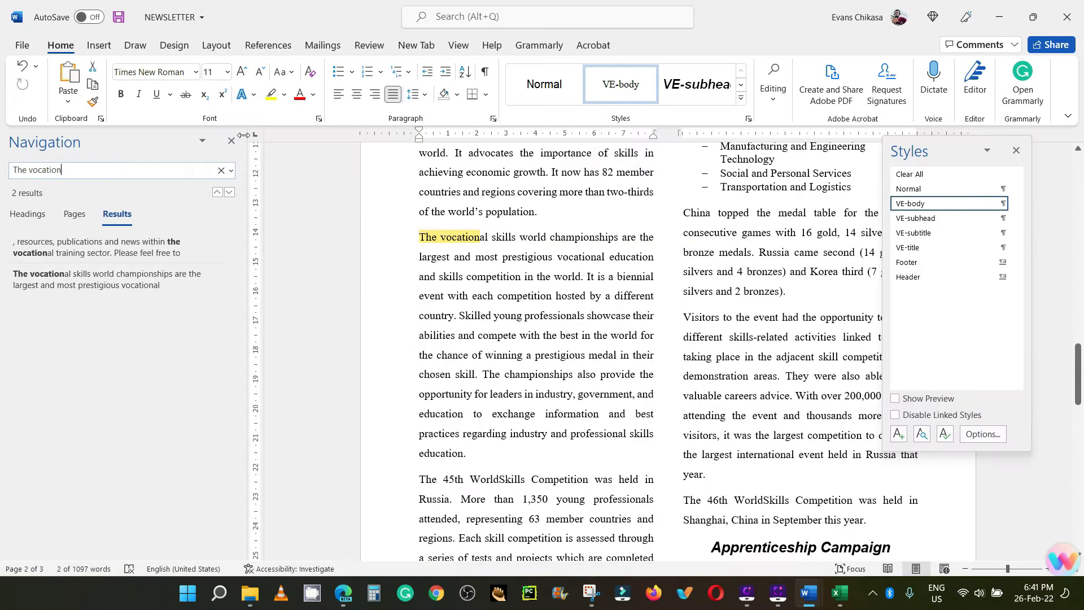
# Step: Insert the picture N2102TRANSFER from the Worked Files folder at the start of the paragraph beginning "The vocational skills"
pyautogui.click(423, 240)
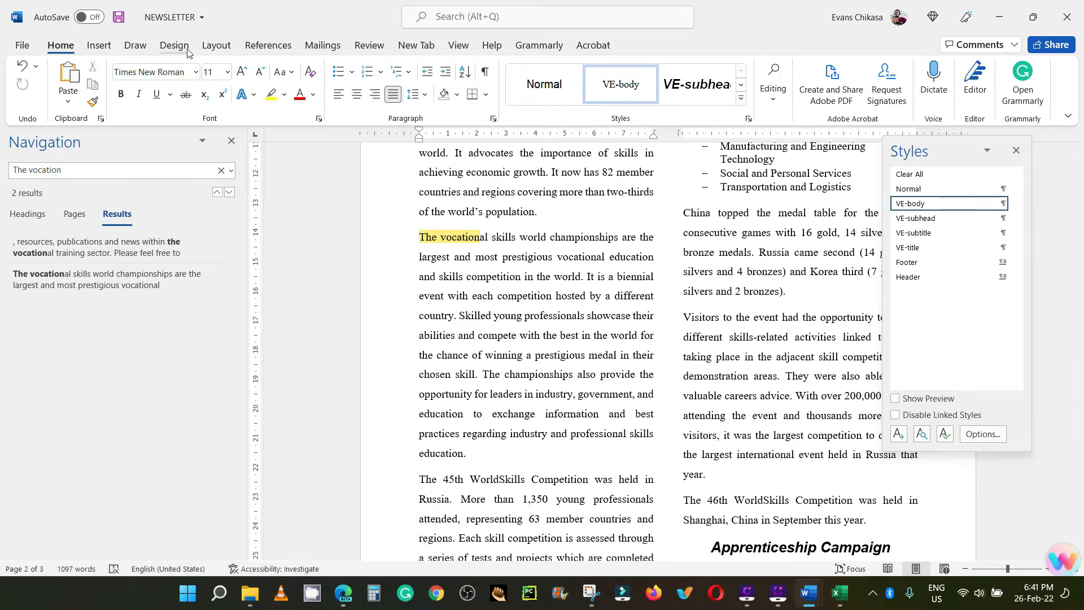
pyautogui.click(98, 45)
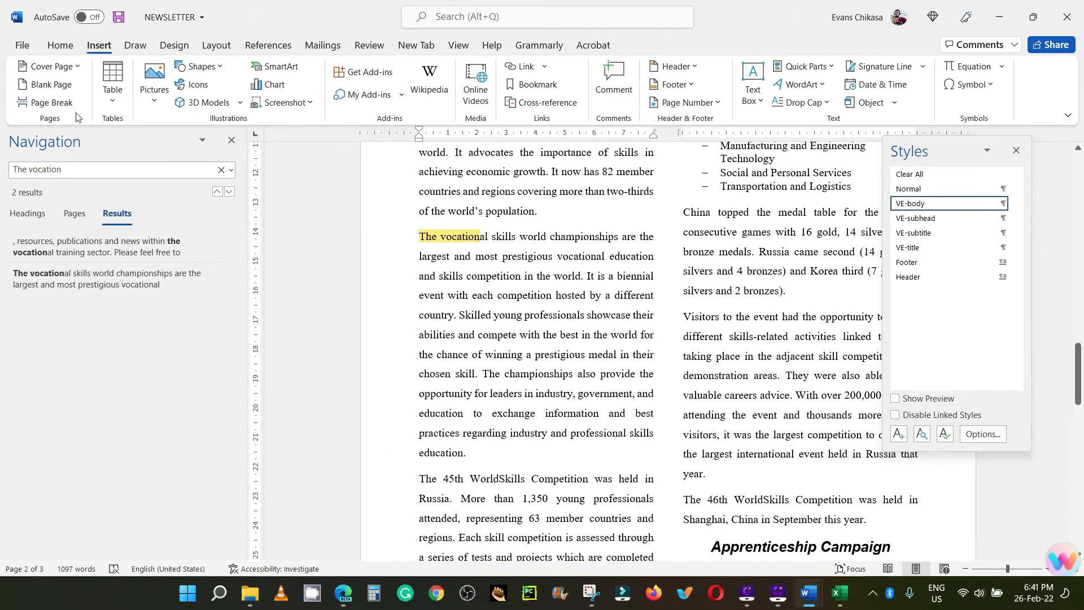
pyautogui.click(171, 97)
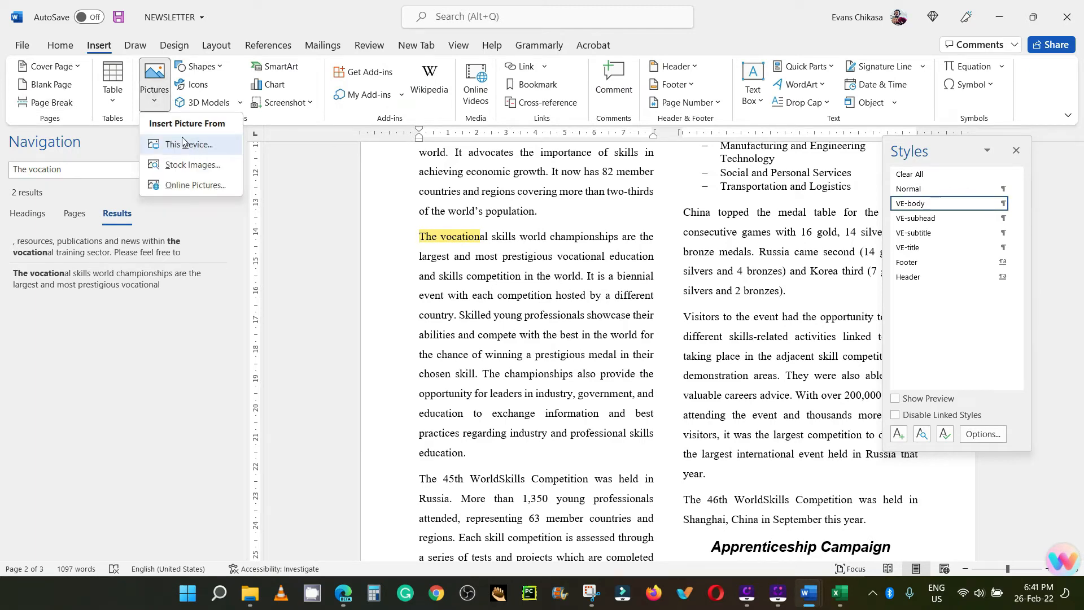
pyautogui.click(186, 144)
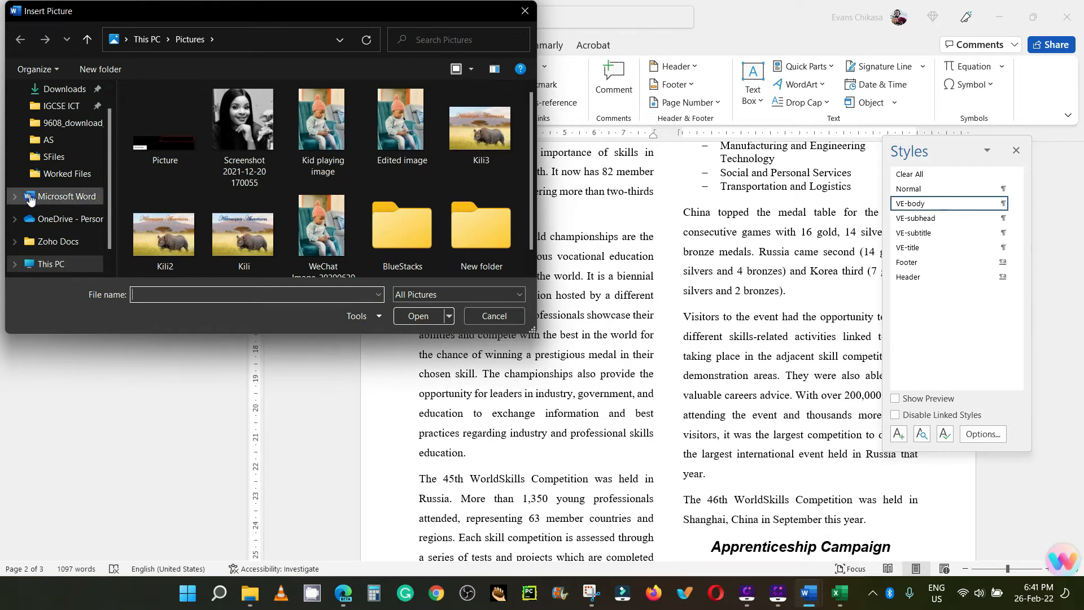
pyautogui.click(63, 175)
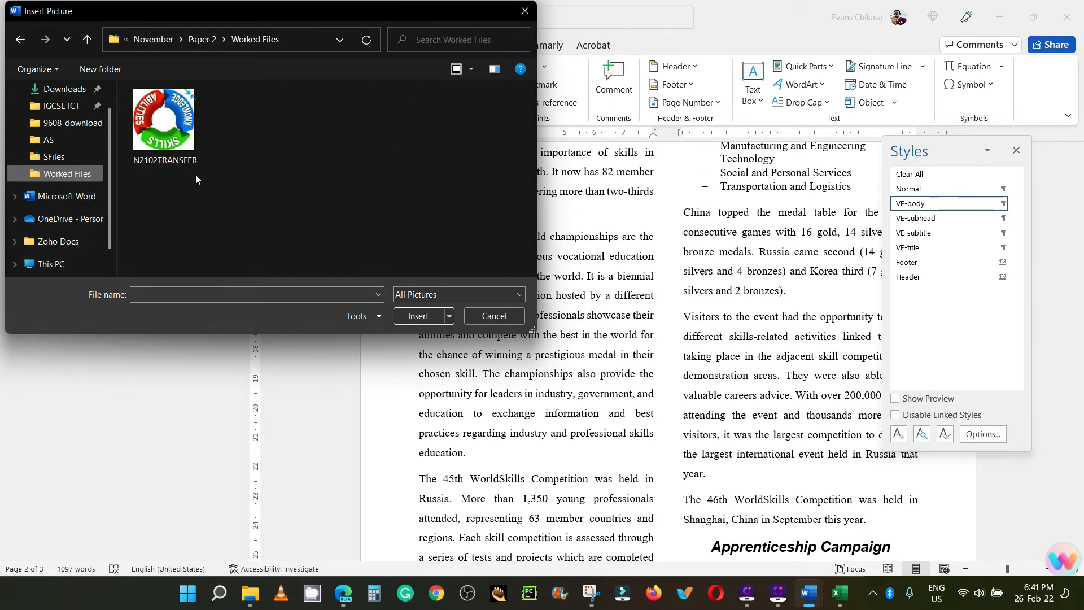
pyautogui.click(175, 129)
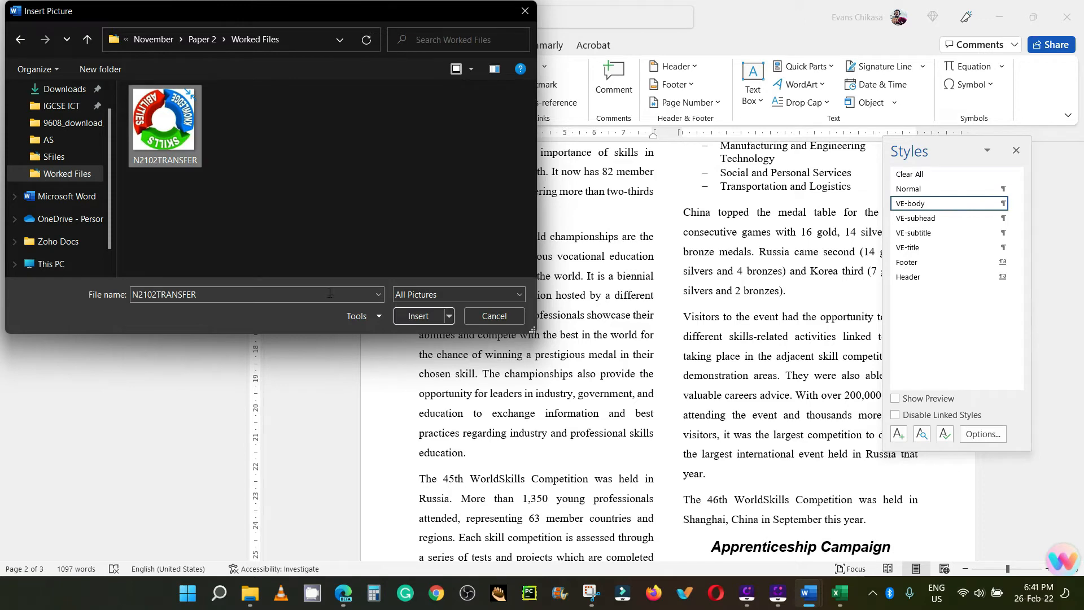
pyautogui.click(418, 316)
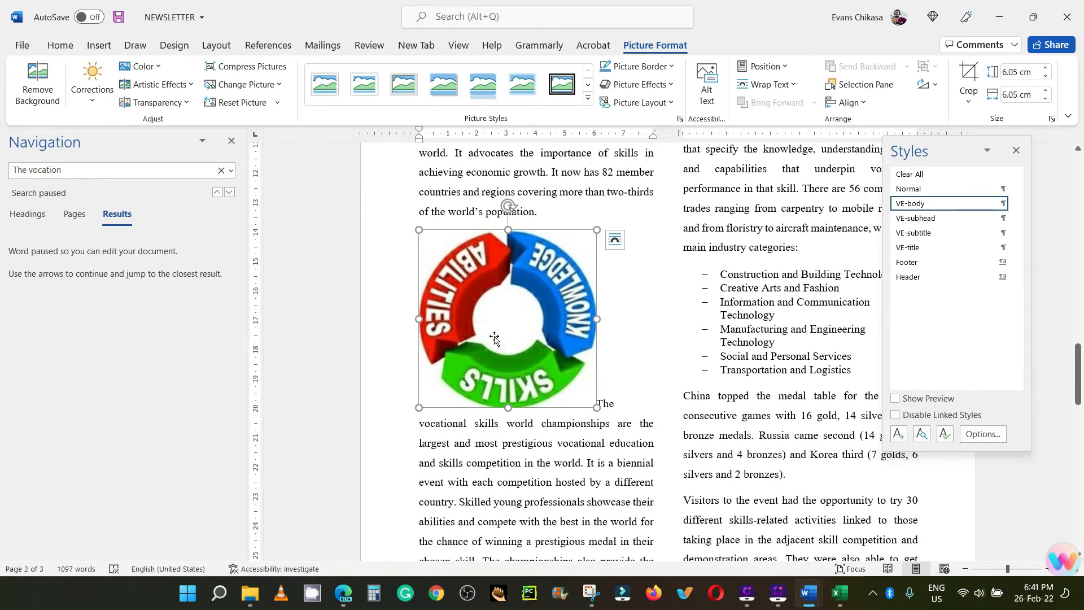
# Step: Check task 14's rotation, size and wrapping requirements in the exam paper PDF in the browser, and return to NEWSLETTER in Word
pyautogui.click(344, 593)
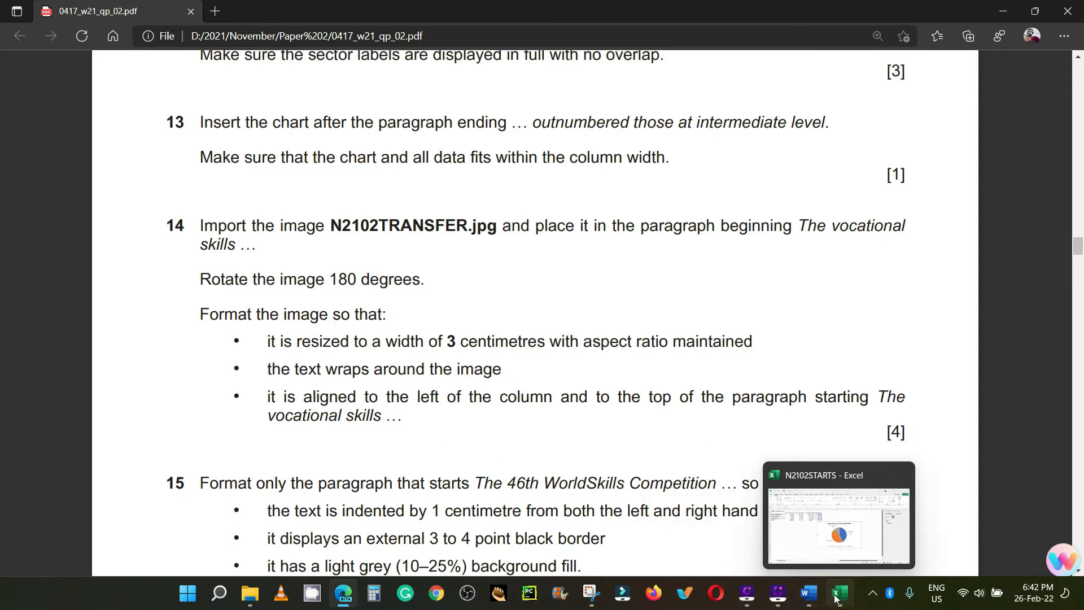
pyautogui.moveTo(817, 597)
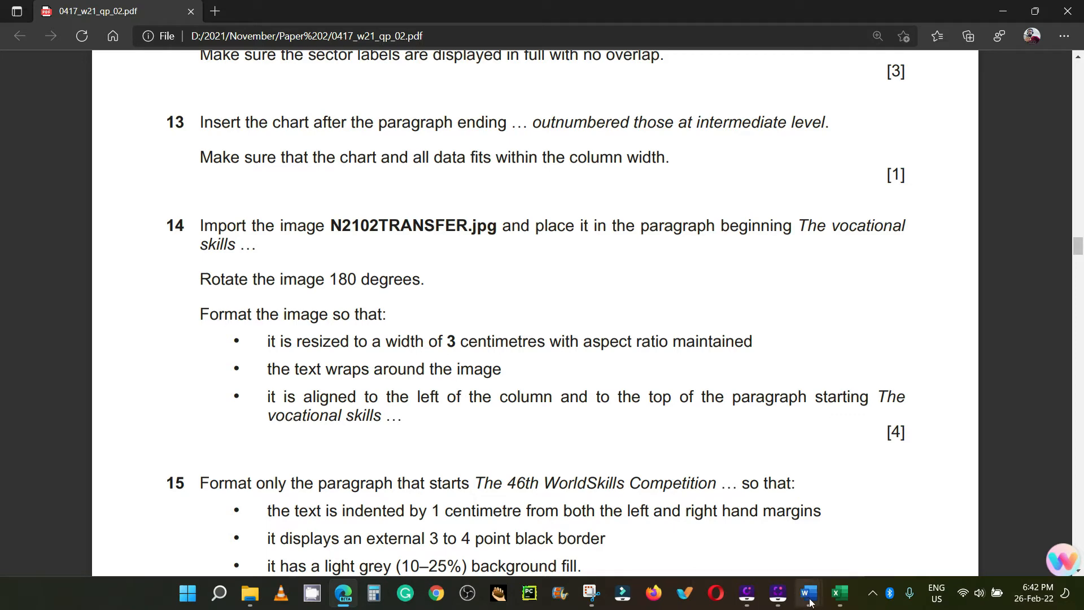
pyautogui.click(866, 535)
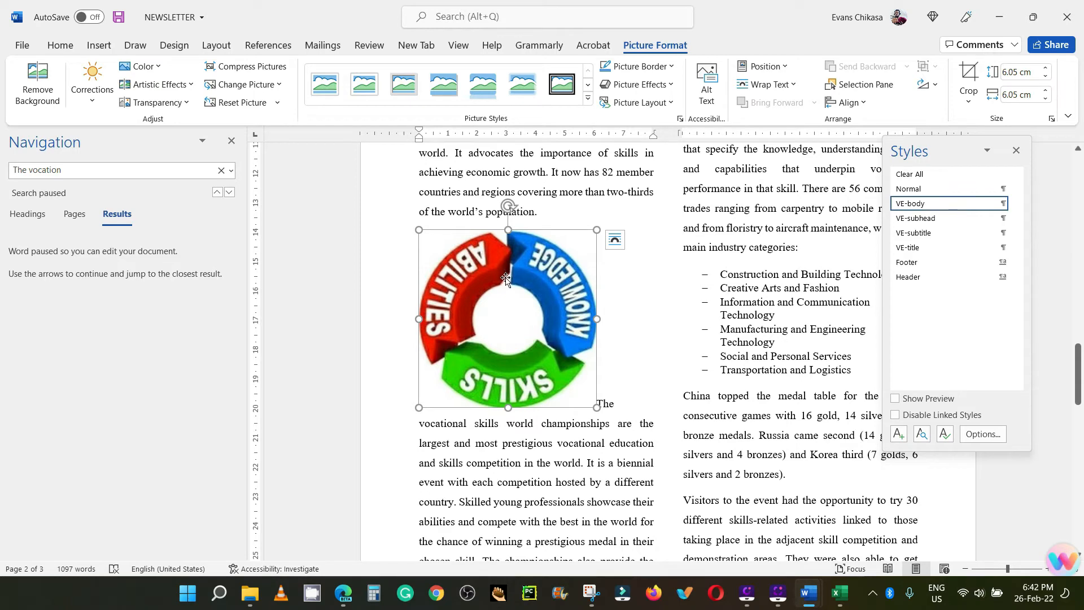
# Step: Set the skills picture's rotation to 180° and its absolute width to 3 cm in its layout options
pyautogui.rightClick(536, 323)
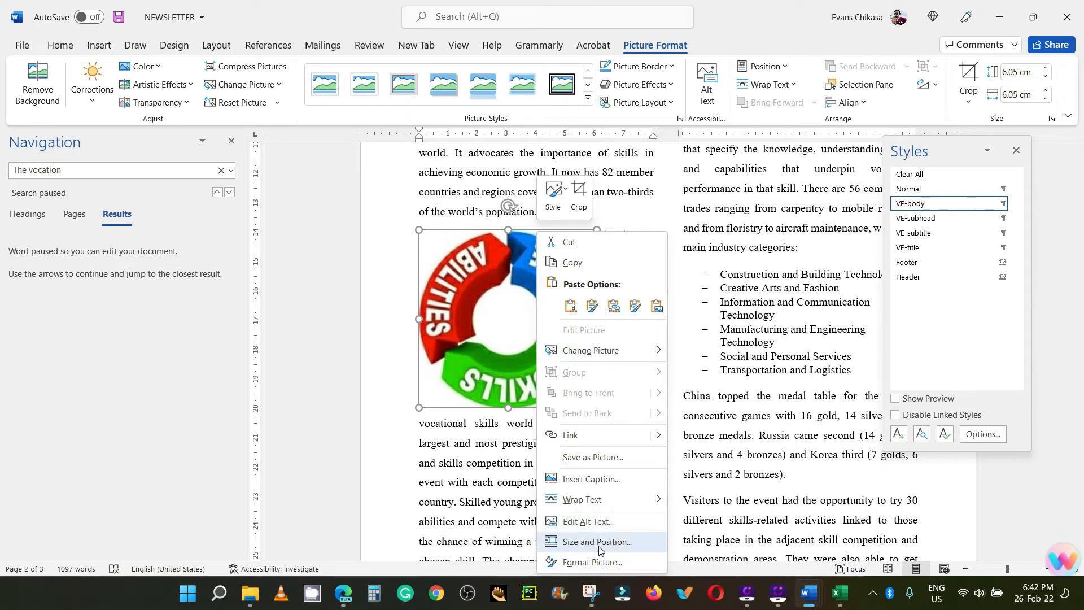
pyautogui.click(940, 88)
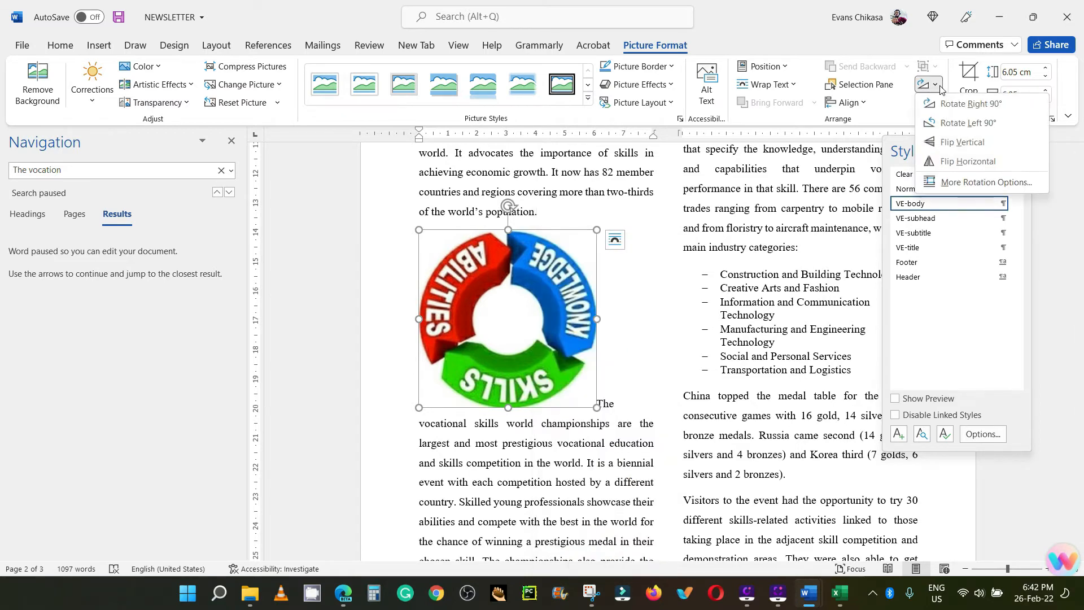
pyautogui.click(969, 187)
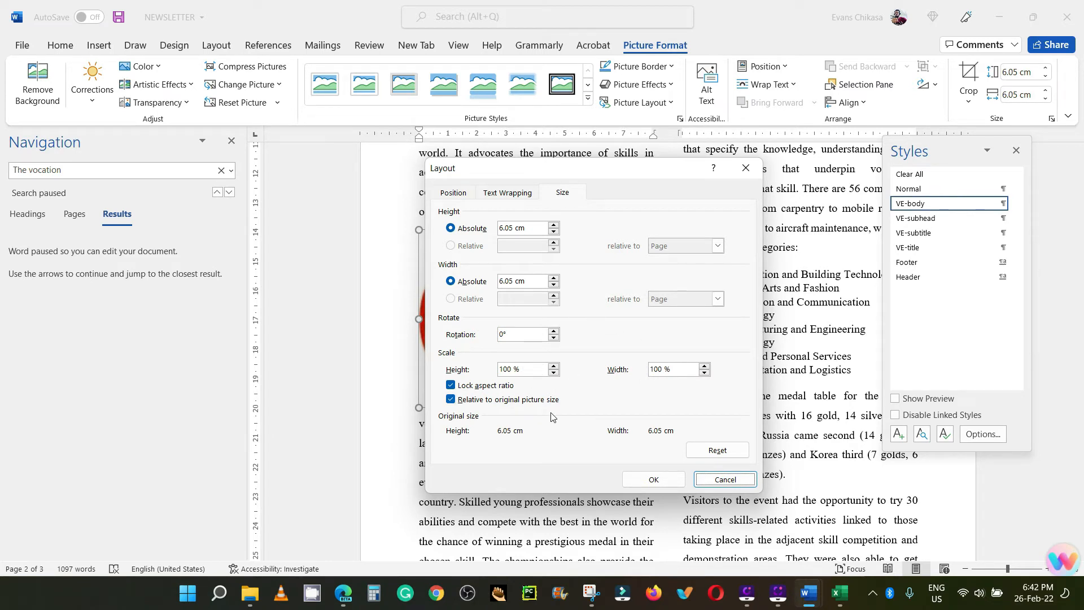
pyautogui.doubleClick(522, 335)
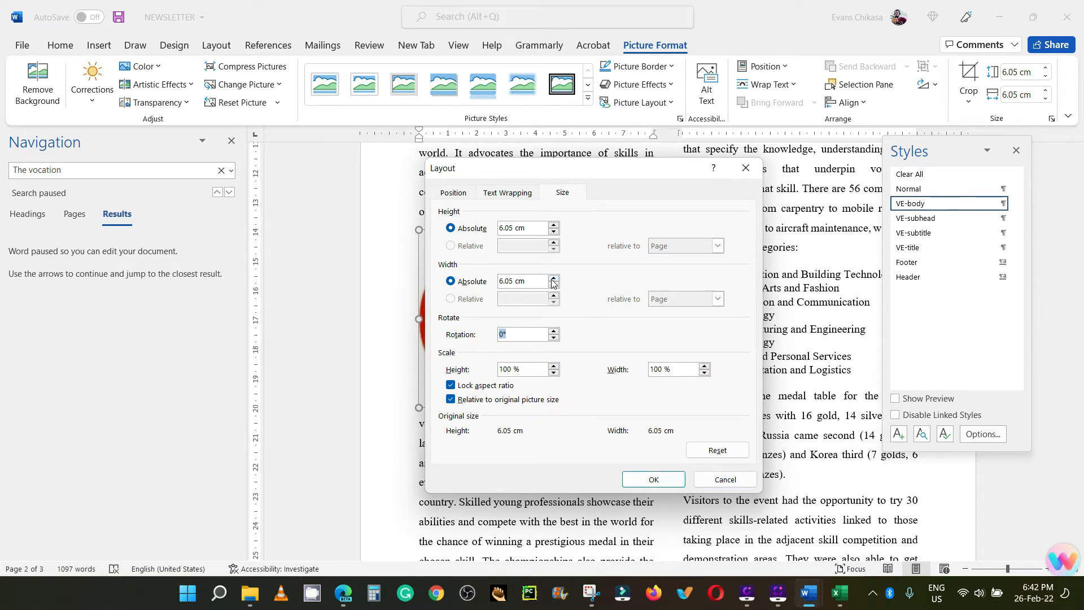
pyautogui.write('18')
pyautogui.moveTo(527, 277); pyautogui.dragTo(499, 281)
pyautogui.write('3')
# Step: Check task 14's image formatting requirements in the exam paper PDF in the browser, and return to the NEWSLETTER document in Word
pyautogui.click(344, 592)
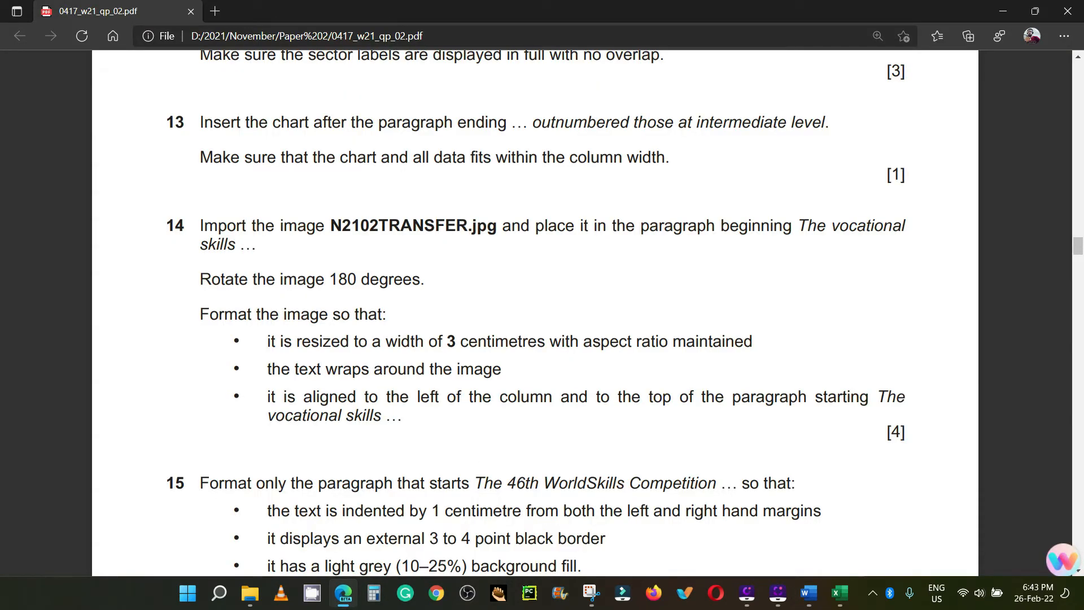
pyautogui.moveTo(813, 590)
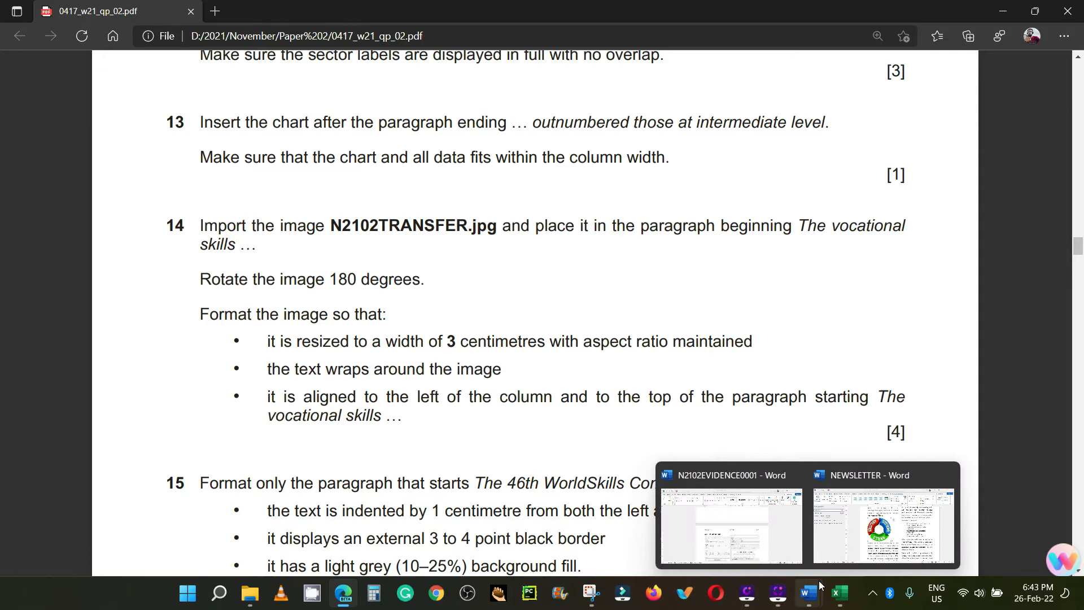
pyautogui.click(869, 538)
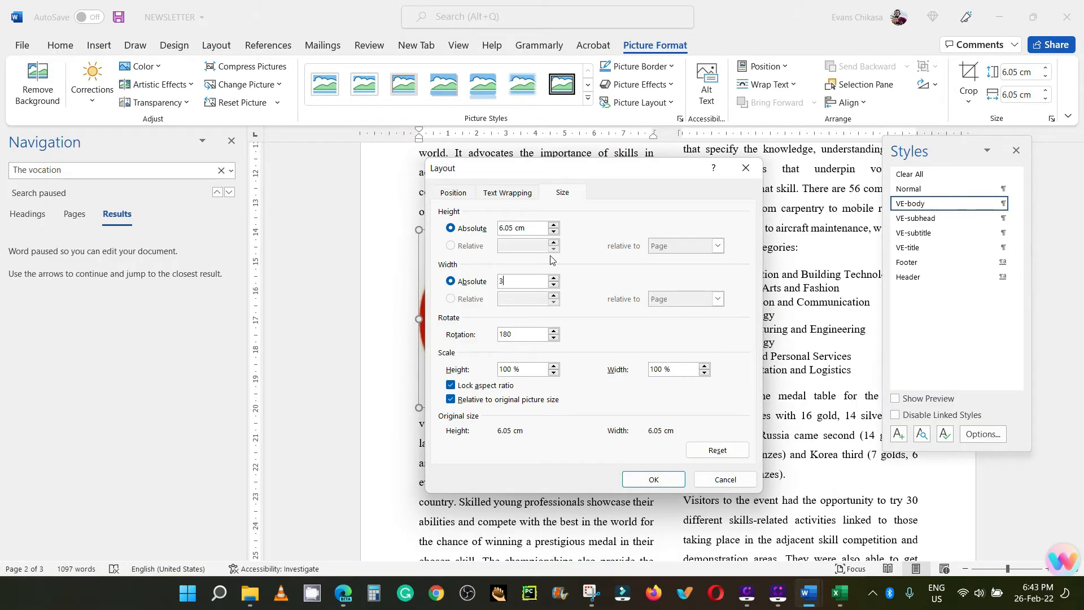
# Step: Give the skills picture Square text wrapping, apply the layout settings and deselect the picture
pyautogui.click(507, 197)
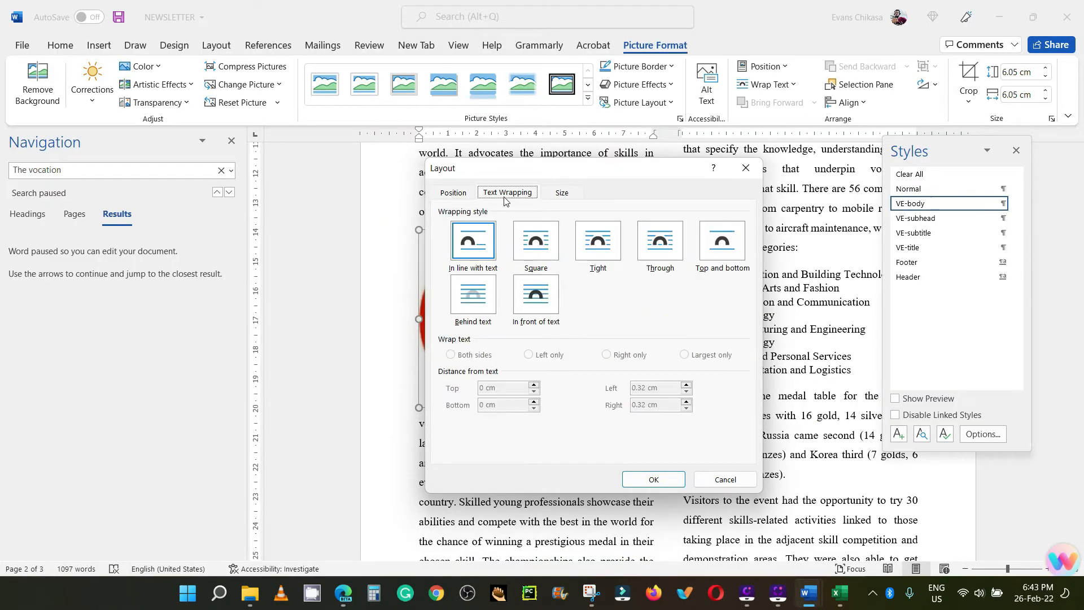
pyautogui.click(540, 248)
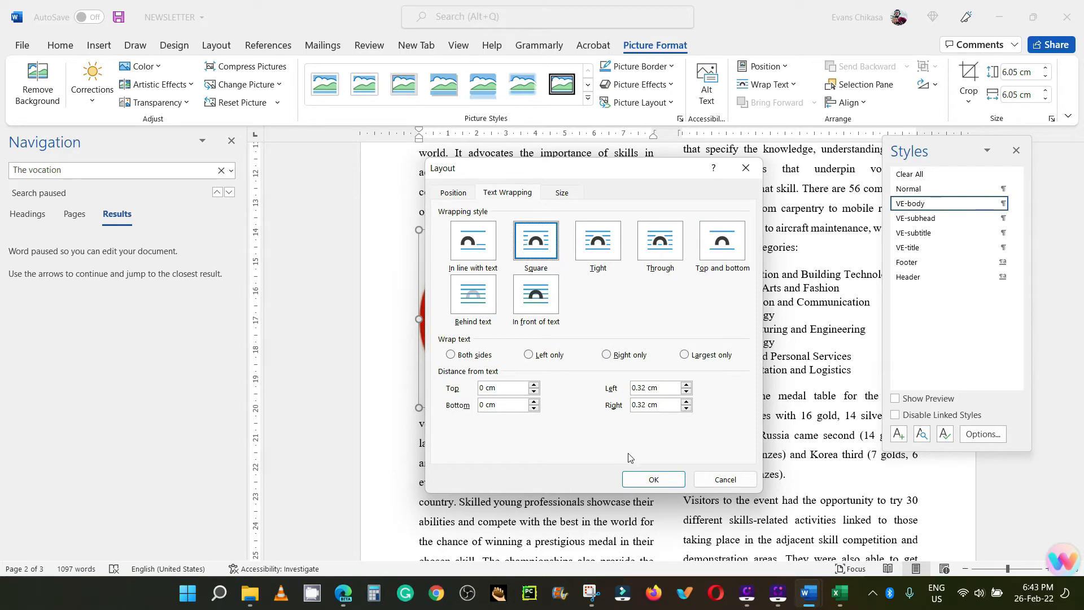
pyautogui.click(646, 486)
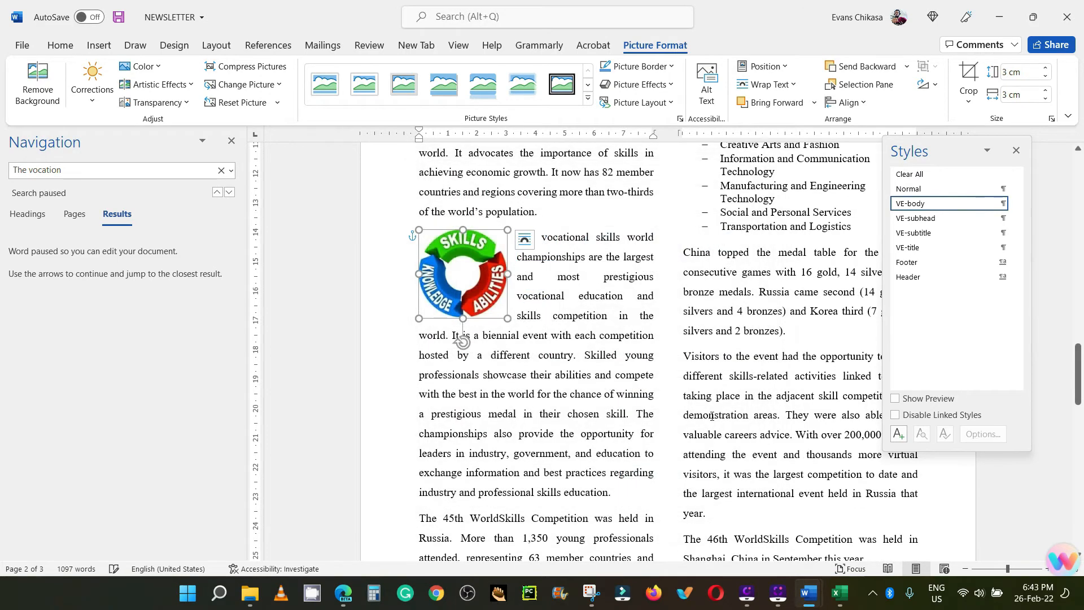
pyautogui.click(588, 333)
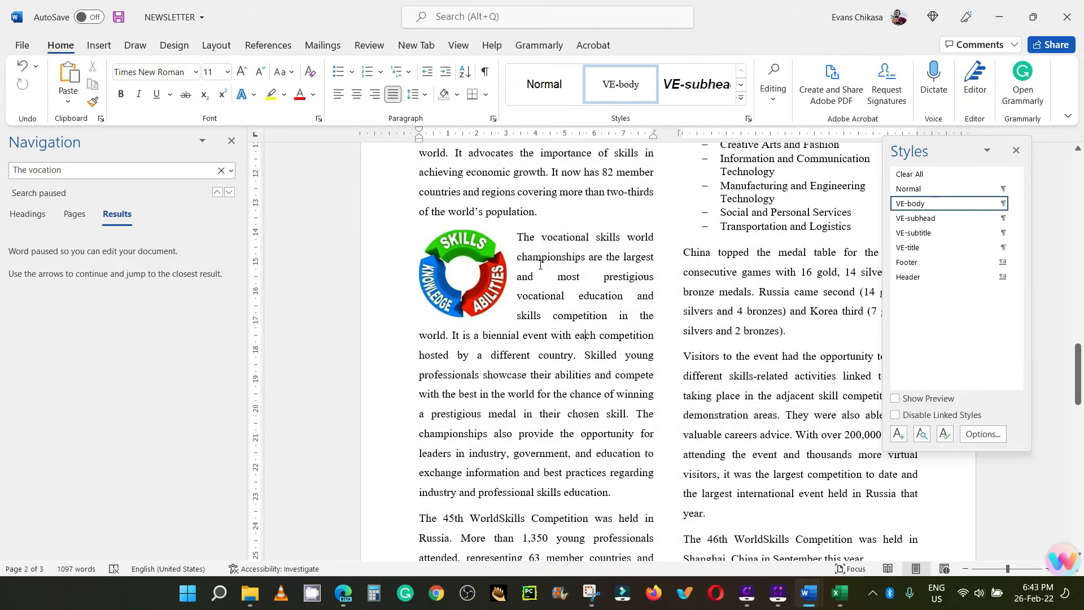
pyautogui.click(485, 254)
pyautogui.click(612, 261)
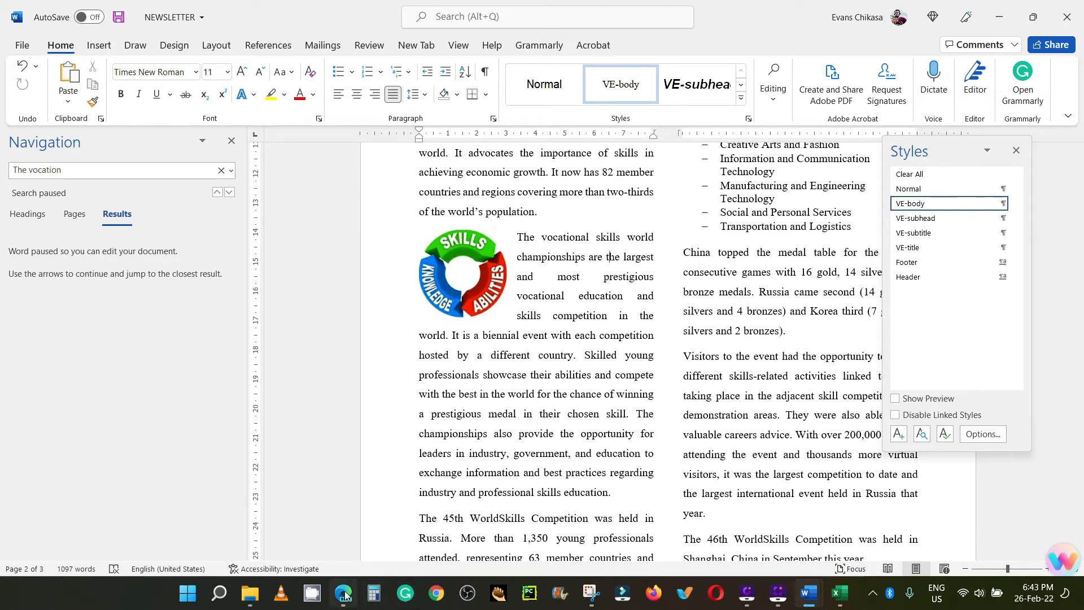
# Step: Read task 15's paragraph formatting instructions in the exam paper PDF in the browser, and return to NEWSLETTER in Word
pyautogui.moveTo(343, 592)
pyautogui.click(356, 518)
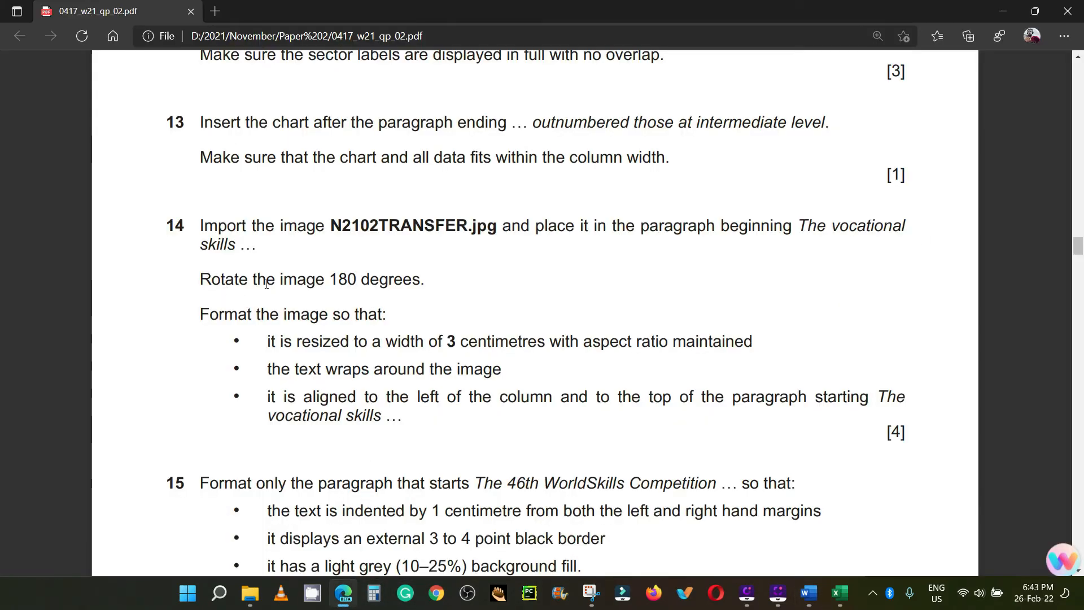
pyautogui.scroll(-3, 338, 395)
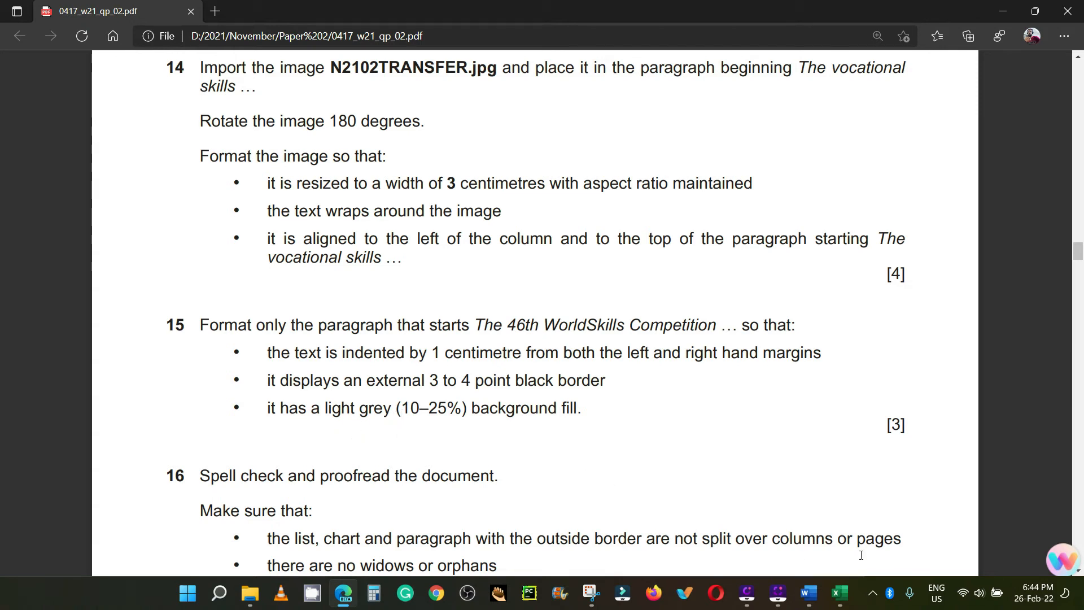
pyautogui.moveTo(808, 593)
pyautogui.click(870, 532)
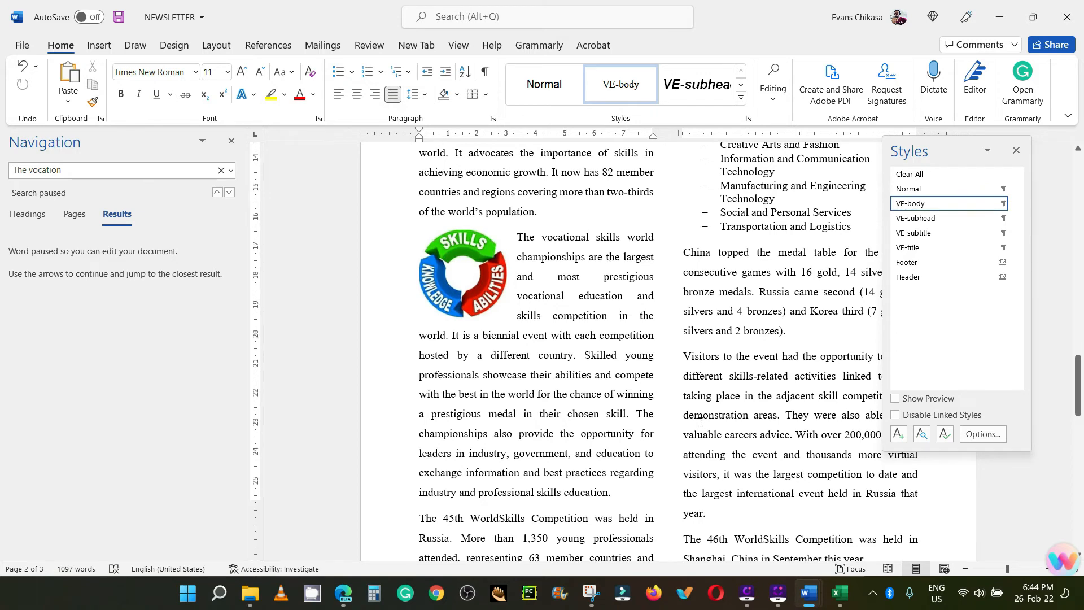
# Step: Select the paragraph starting "The 46th WorldSkills Competition" and close the floating Styles pane covering the second column
pyautogui.scroll(-2, 752, 478)
pyautogui.click(710, 474)
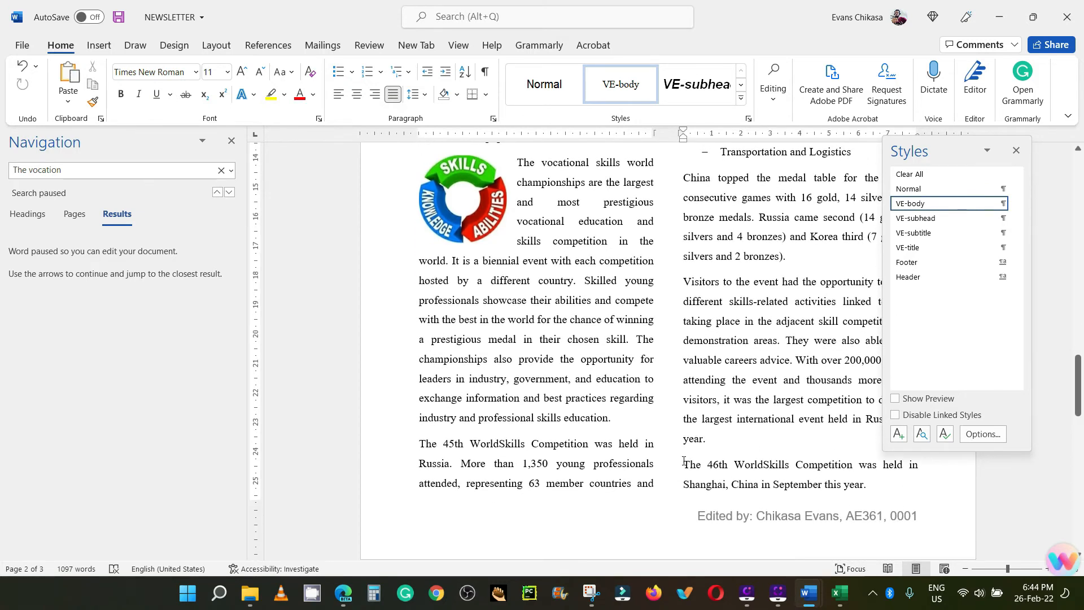
pyautogui.moveTo(684, 464); pyautogui.dragTo(873, 487)
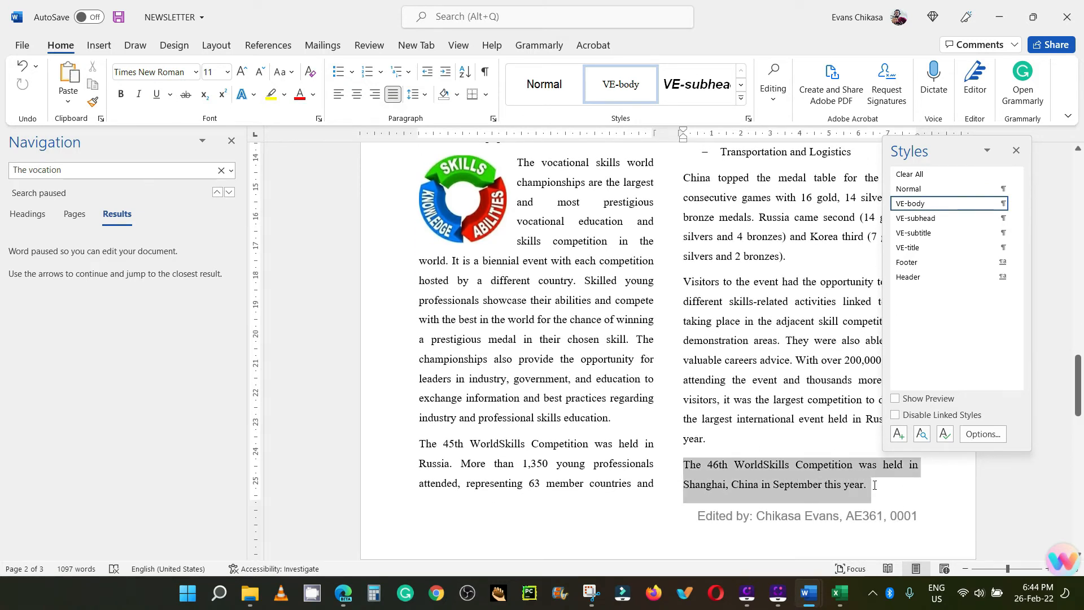
pyautogui.click(990, 152)
pyautogui.click(1017, 151)
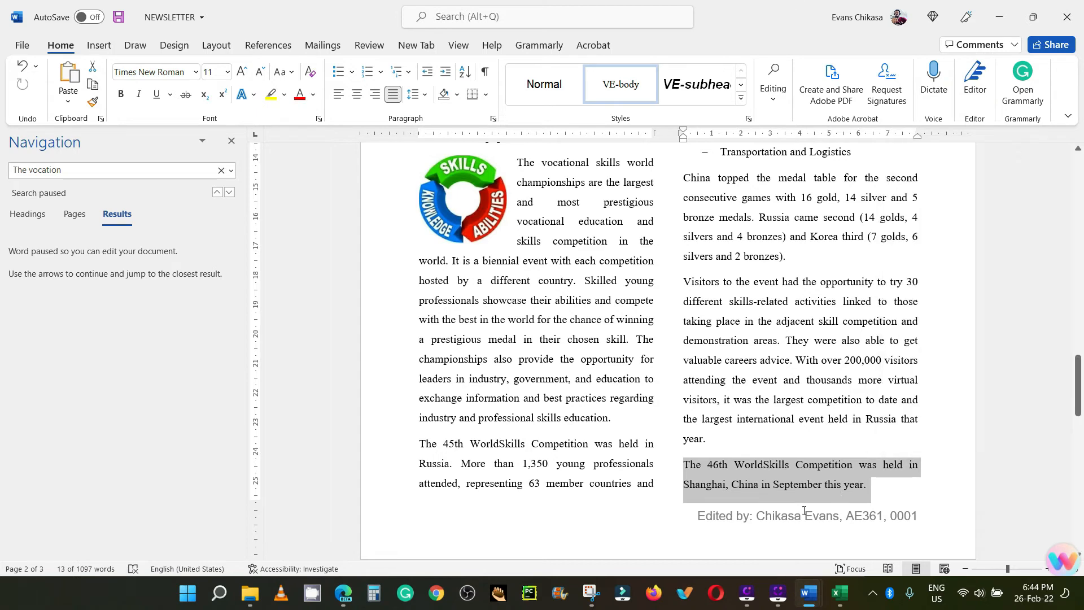
# Step: Indent the paragraph starting "The 46th WorldSkills Competition" by 1 cm on both the left and right, and save the document
pyautogui.moveTo(683, 465); pyautogui.dragTo(870, 490)
pyautogui.click(493, 119)
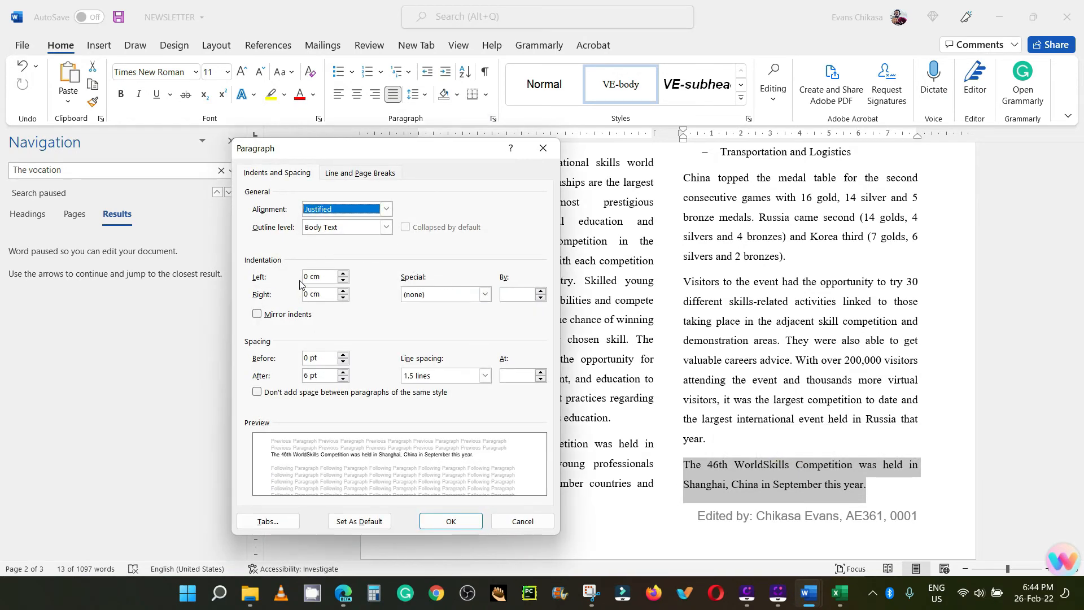
pyautogui.moveTo(310, 278); pyautogui.dragTo(291, 295)
pyautogui.write('1')
pyautogui.write('1')
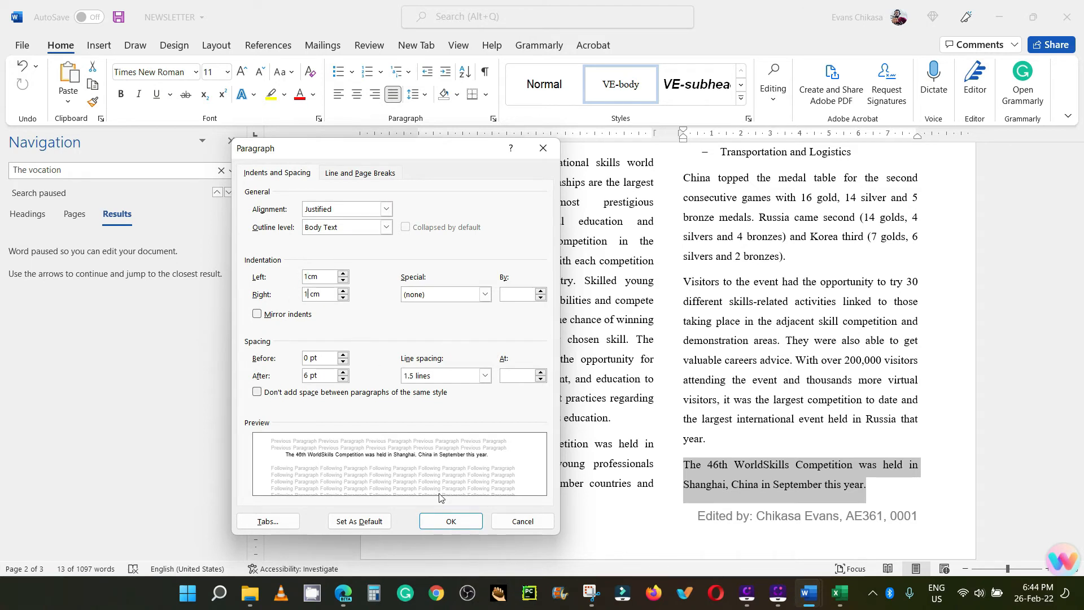
pyautogui.click(454, 525)
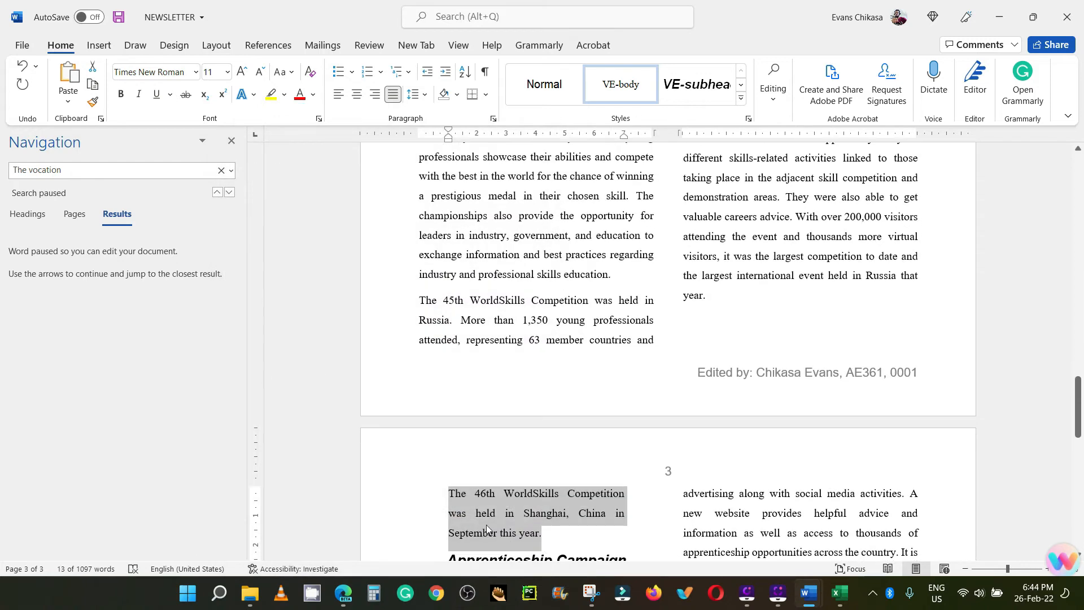
pyautogui.scroll(-2, 485, 455)
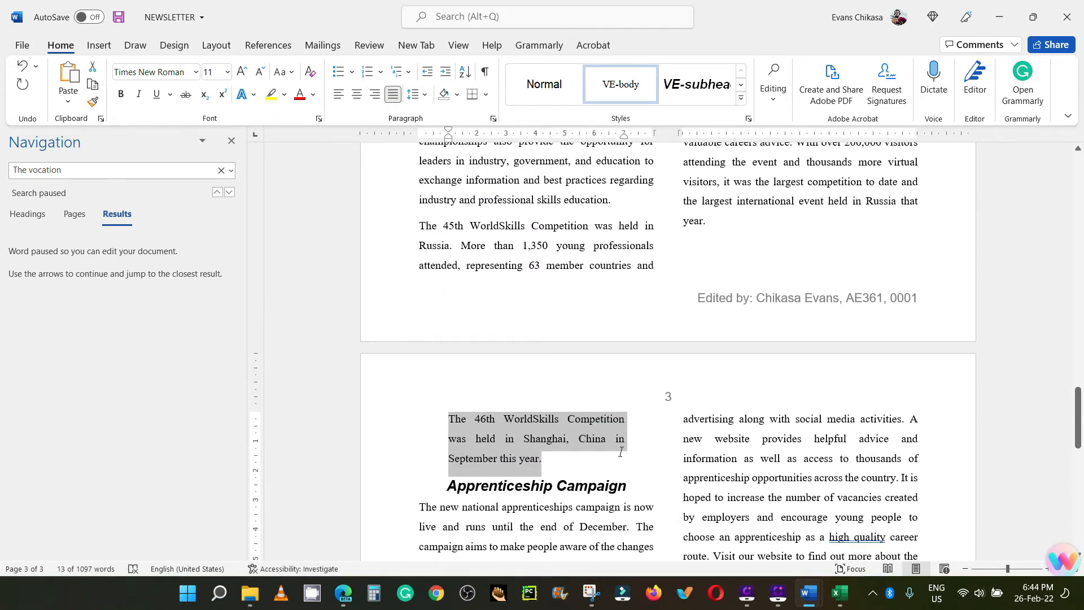
pyautogui.hotkey('ctrl', 's')
# Step: Try to apply a 3 pt box border to the text of the "46th WorldSkills Competition" paragraph
pyautogui.click(486, 94)
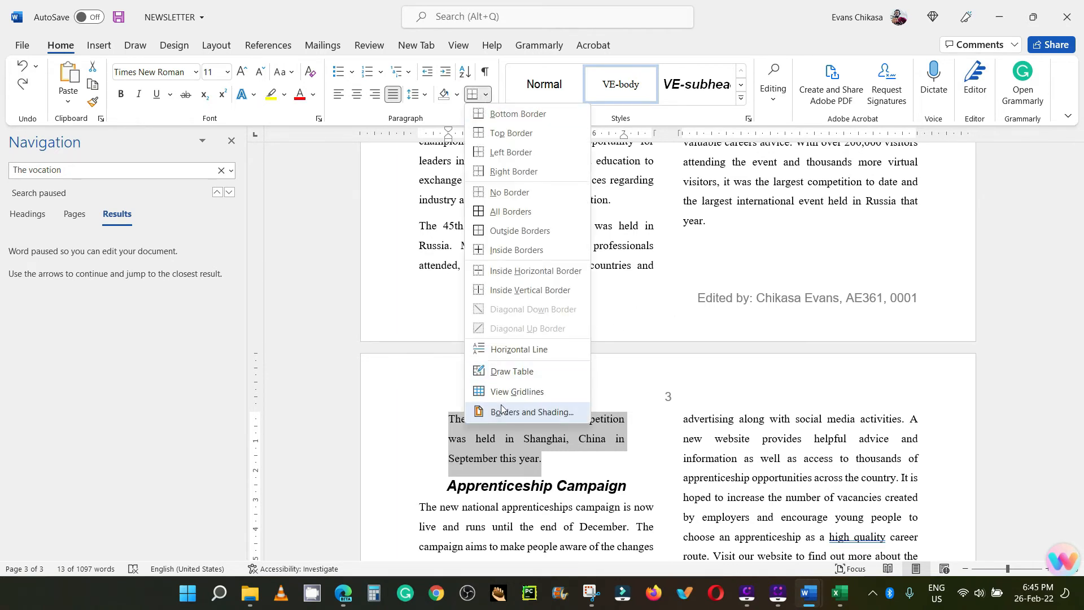
pyautogui.click(502, 410)
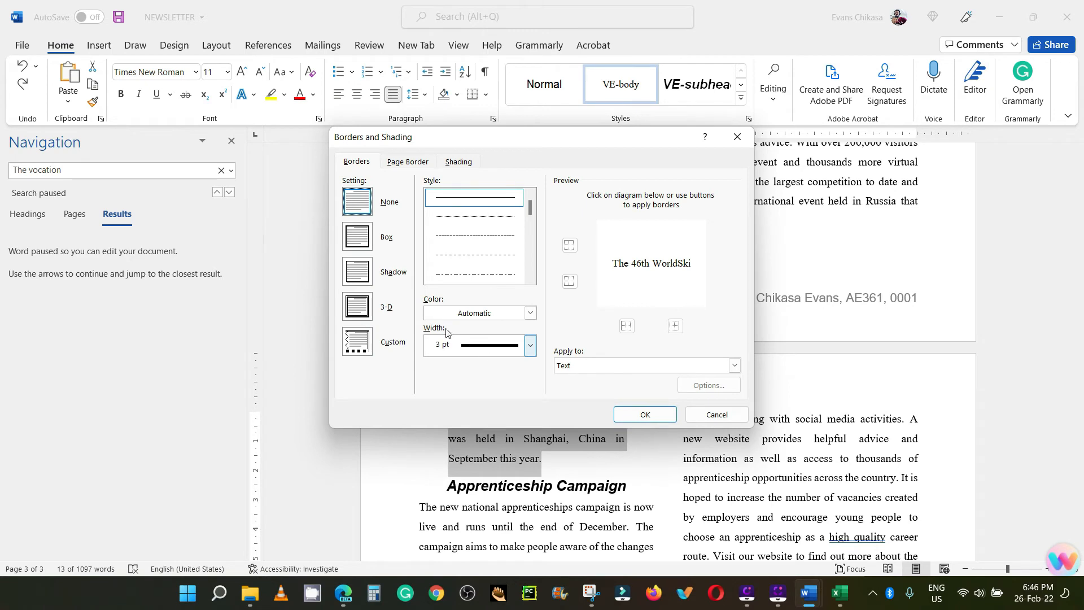
pyautogui.click(464, 351)
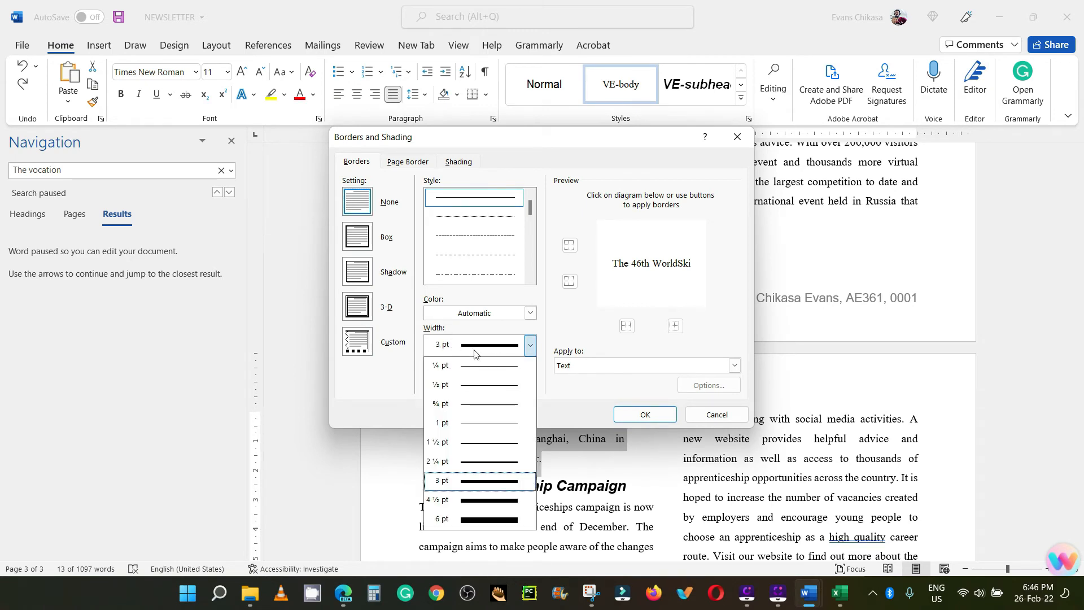
pyautogui.click(466, 481)
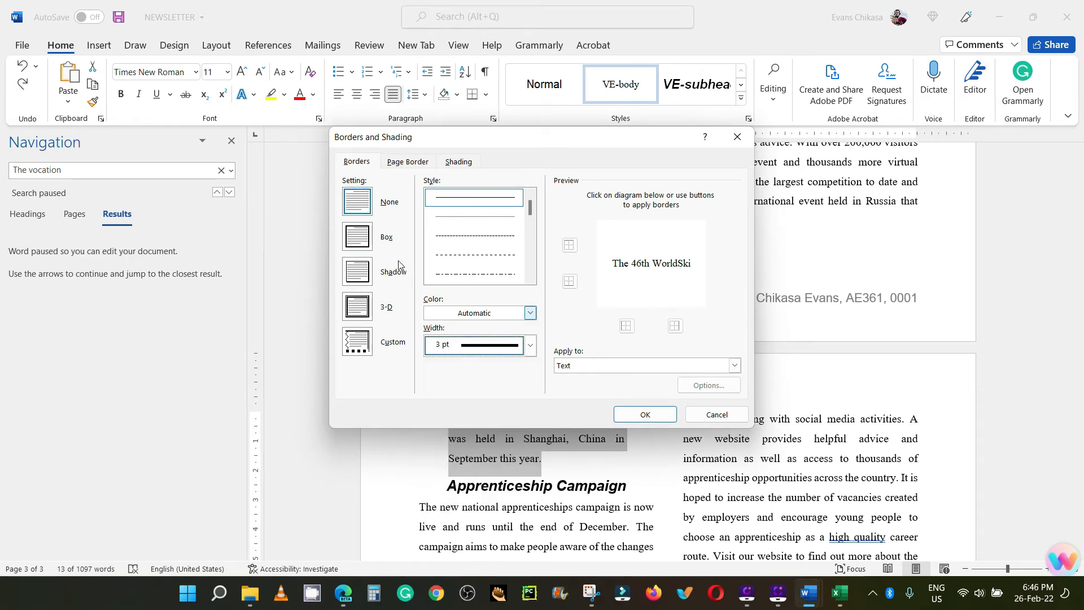
pyautogui.click(358, 243)
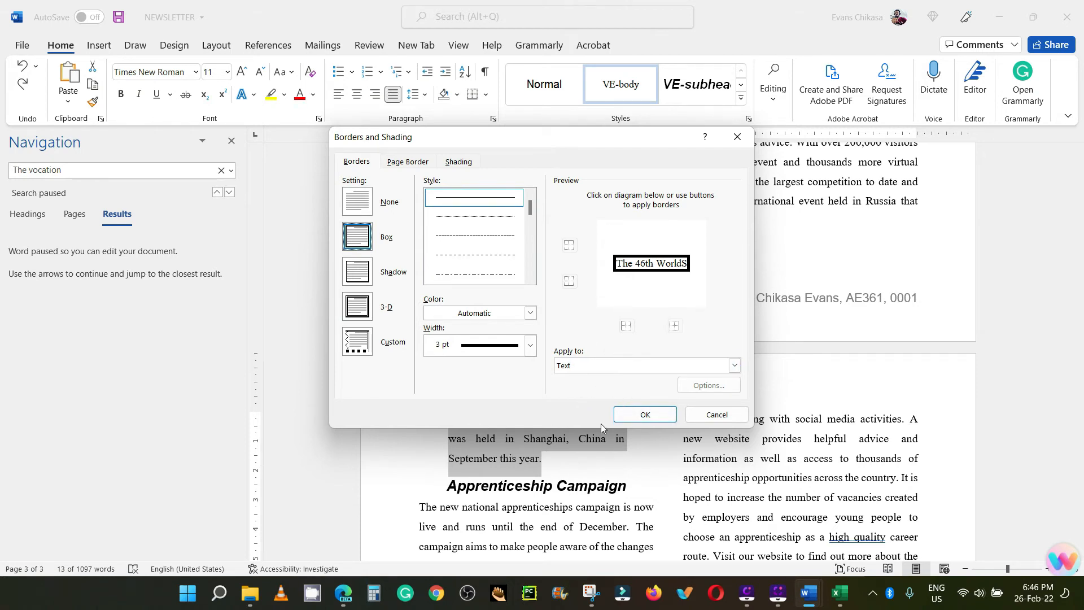
pyautogui.click(645, 417)
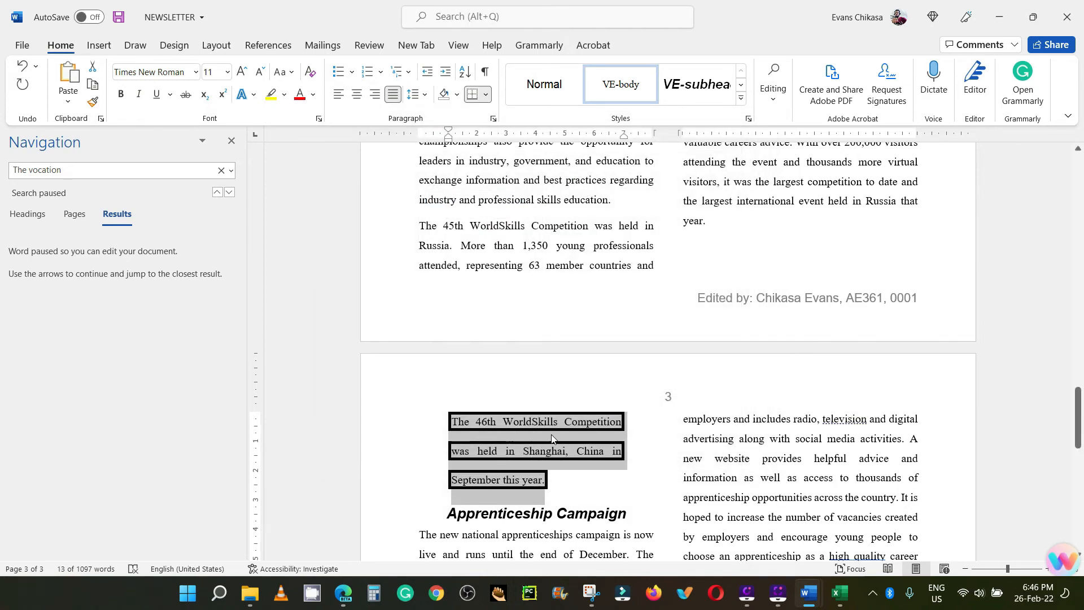
pyautogui.hotkey('ctrl', 'z')
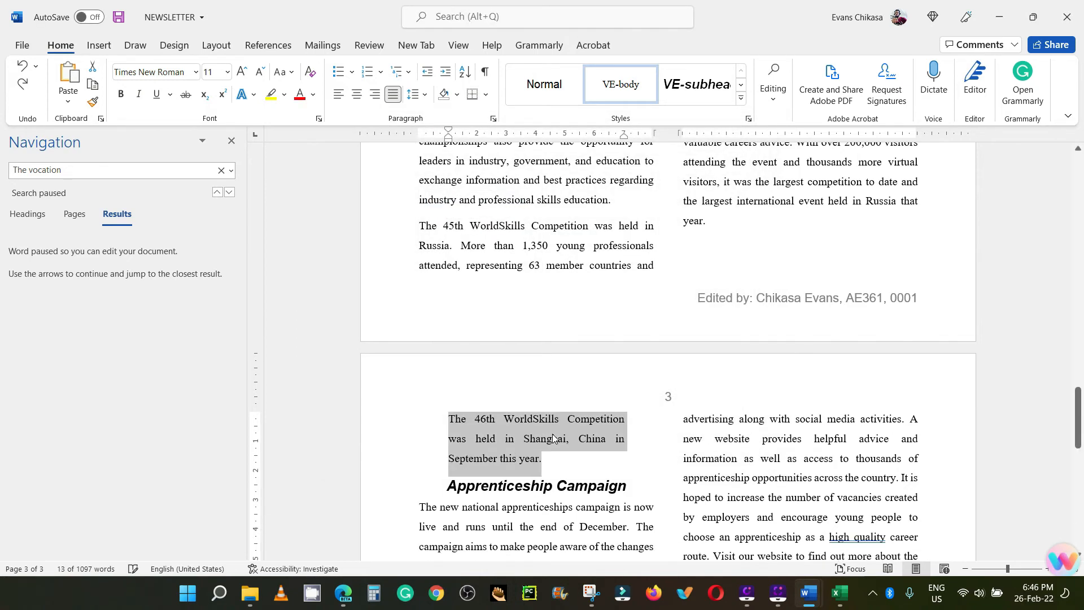
pyautogui.click(494, 119)
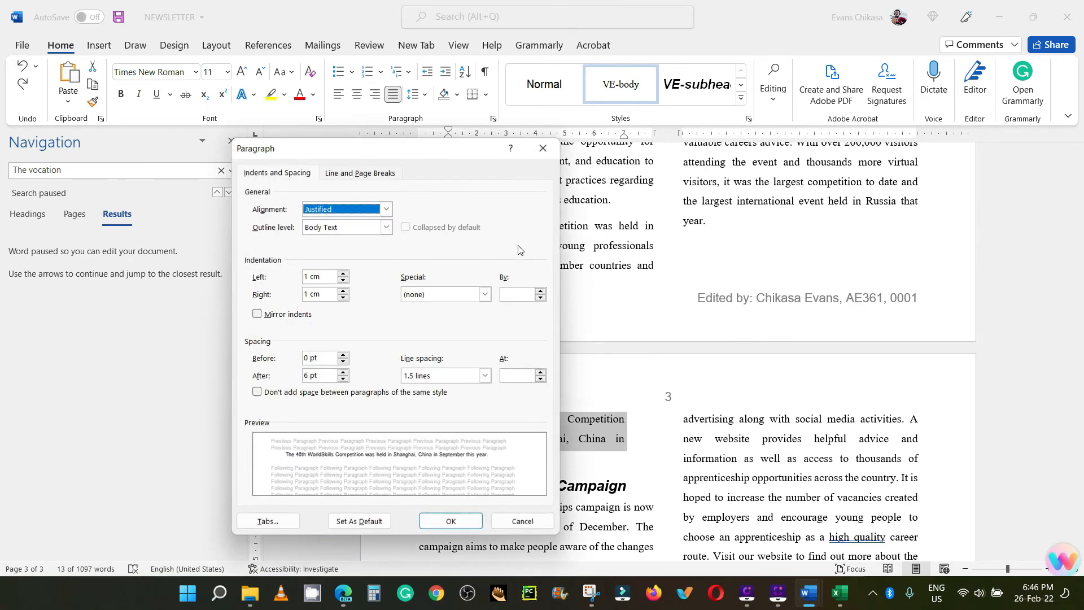
pyautogui.click(544, 149)
# Step: Add a 3 pt box border to the "46th WorldSkills Competition" text, applied to the whole paragraph
pyautogui.click(486, 94)
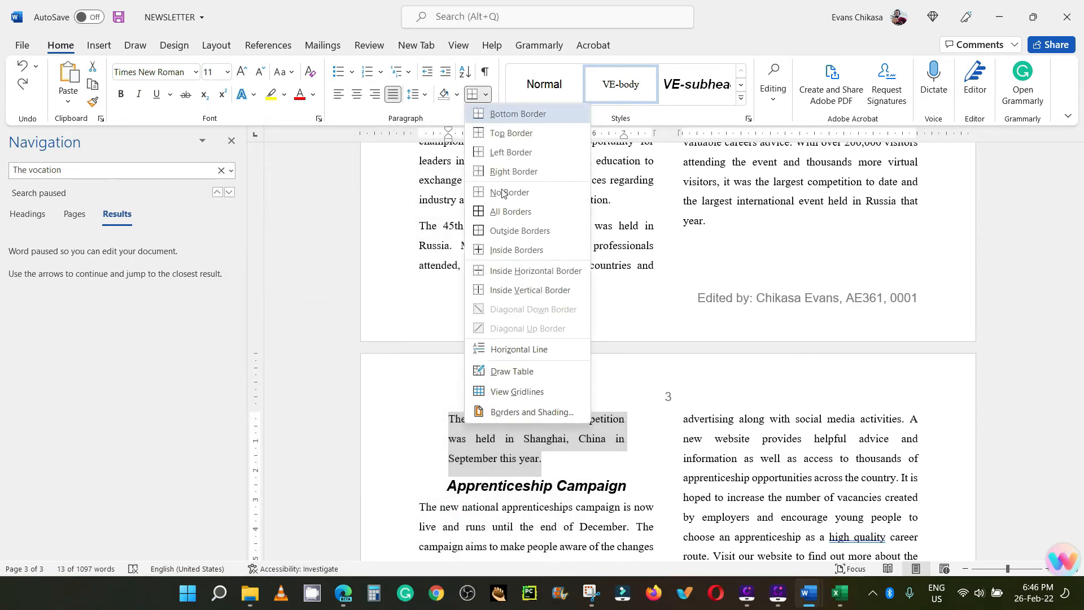
pyautogui.click(511, 414)
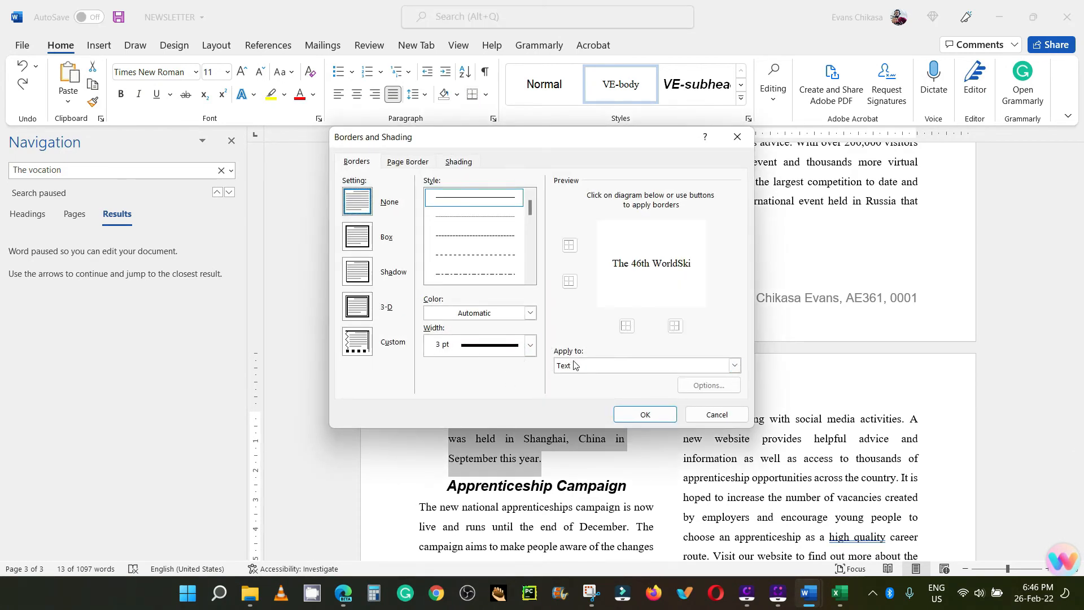
pyautogui.click(579, 365)
pyautogui.click(357, 237)
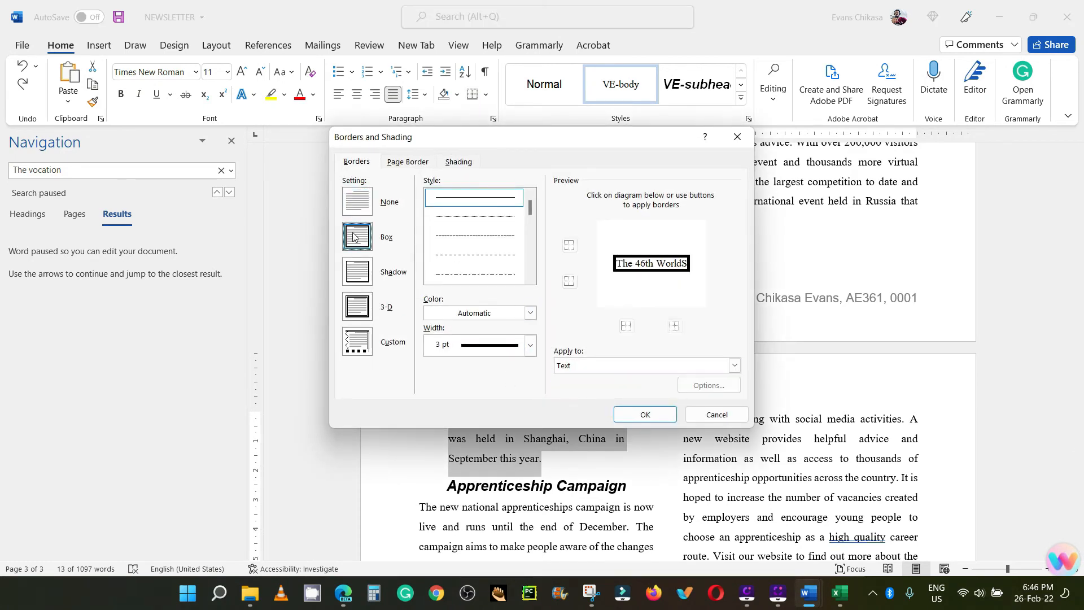
pyautogui.click(604, 365)
pyautogui.click(591, 391)
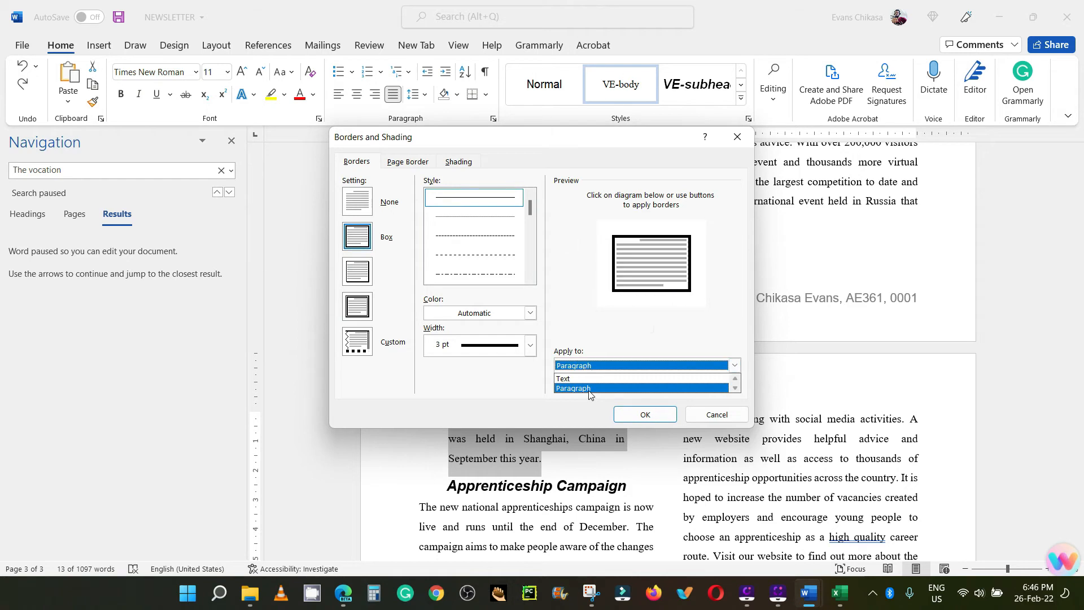
pyautogui.click(646, 420)
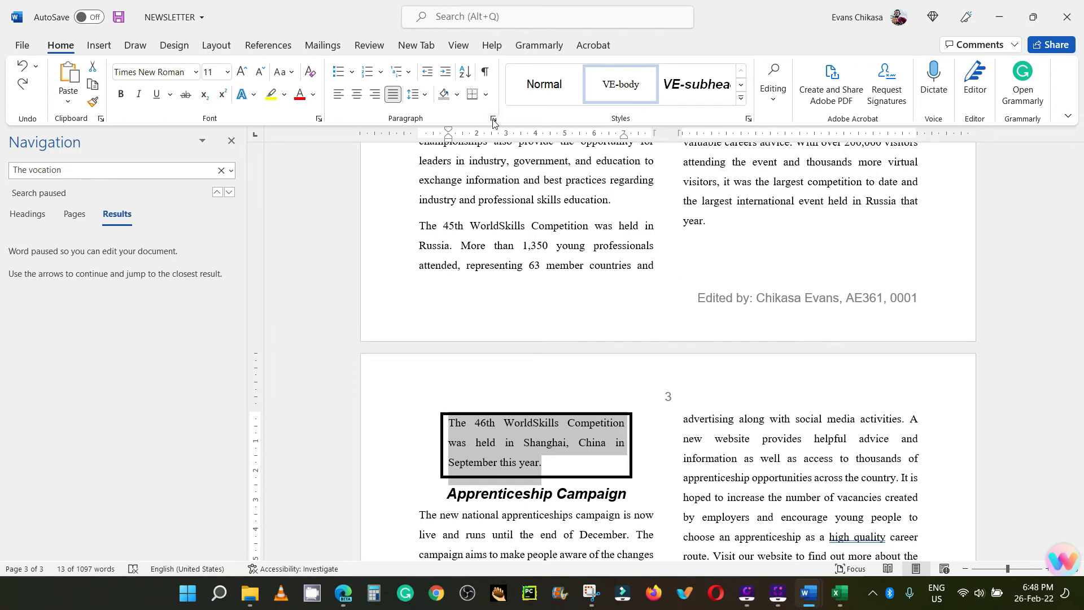
# Step: Set a 3 pt box border, applied to the paragraph, in the border settings of the selected "46th WorldSkills Competition" text
pyautogui.click(488, 98)
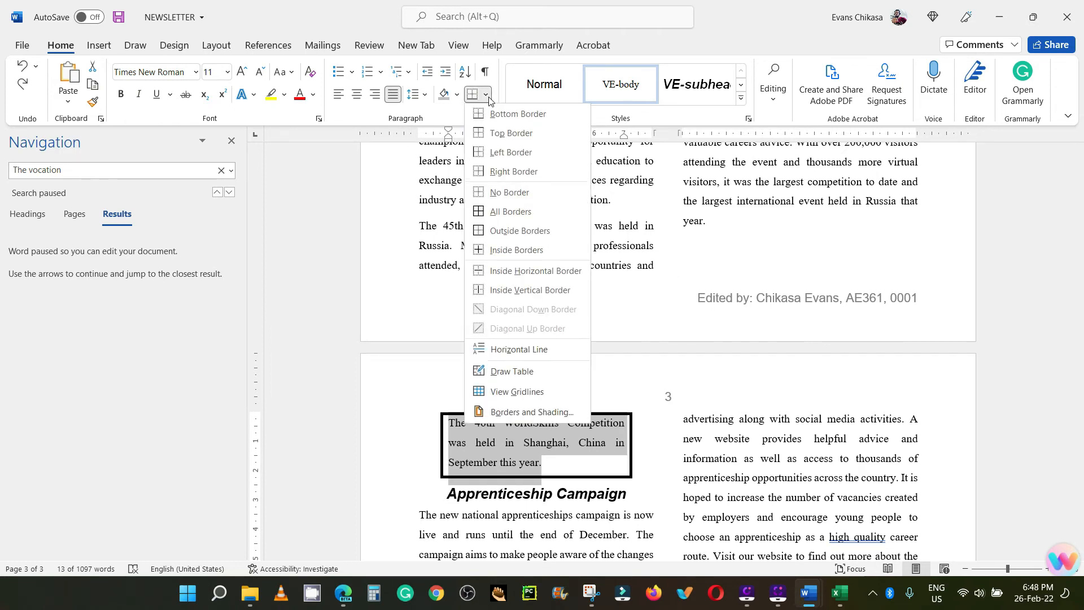
pyautogui.click(512, 412)
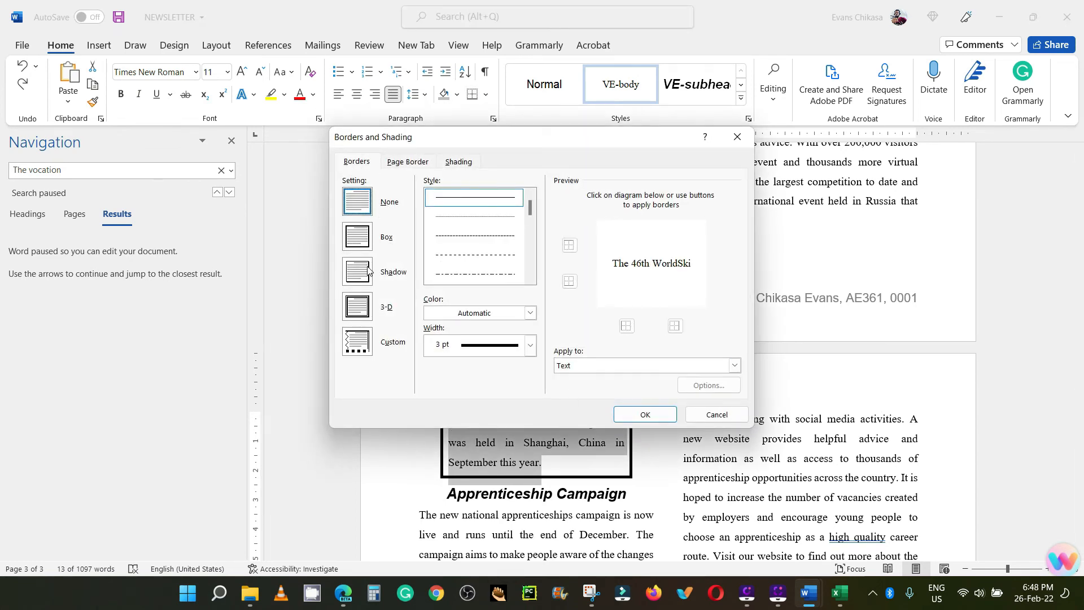
pyautogui.click(360, 239)
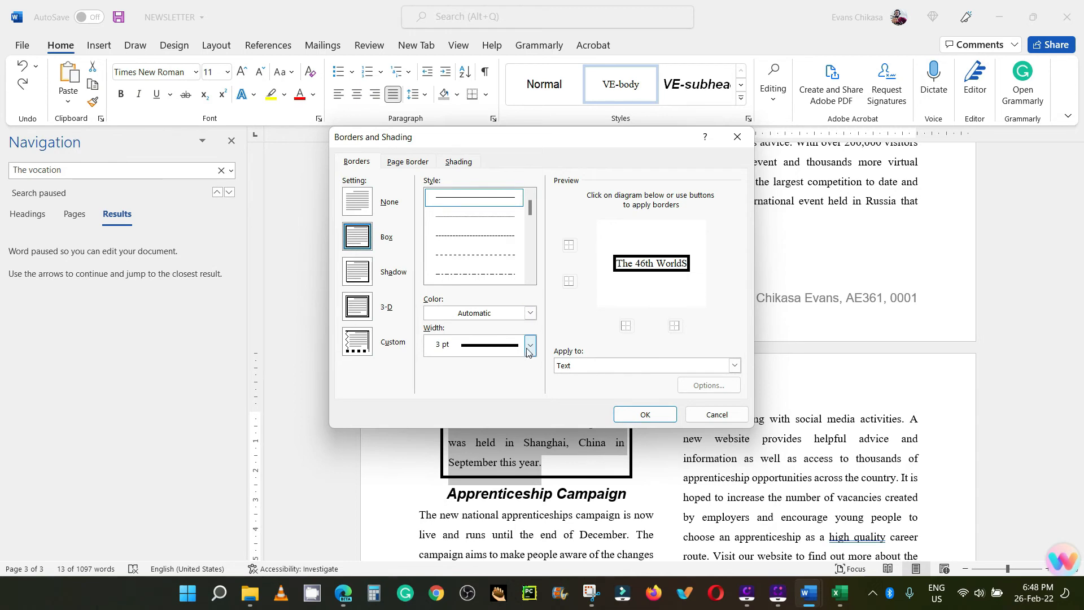
pyautogui.click(735, 366)
pyautogui.click(579, 387)
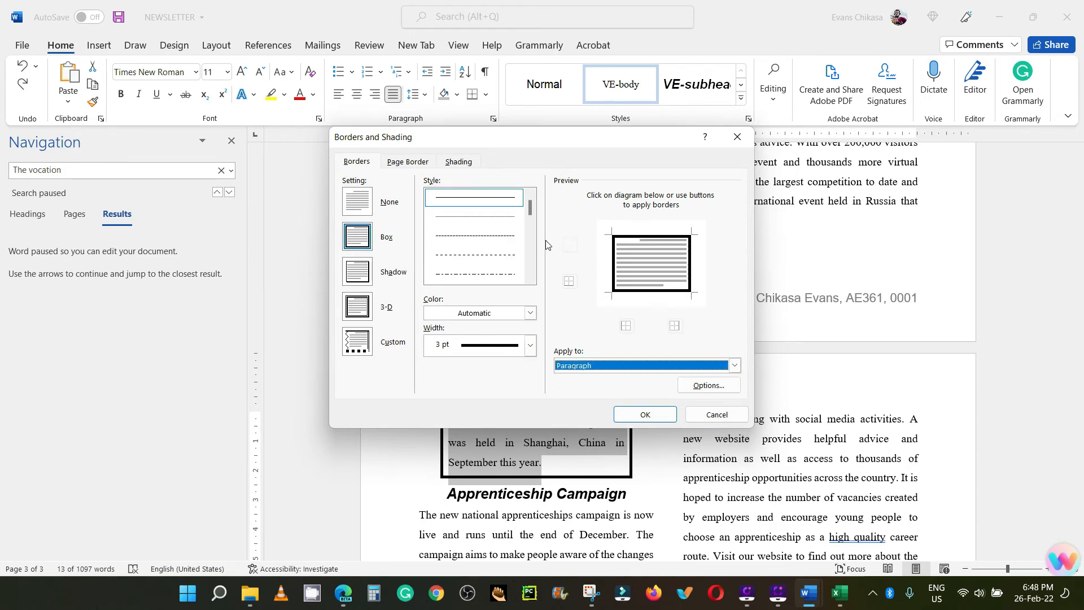
# Step: Fill the "46th WorldSkills Competition" paragraph with White, Background 1, Darker 15% shading, applied to the whole paragraph
pyautogui.click(459, 162)
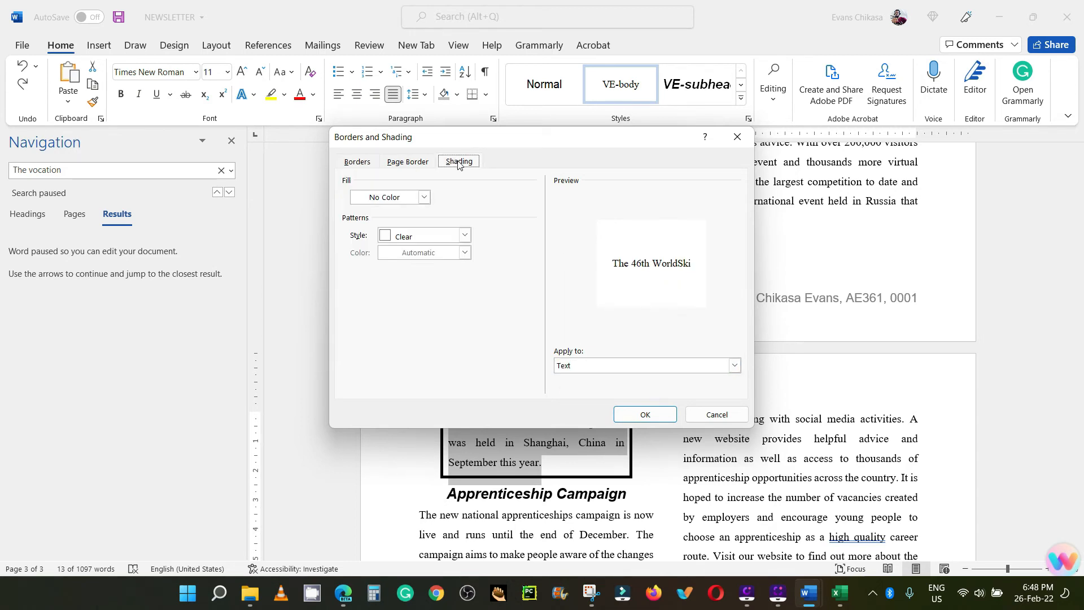
pyautogui.click(386, 199)
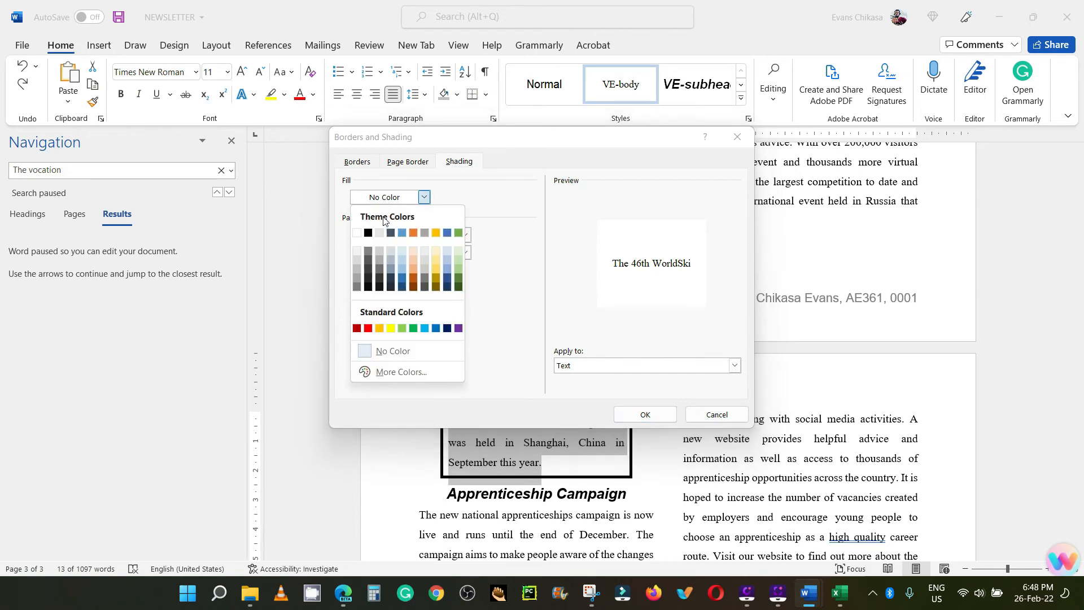
pyautogui.click(356, 262)
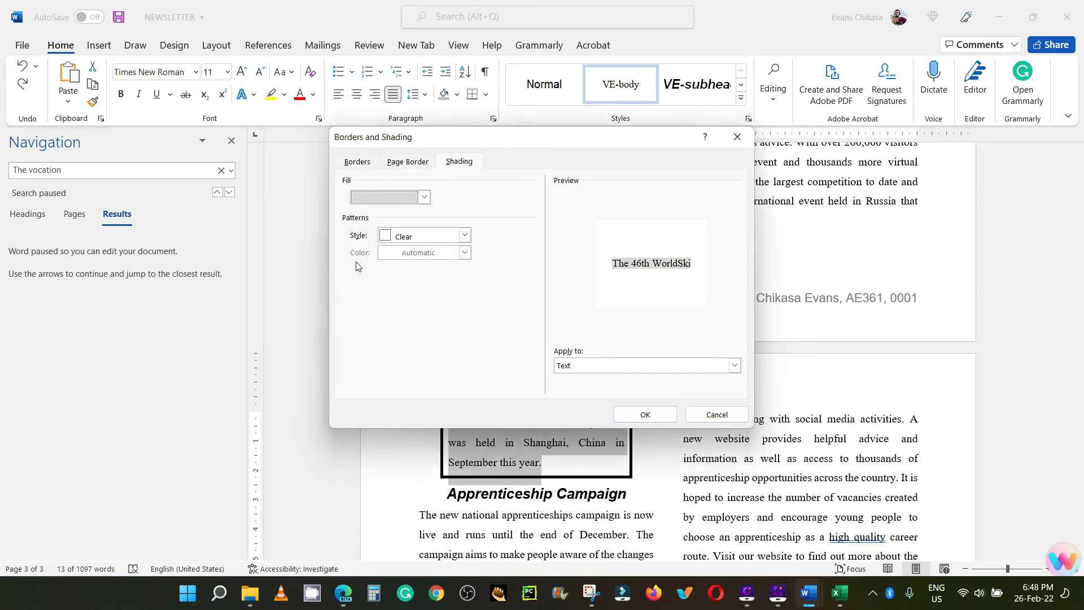
pyautogui.click(633, 372)
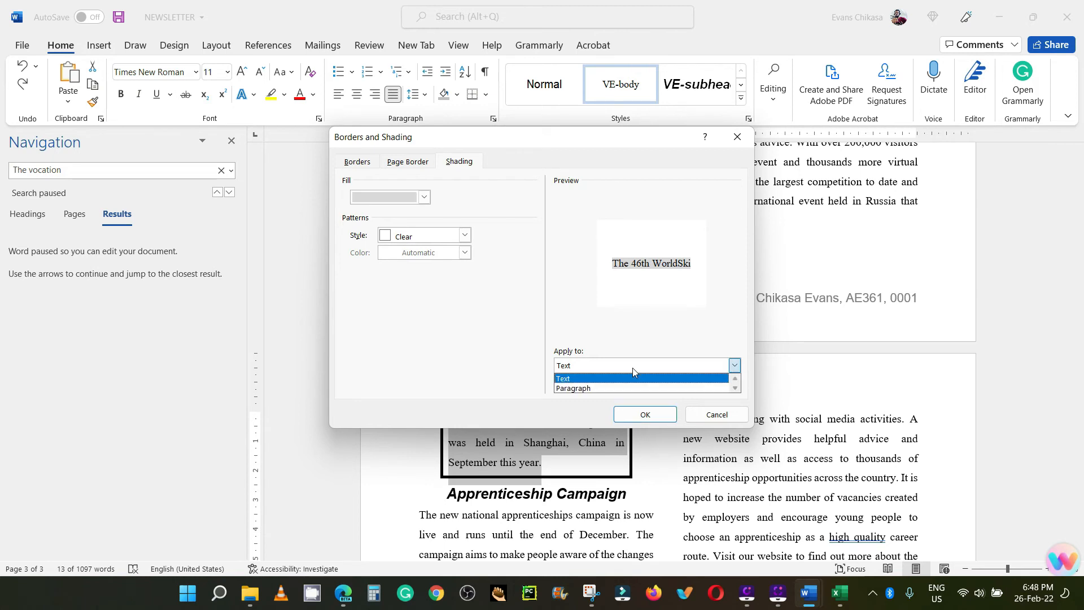
pyautogui.click(573, 389)
pyautogui.click(632, 415)
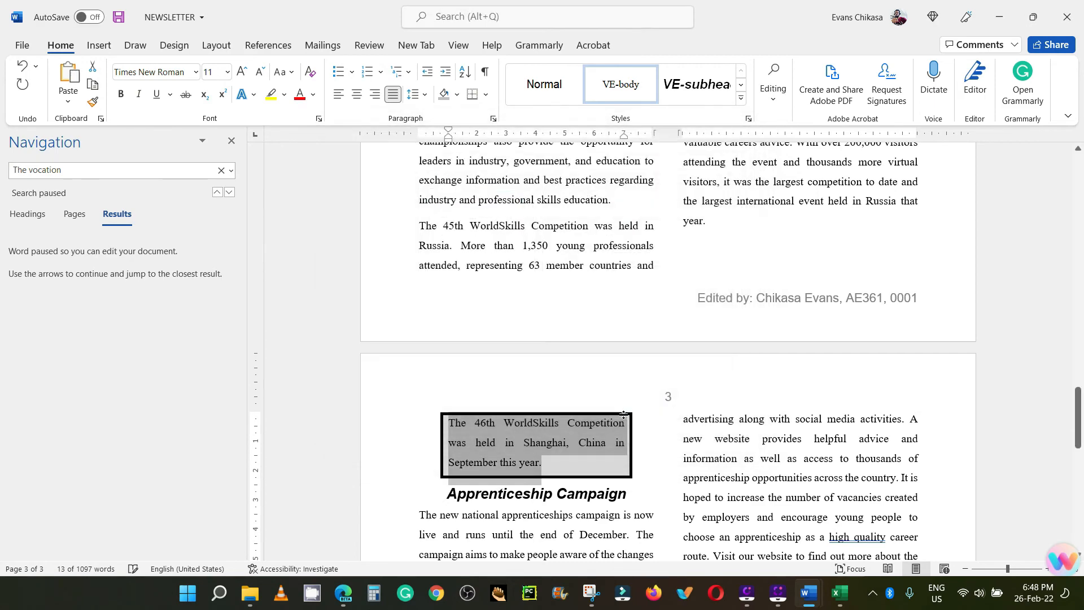
pyautogui.click(634, 497)
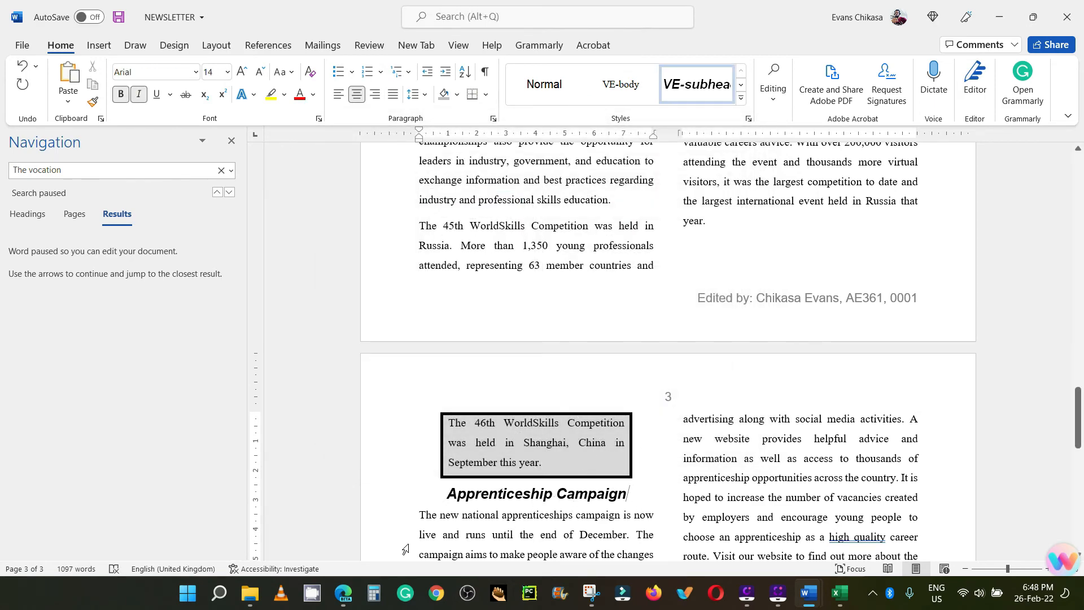
# Step: Switch to the exam paper in Edge and read the task 16 proofreading, layout, saving and printing requirements through Printout 1
pyautogui.click(343, 593)
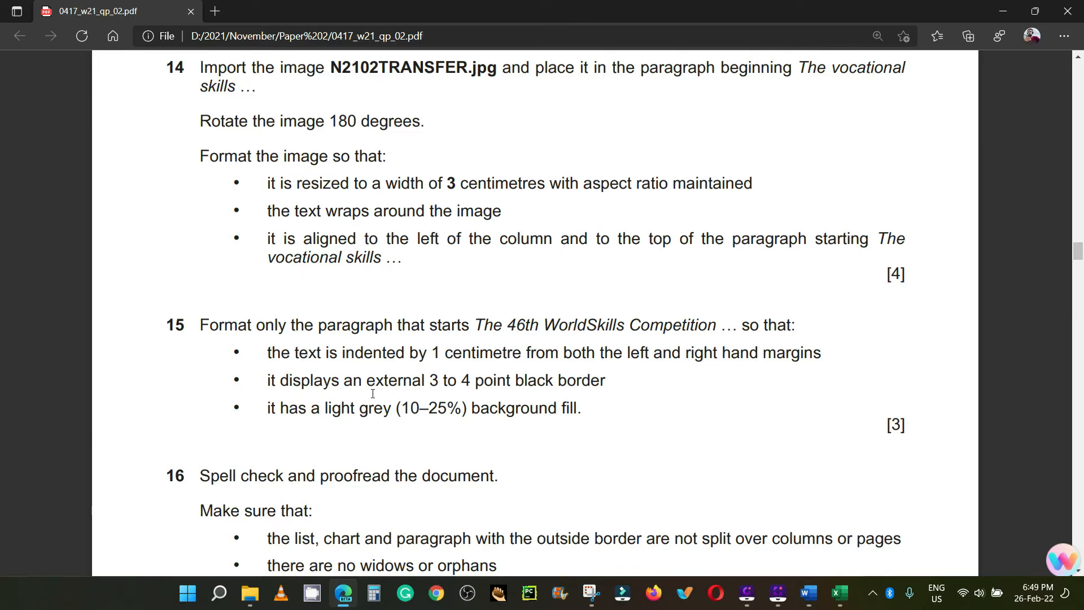
pyautogui.scroll(-3, 373, 393)
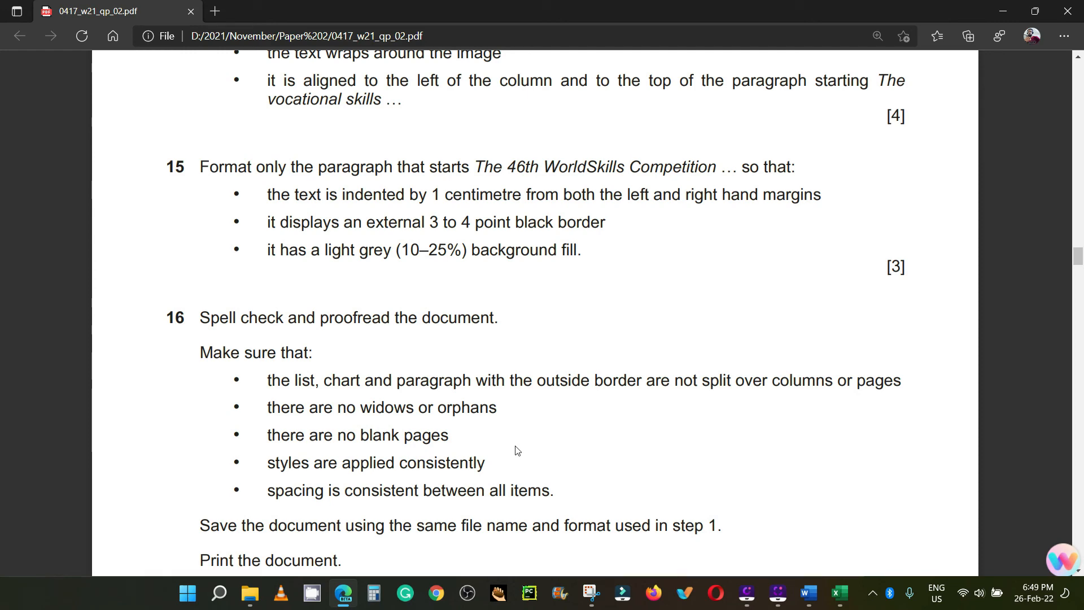
pyautogui.scroll(-5, 507, 416)
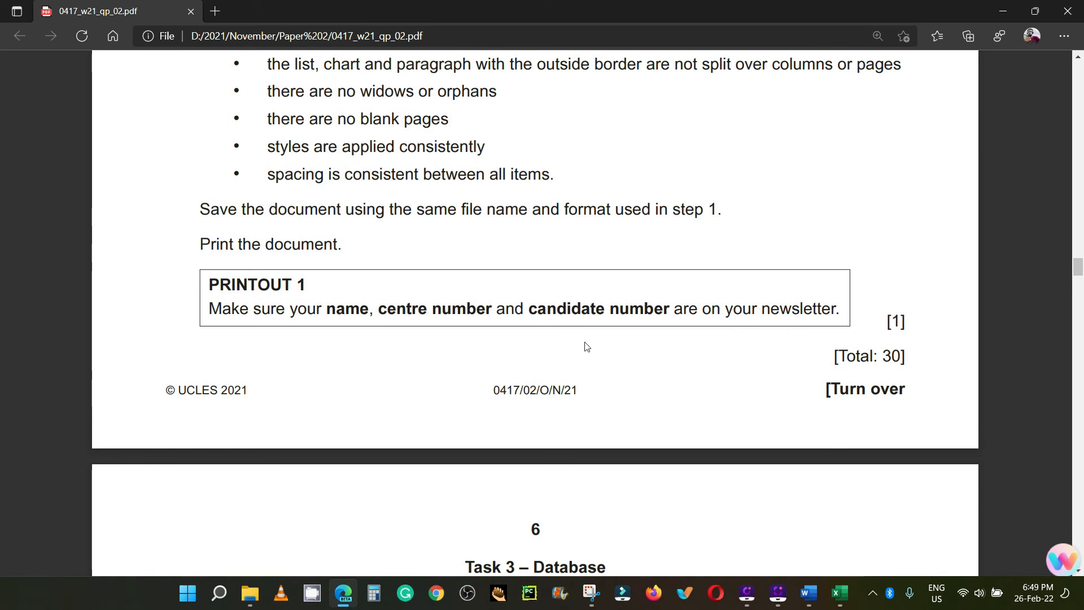
pyautogui.moveTo(905, 356); pyautogui.dragTo(839, 357)
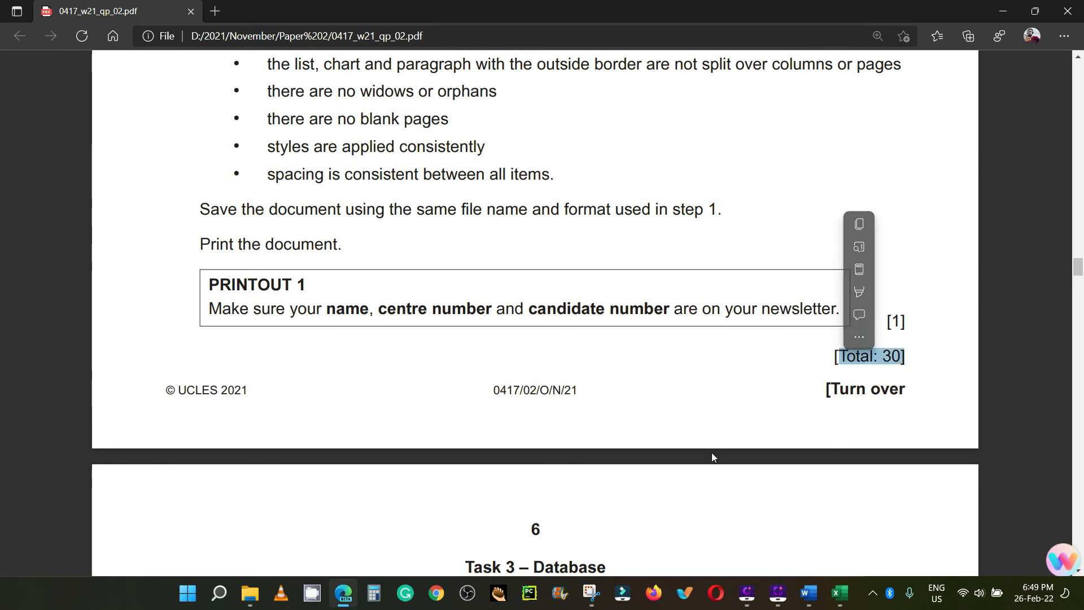
# Step: Return to the newsletter in Word, look over its pages and check the proofing language without changing it
pyautogui.click(809, 593)
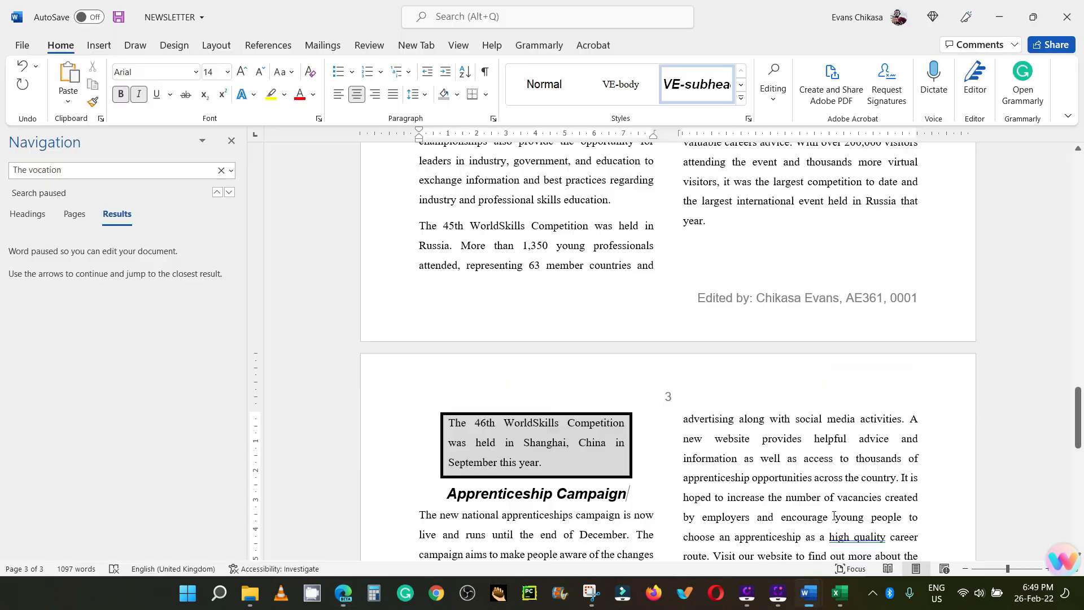
pyautogui.scroll(6, 535, 305)
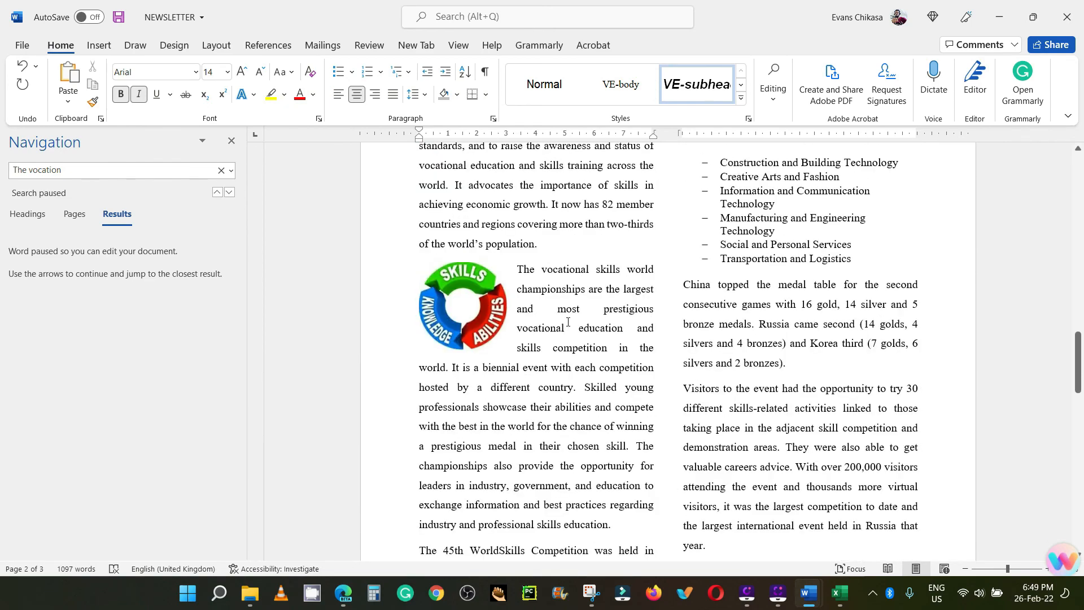
pyautogui.scroll(10, 569, 327)
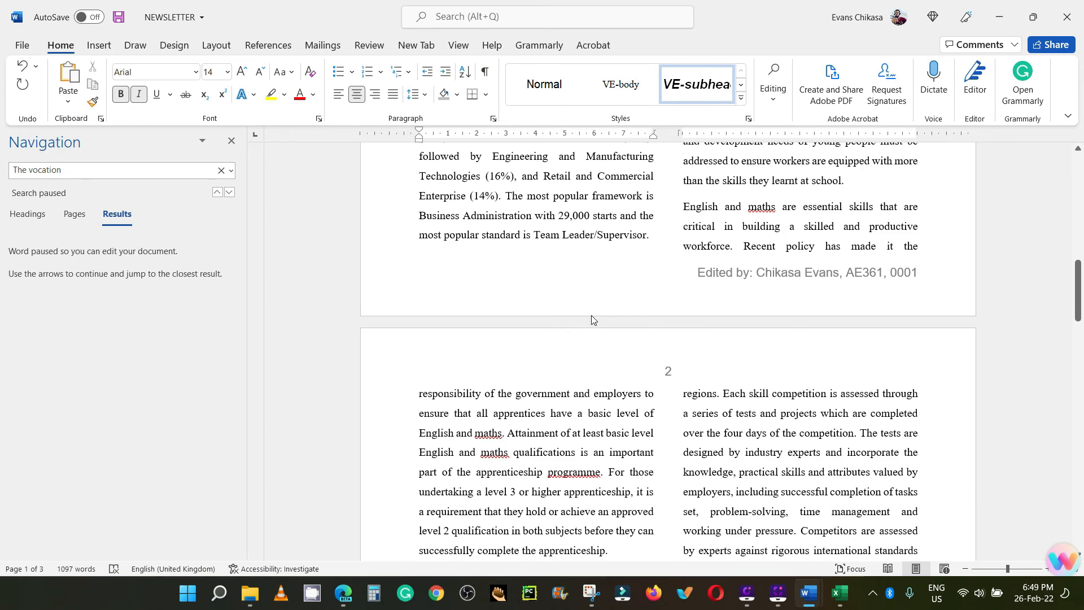
pyautogui.scroll(-8, 585, 316)
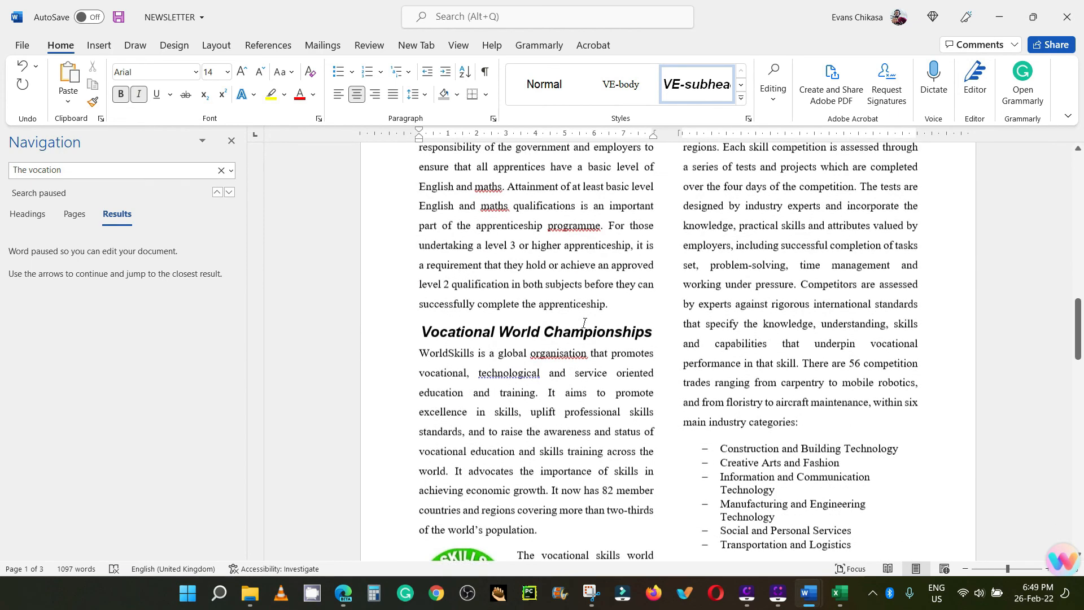
pyautogui.scroll(1, 583, 323)
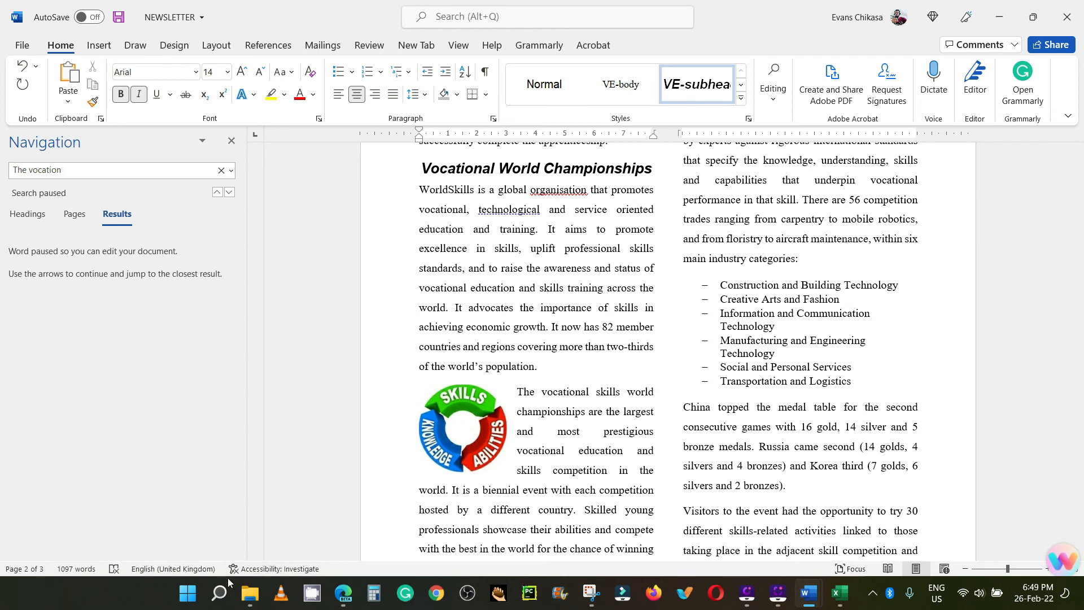
pyautogui.click(166, 570)
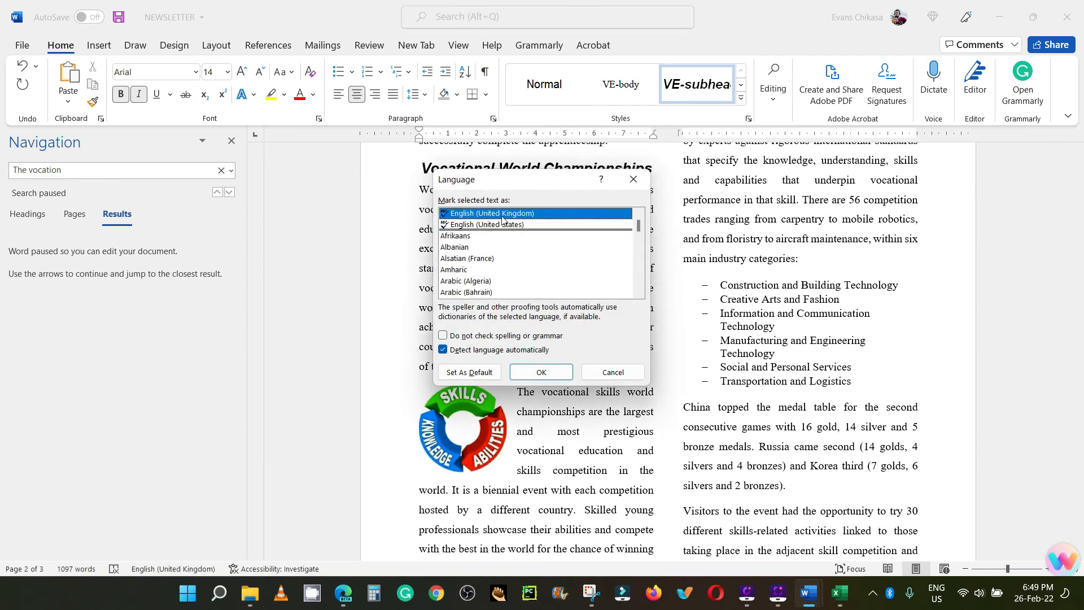
pyautogui.click(600, 374)
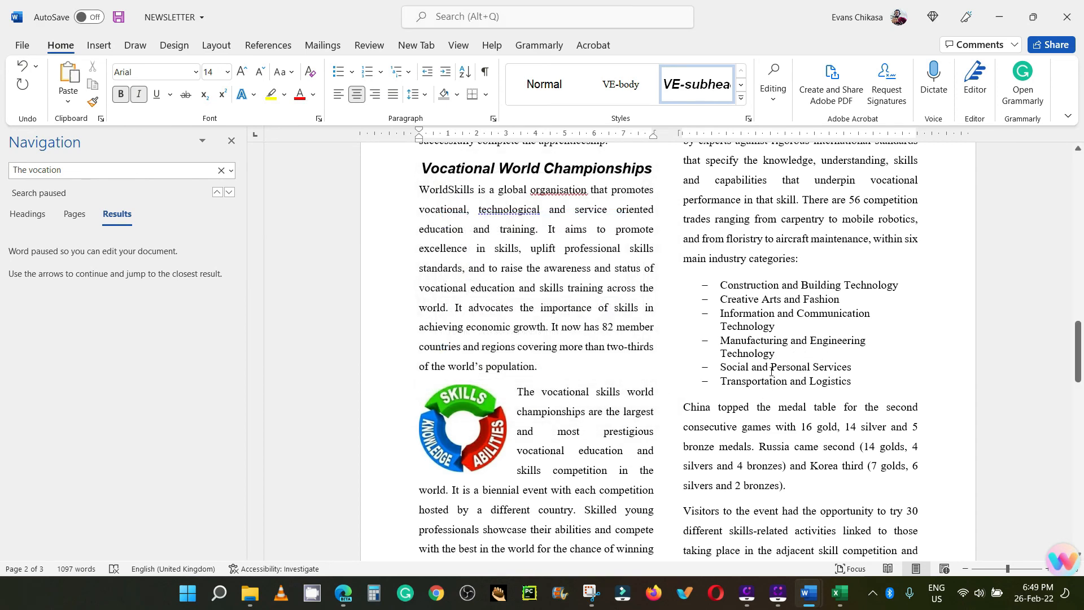
# Step: Check the widow/orphan control setting in the pagination options of the "Apprenticeship Campaign" subheading's paragraph
pyautogui.click(493, 118)
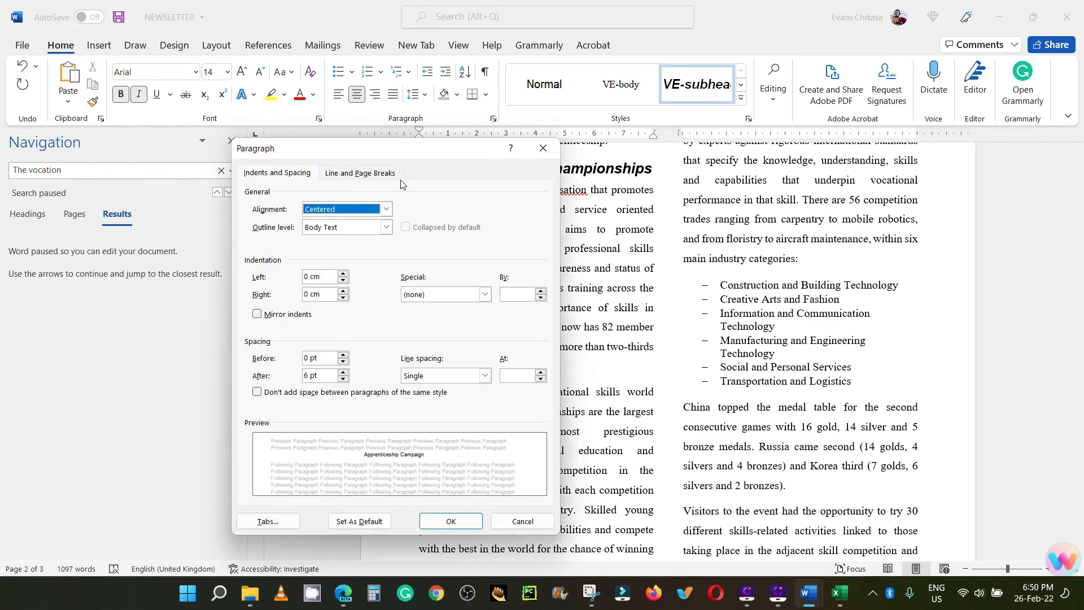
pyautogui.click(377, 174)
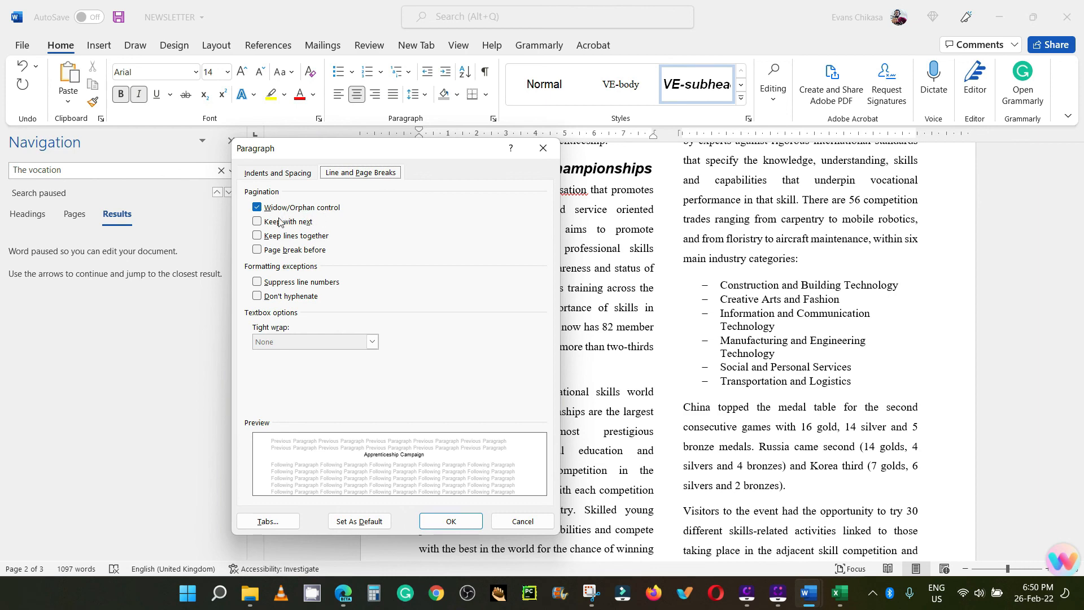
pyautogui.click(542, 149)
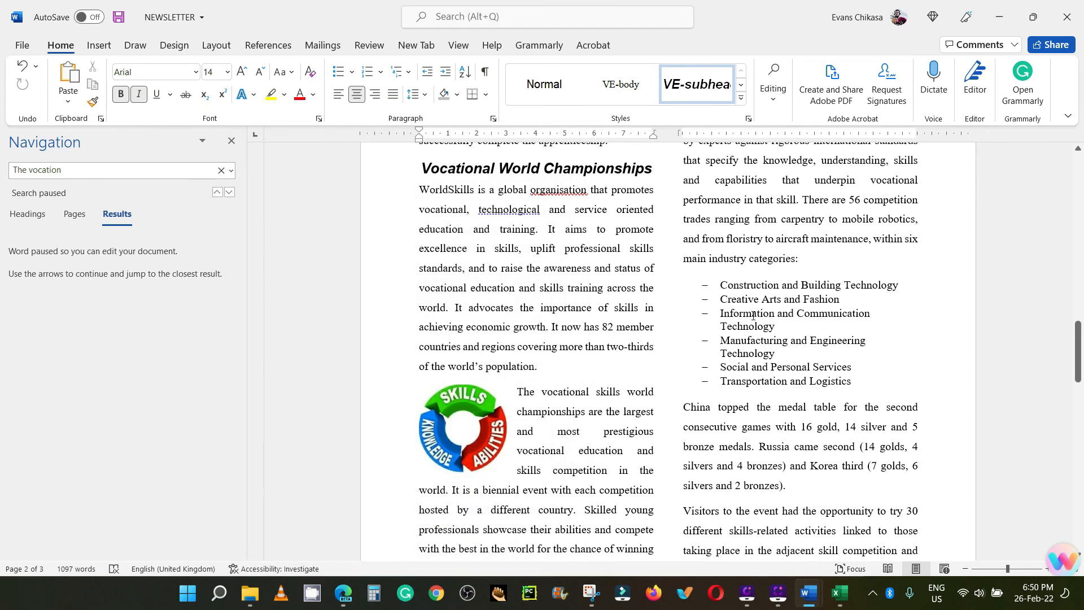
# Step: Examine all the newsletter's pages for split list, chart or bordered paragraph, blank pages, and consistent styles and spacing
pyautogui.scroll(-6, 778, 346)
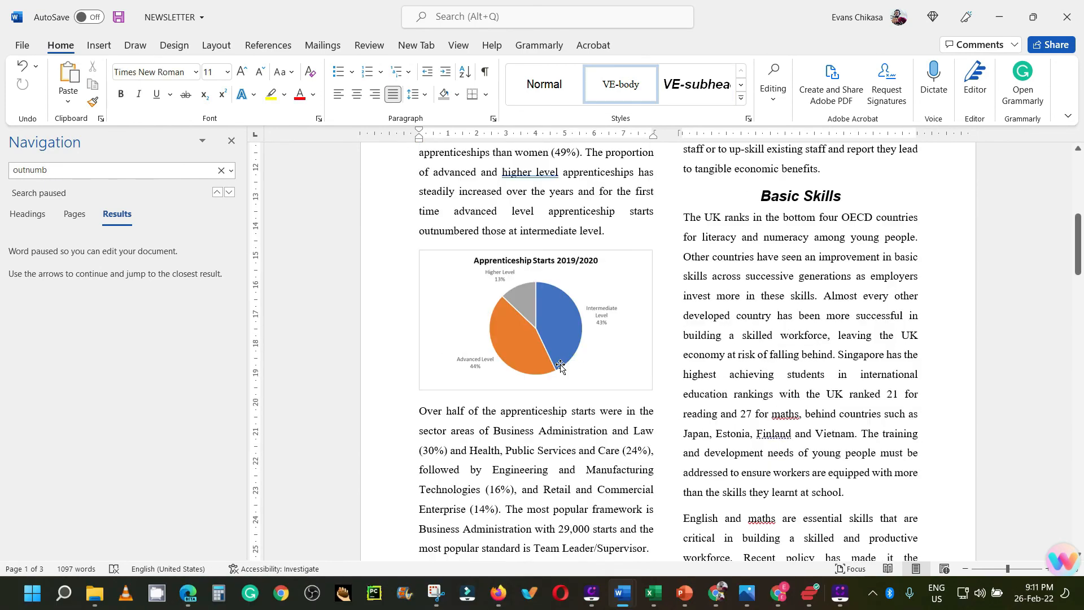
pyautogui.scroll(5, 560, 365)
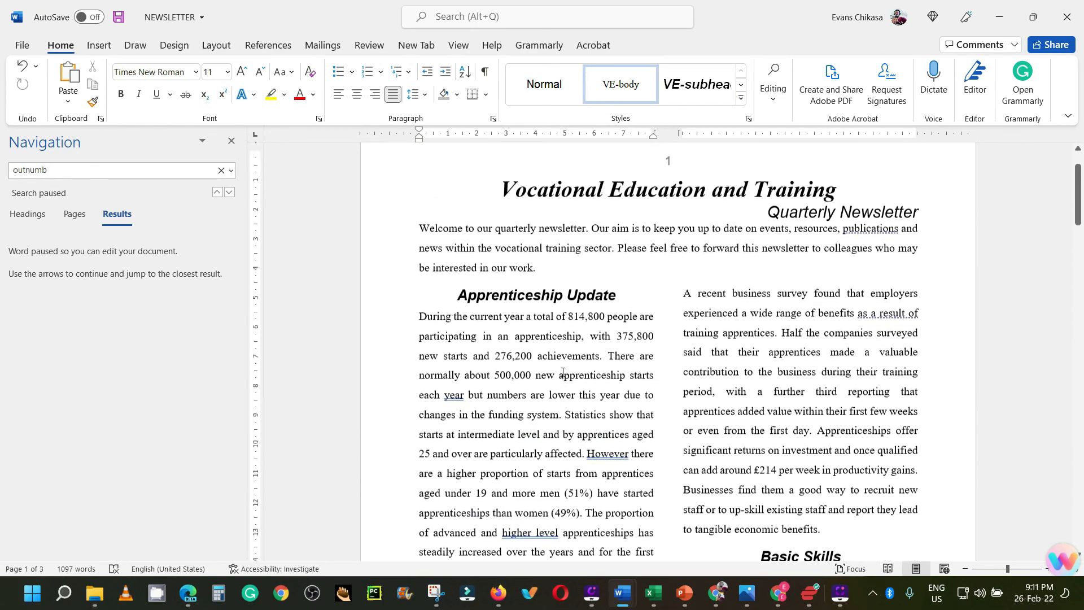
pyautogui.scroll(-7, 562, 370)
pyautogui.scroll(-15, 563, 379)
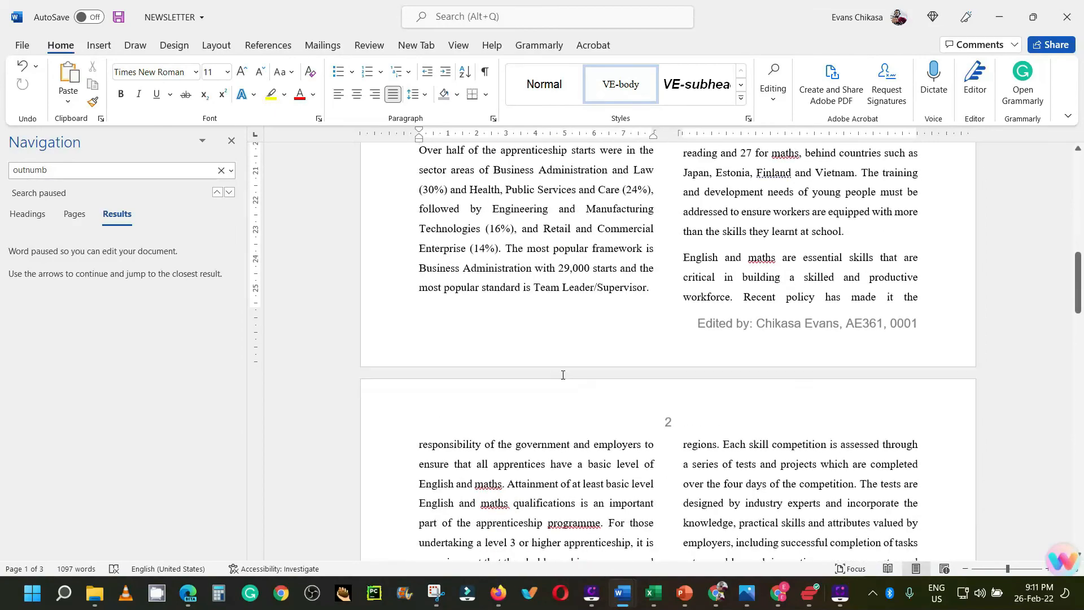
pyautogui.scroll(-15, 563, 376)
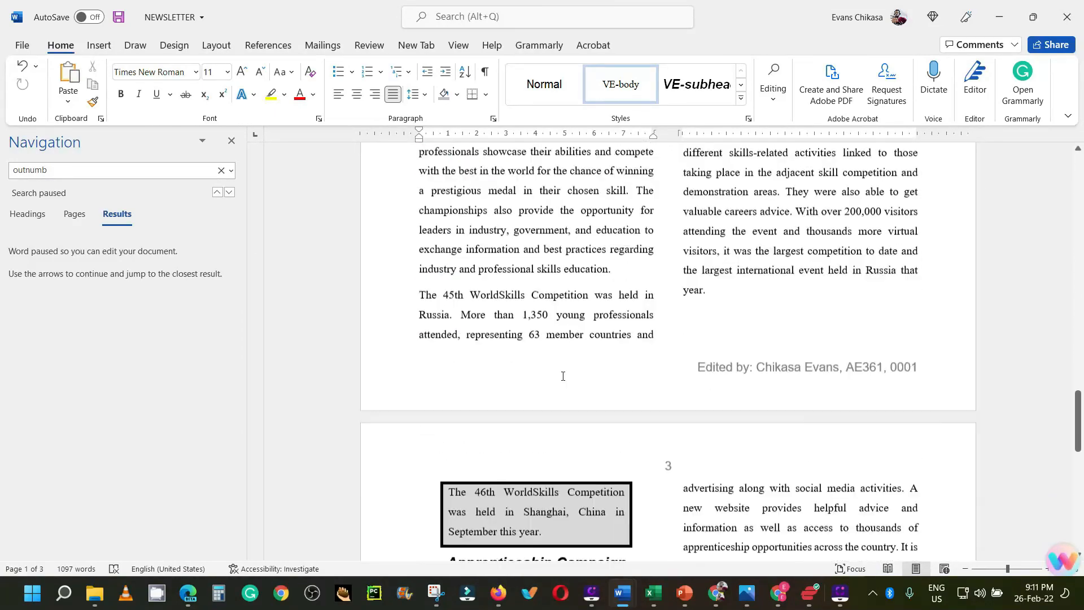
pyautogui.scroll(15, 562, 376)
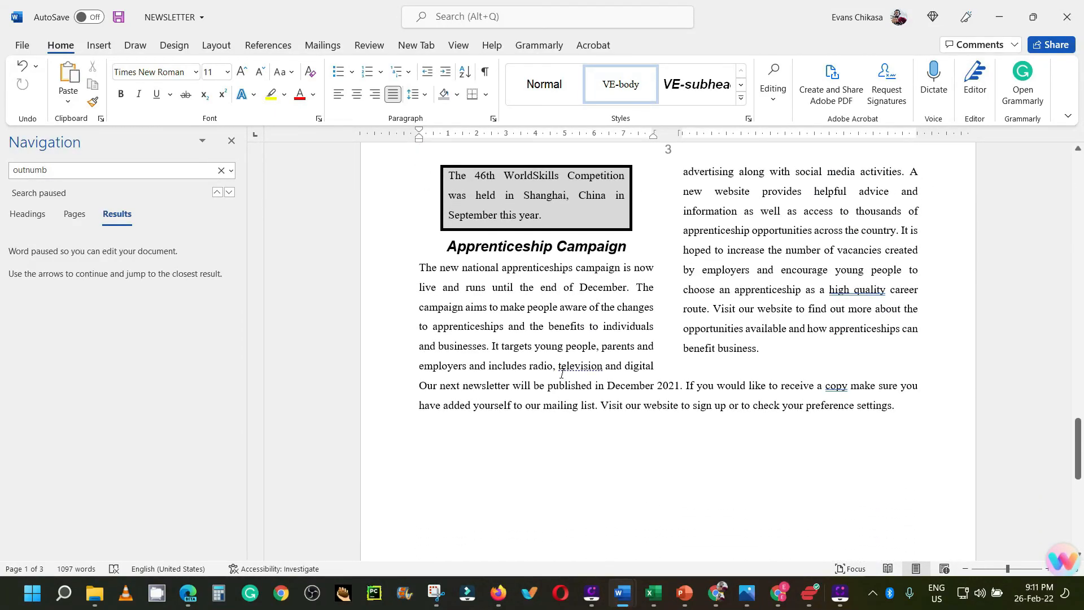
pyautogui.scroll(15, 563, 374)
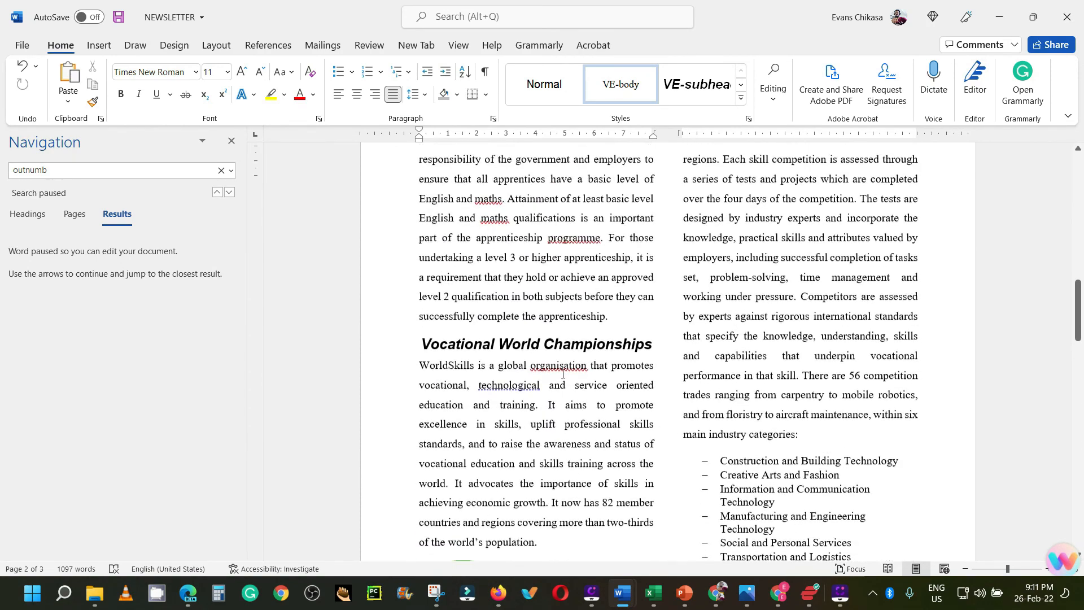
pyautogui.scroll(5, 562, 371)
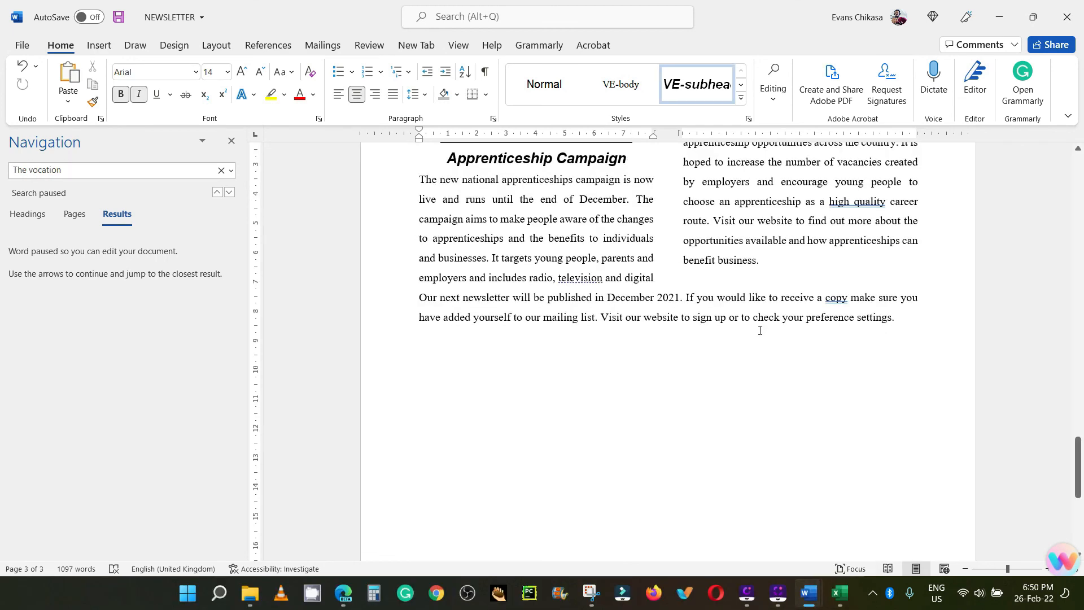
pyautogui.scroll(1, 760, 329)
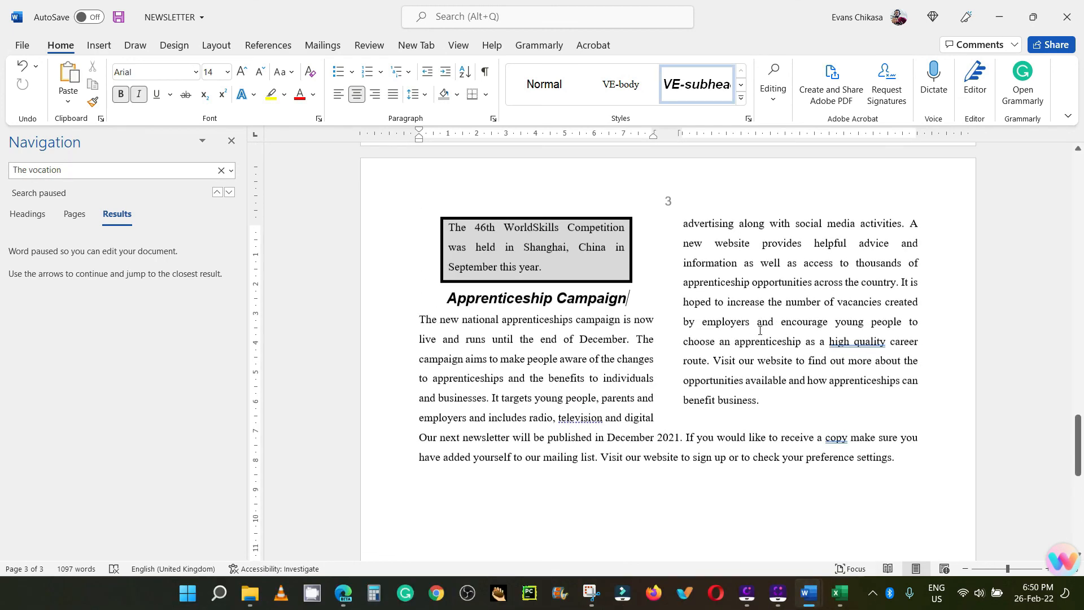